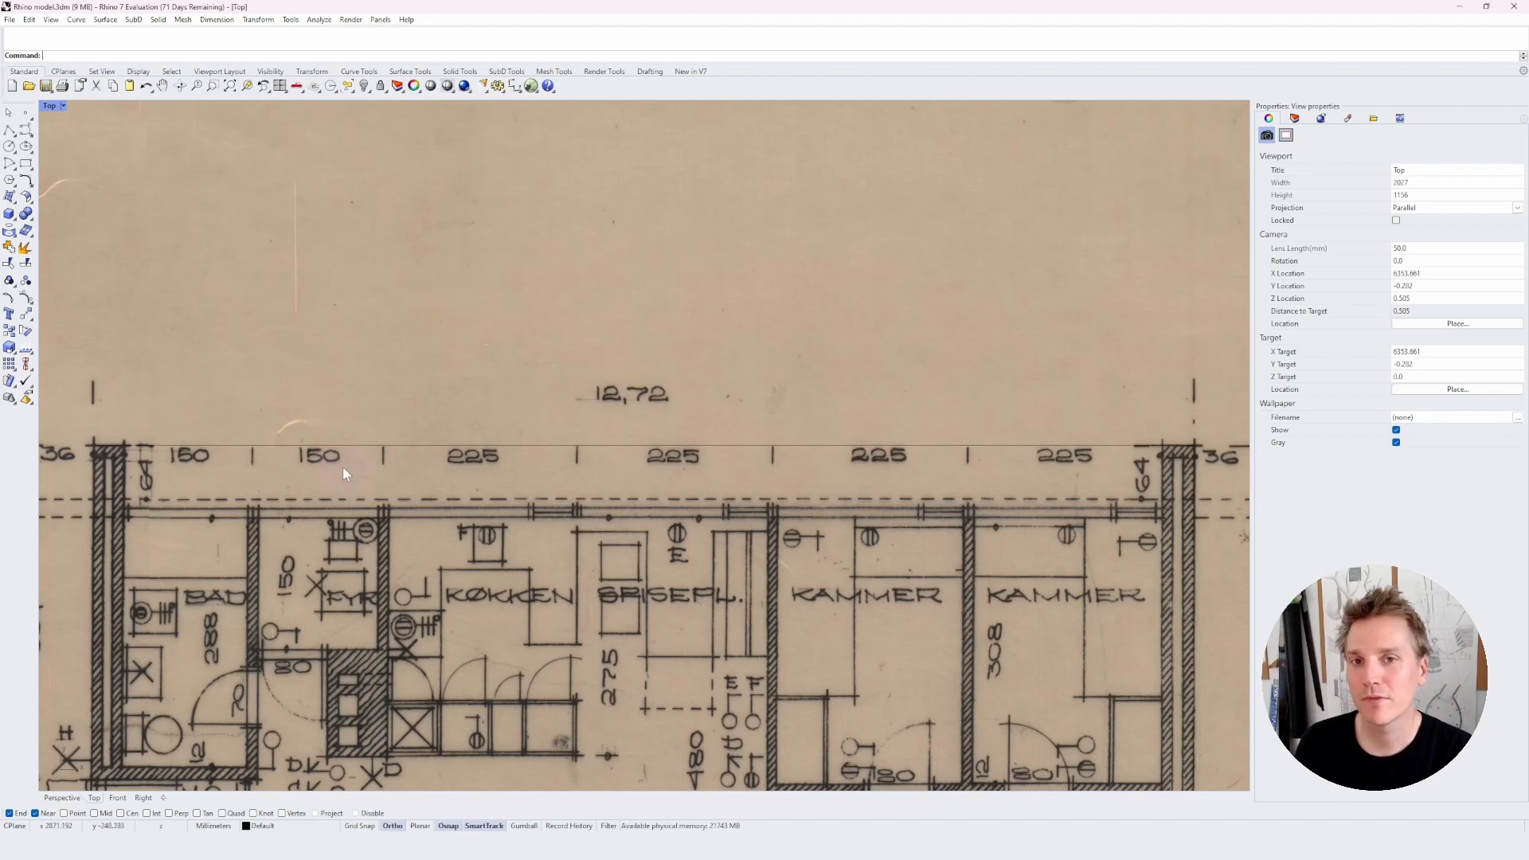
- Draw a vertical 20.9 m line from the upper-left outer corner of the PLAN AF UNDERETAGE drawing down along the outer wall
scroll(355, 496, "down", 8)
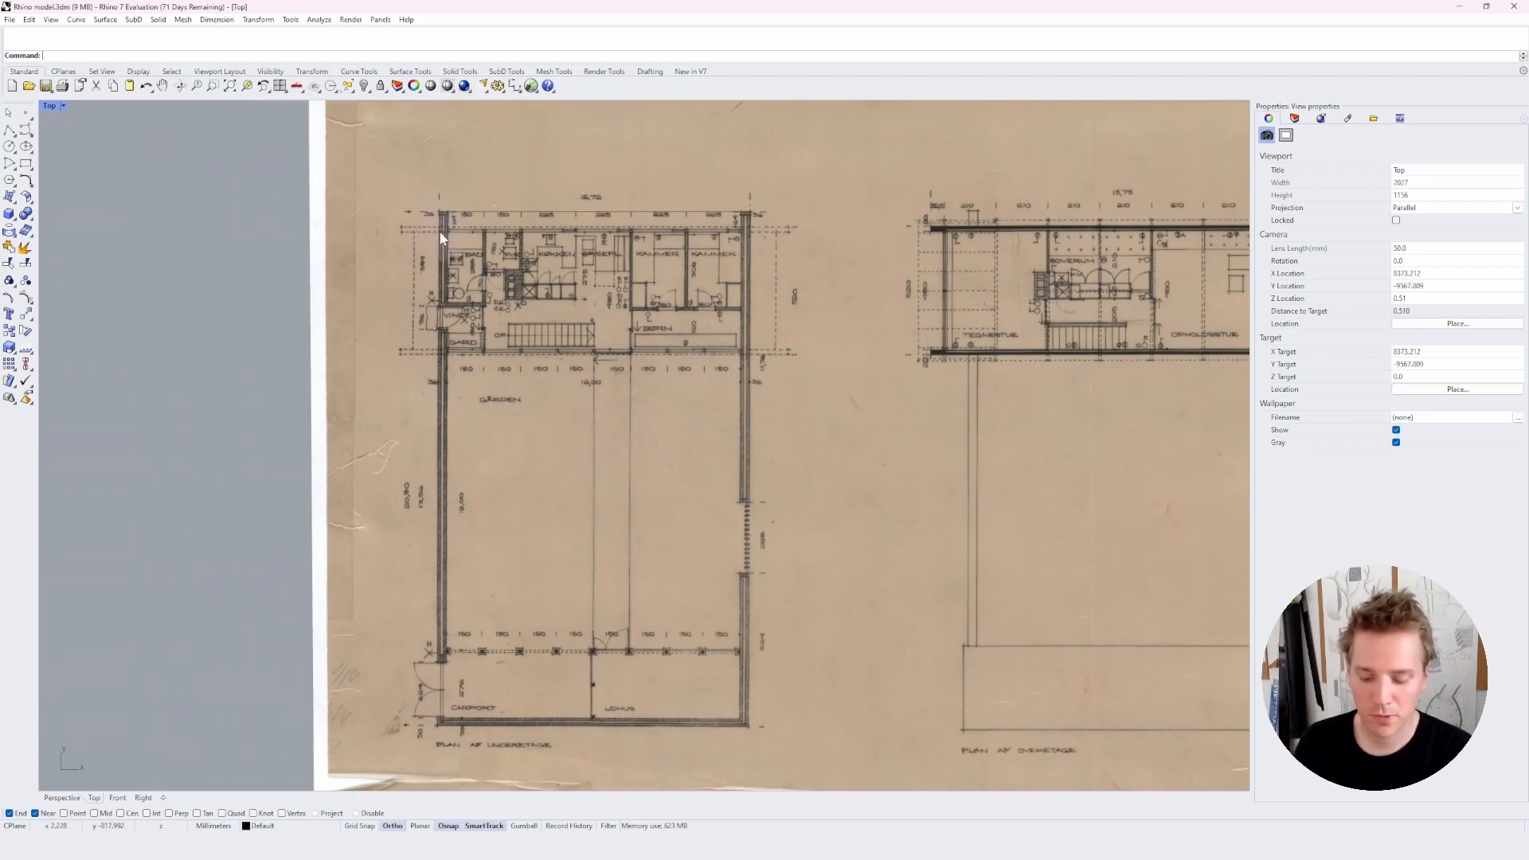
type("Line")
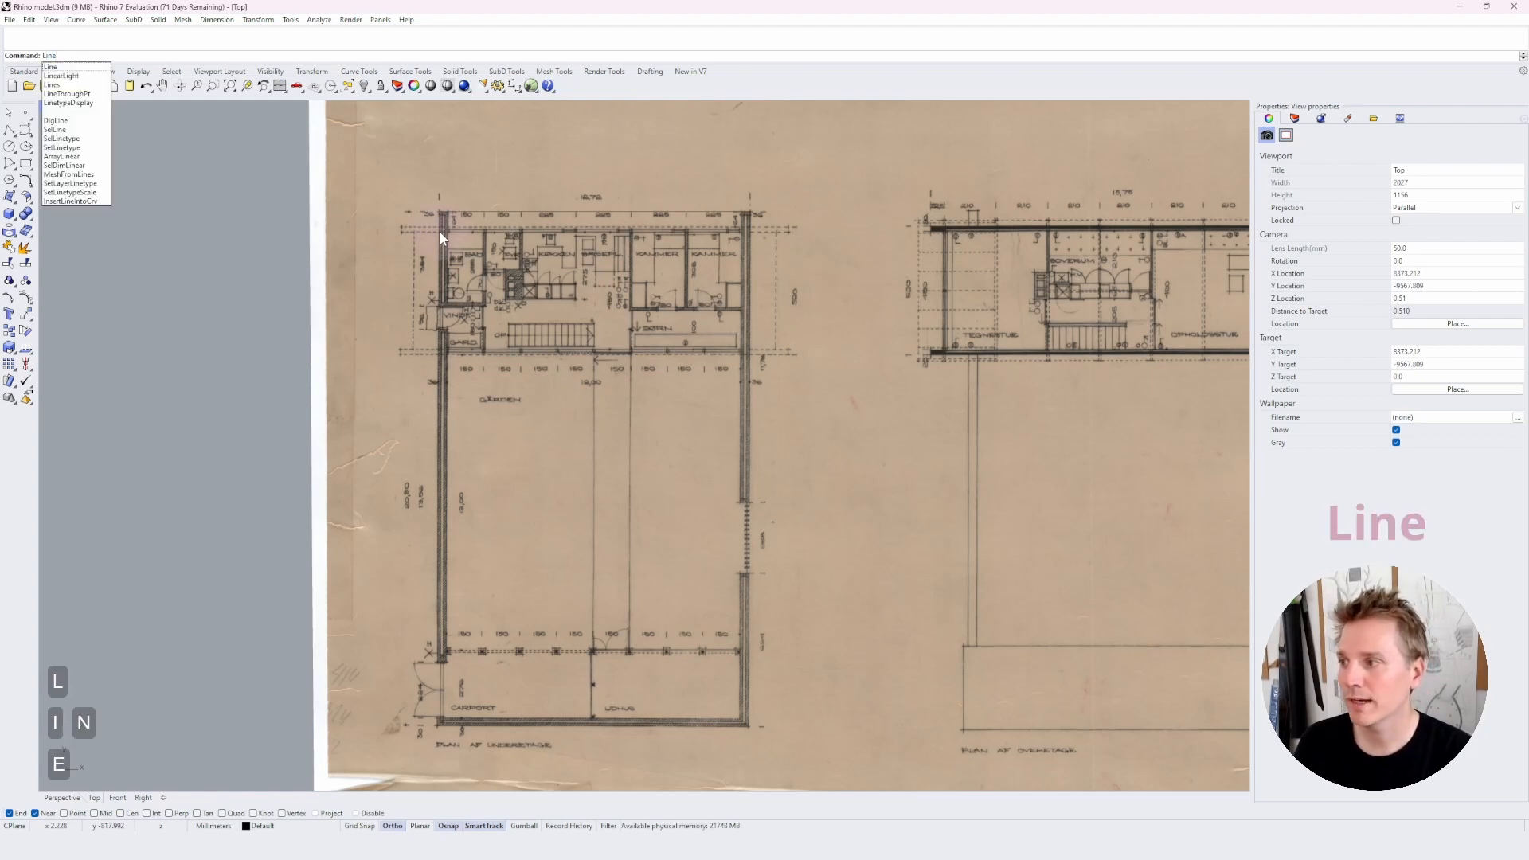
key("Return")
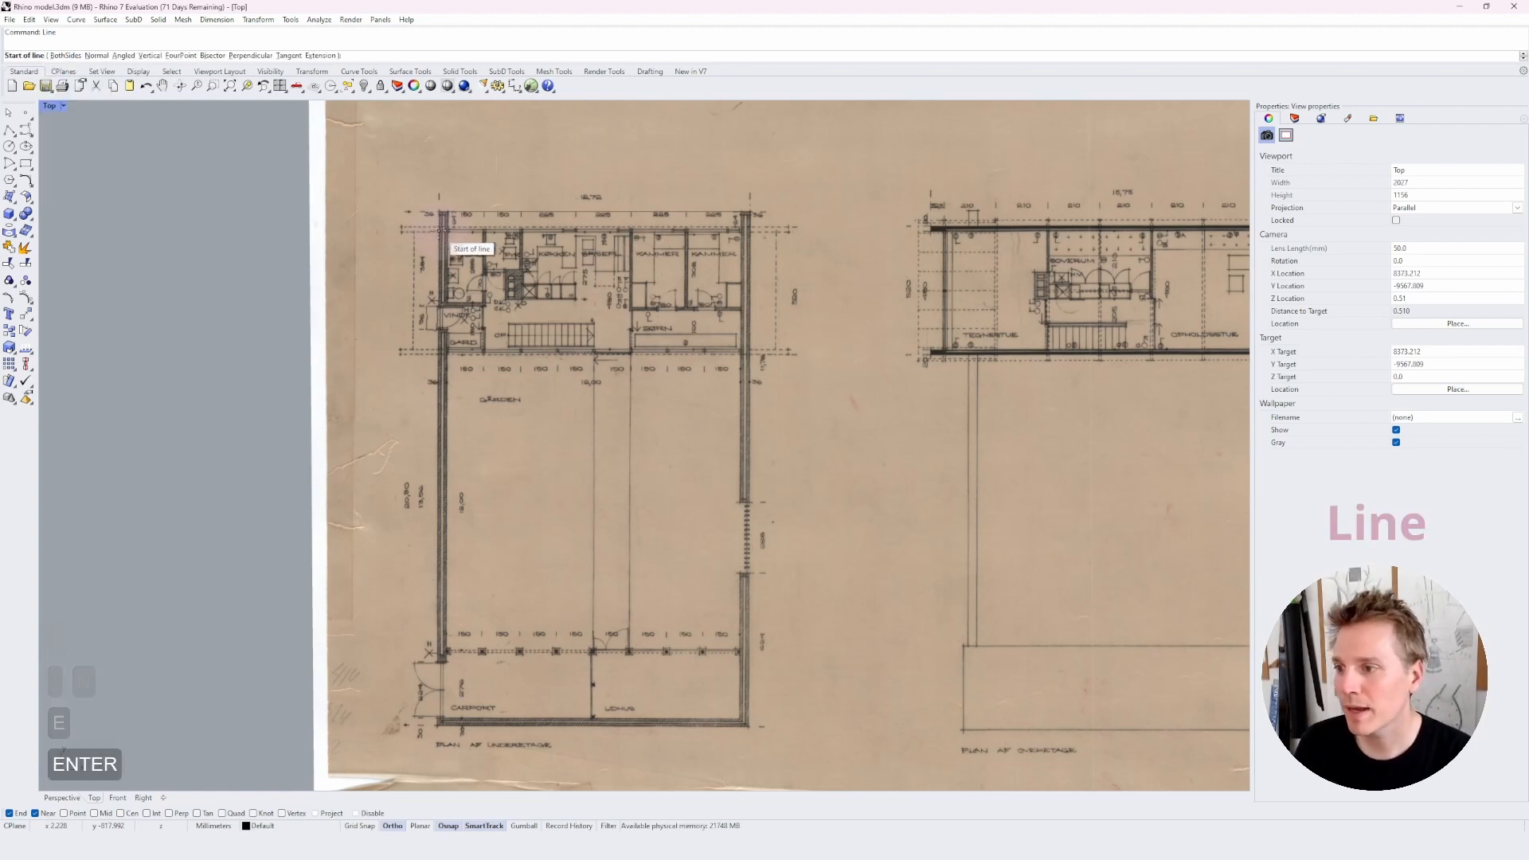
left_click(439, 214)
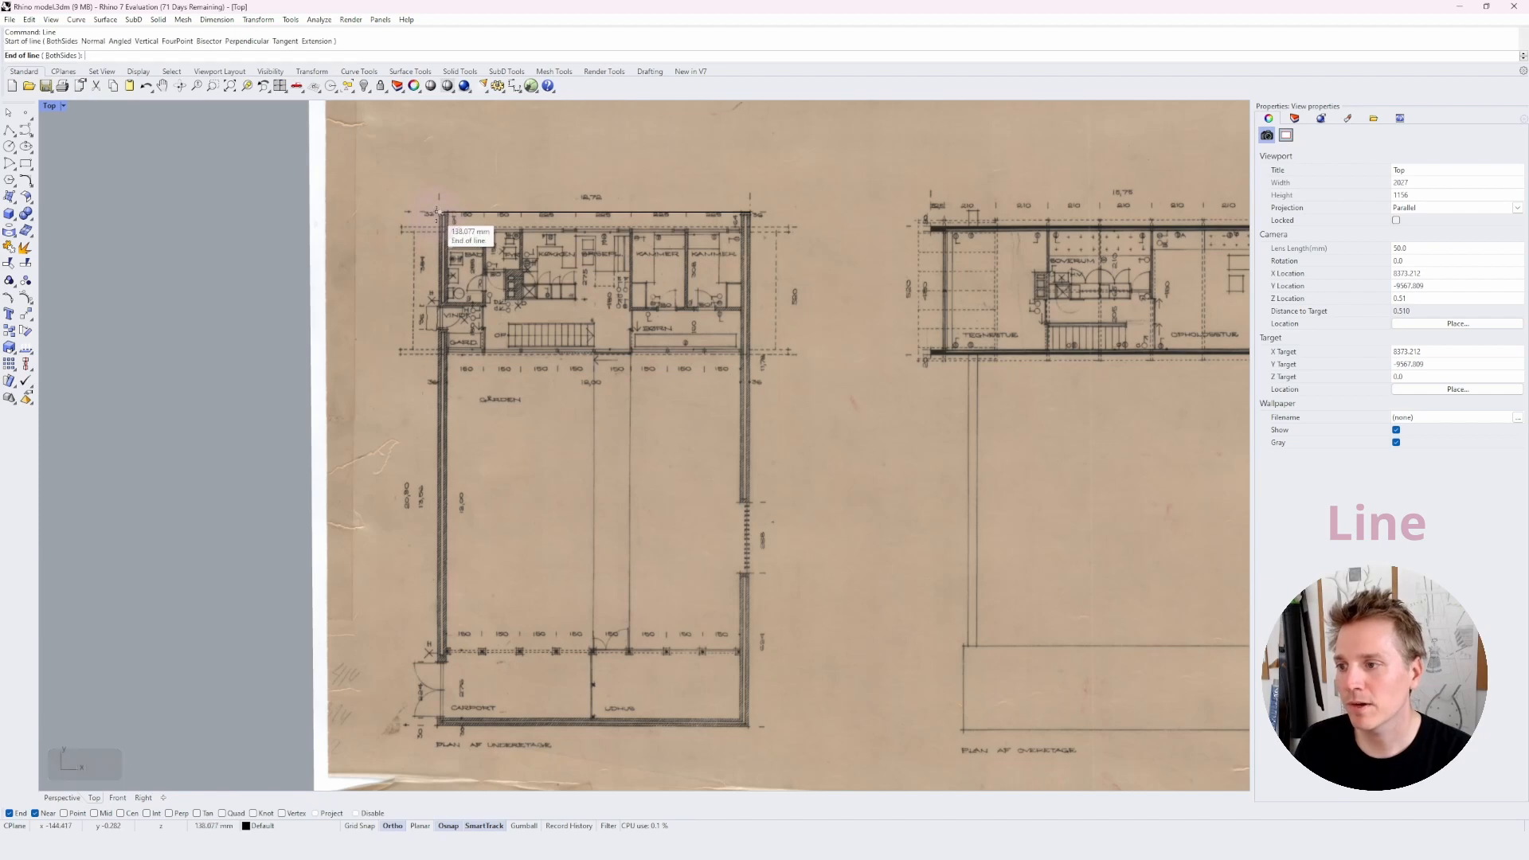
scroll(406, 461, "up", 5)
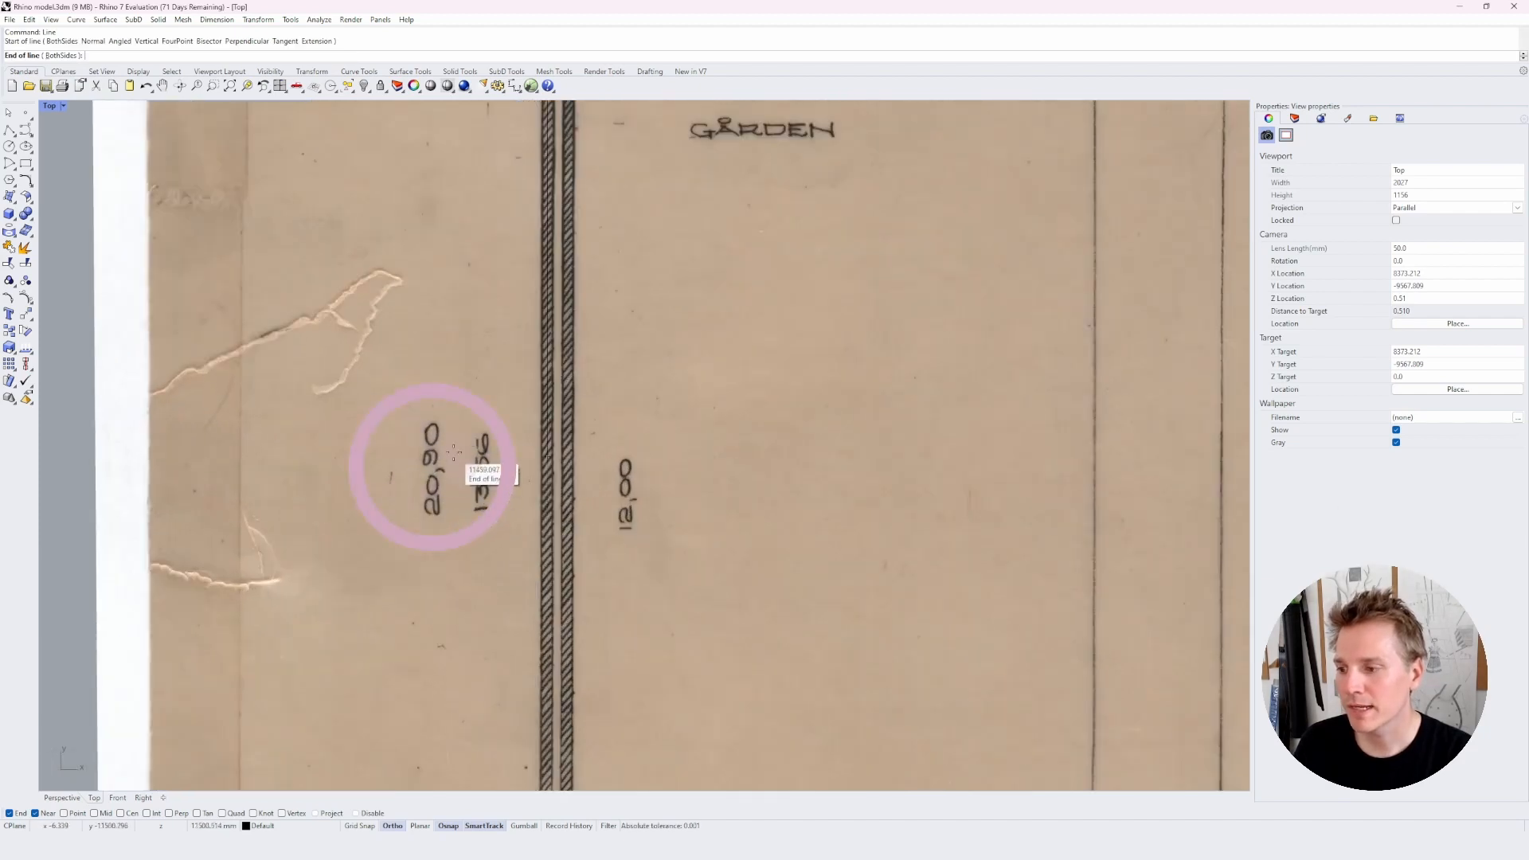
scroll(424, 464, "down", 6)
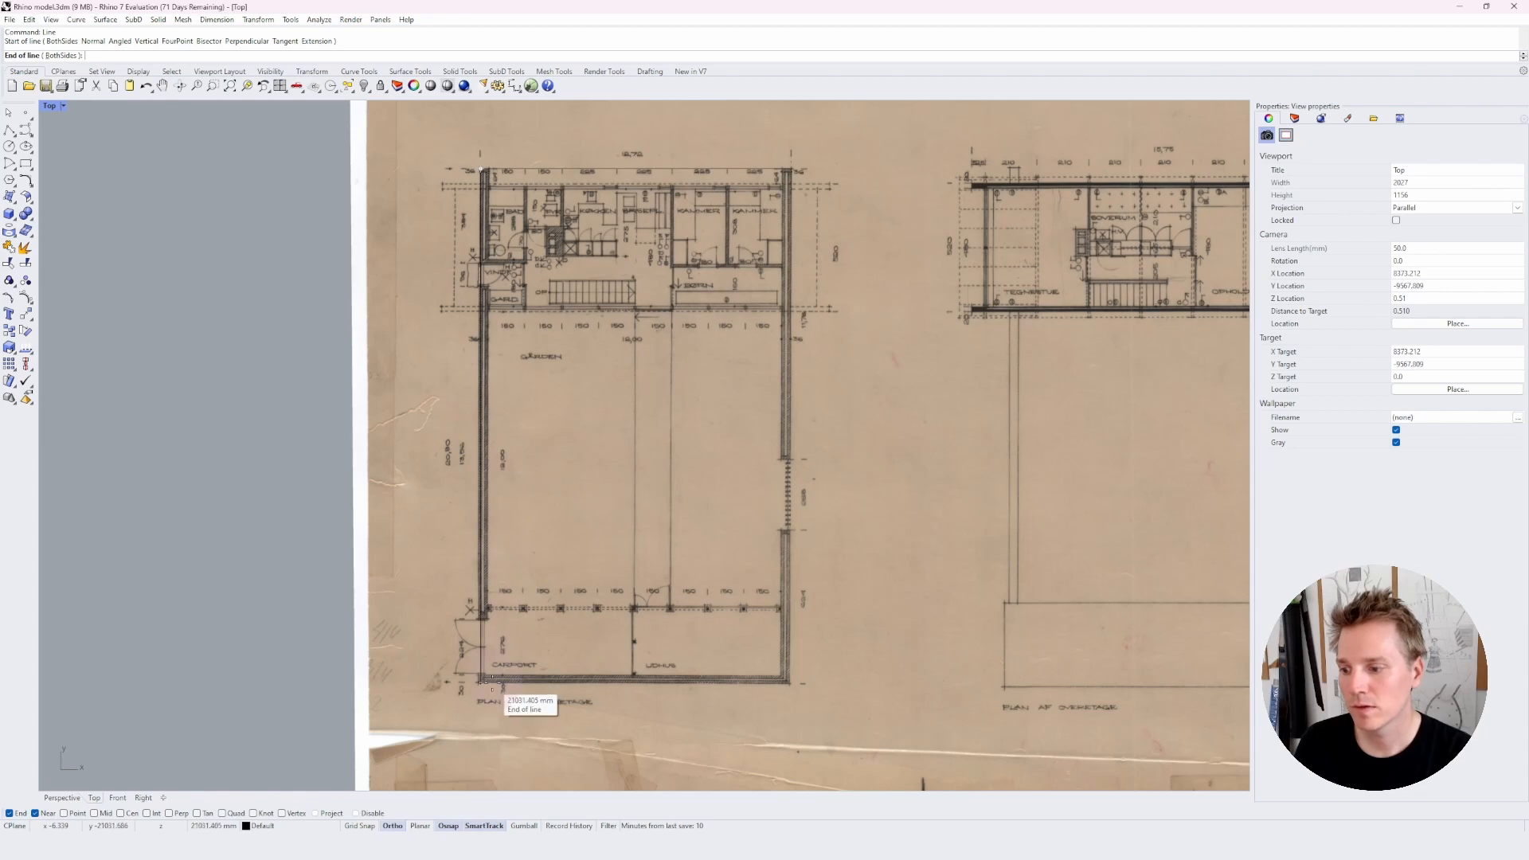
type("20")
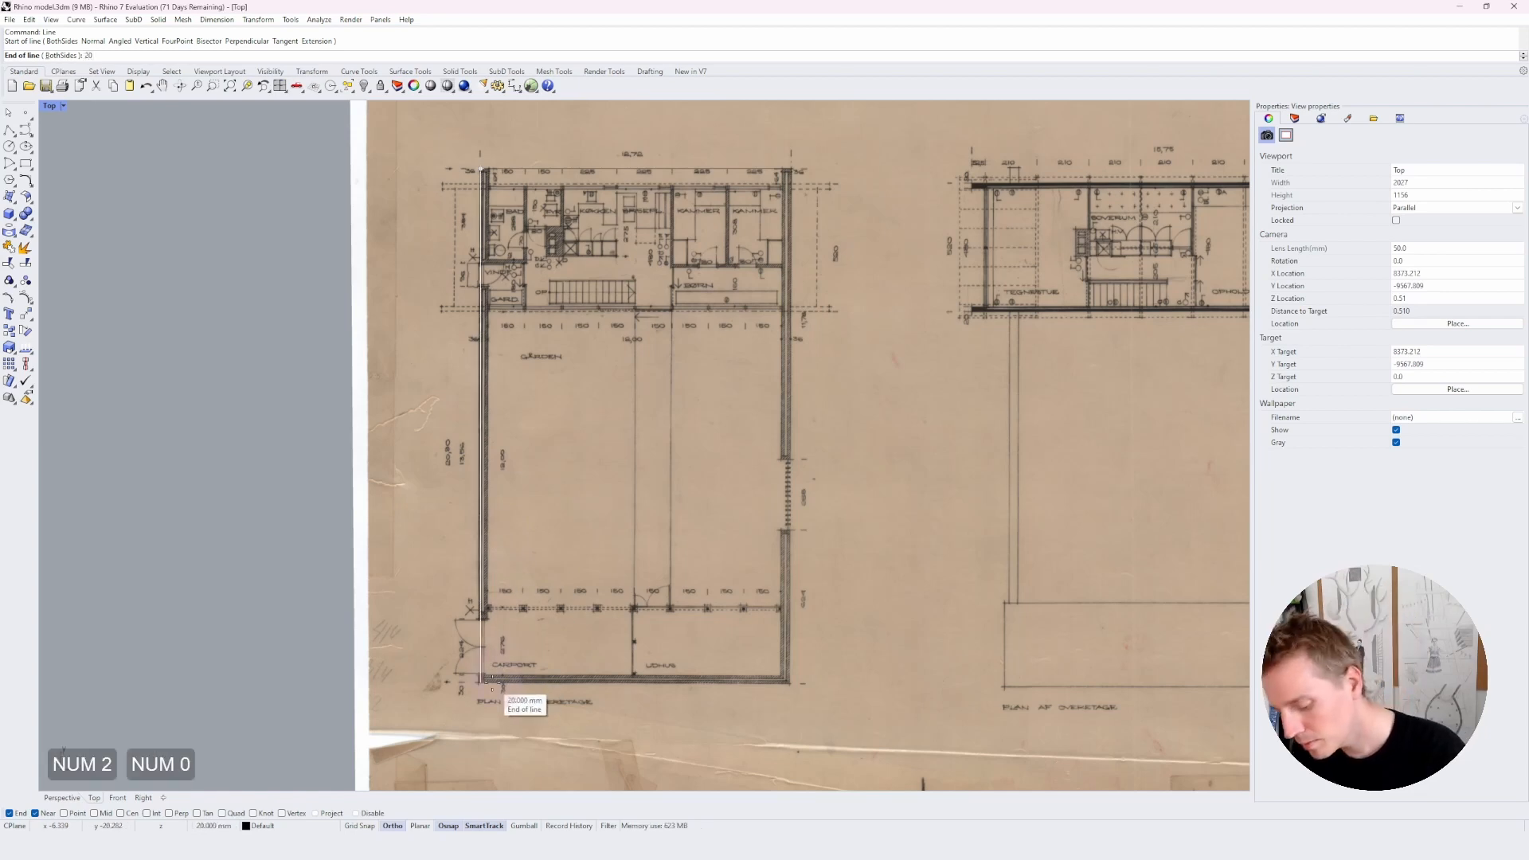
type(".9m")
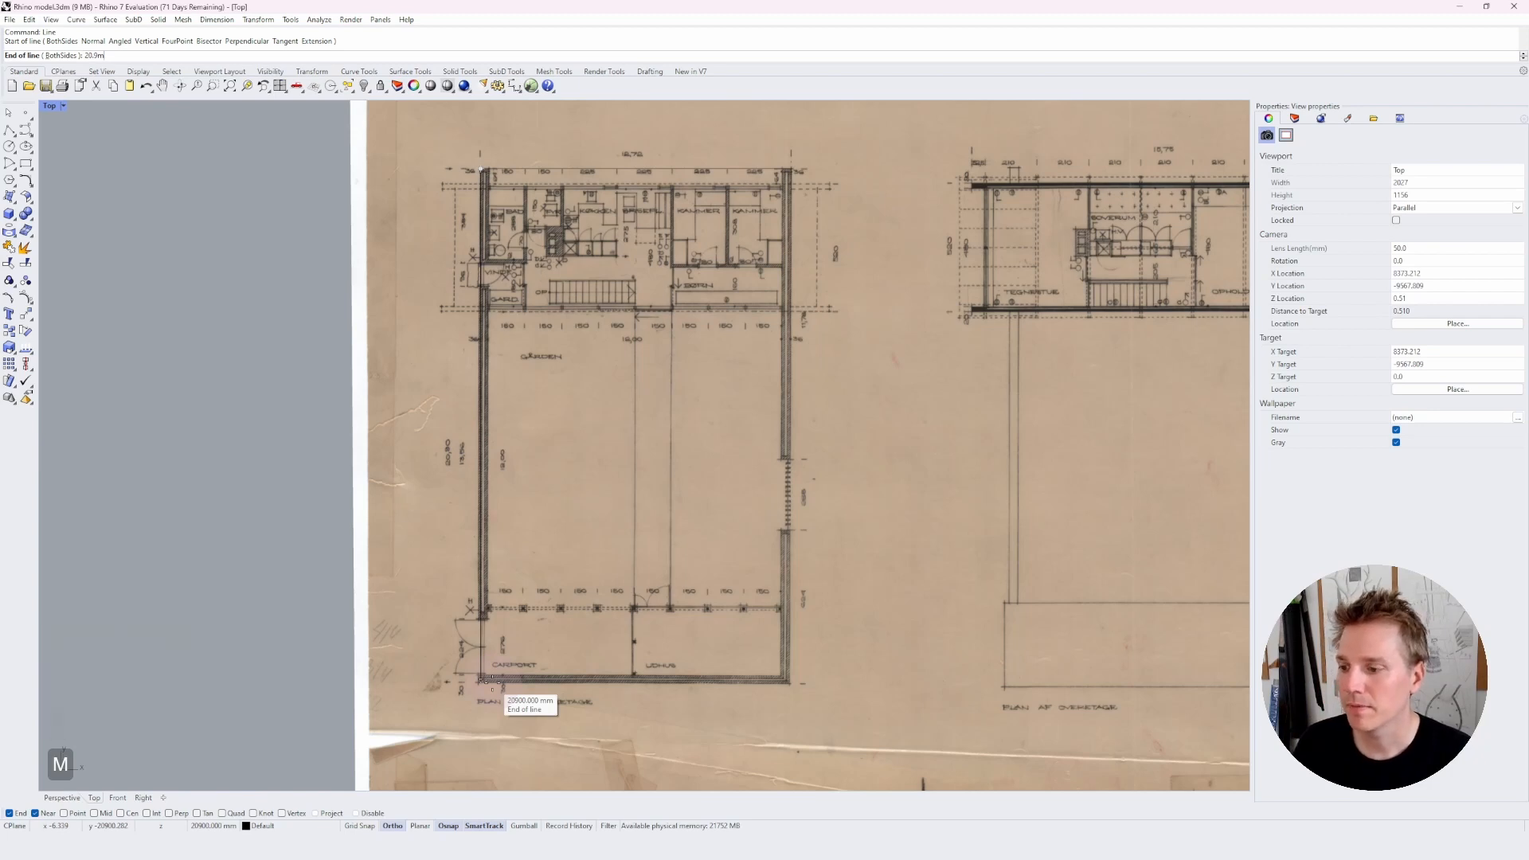
key("Return")
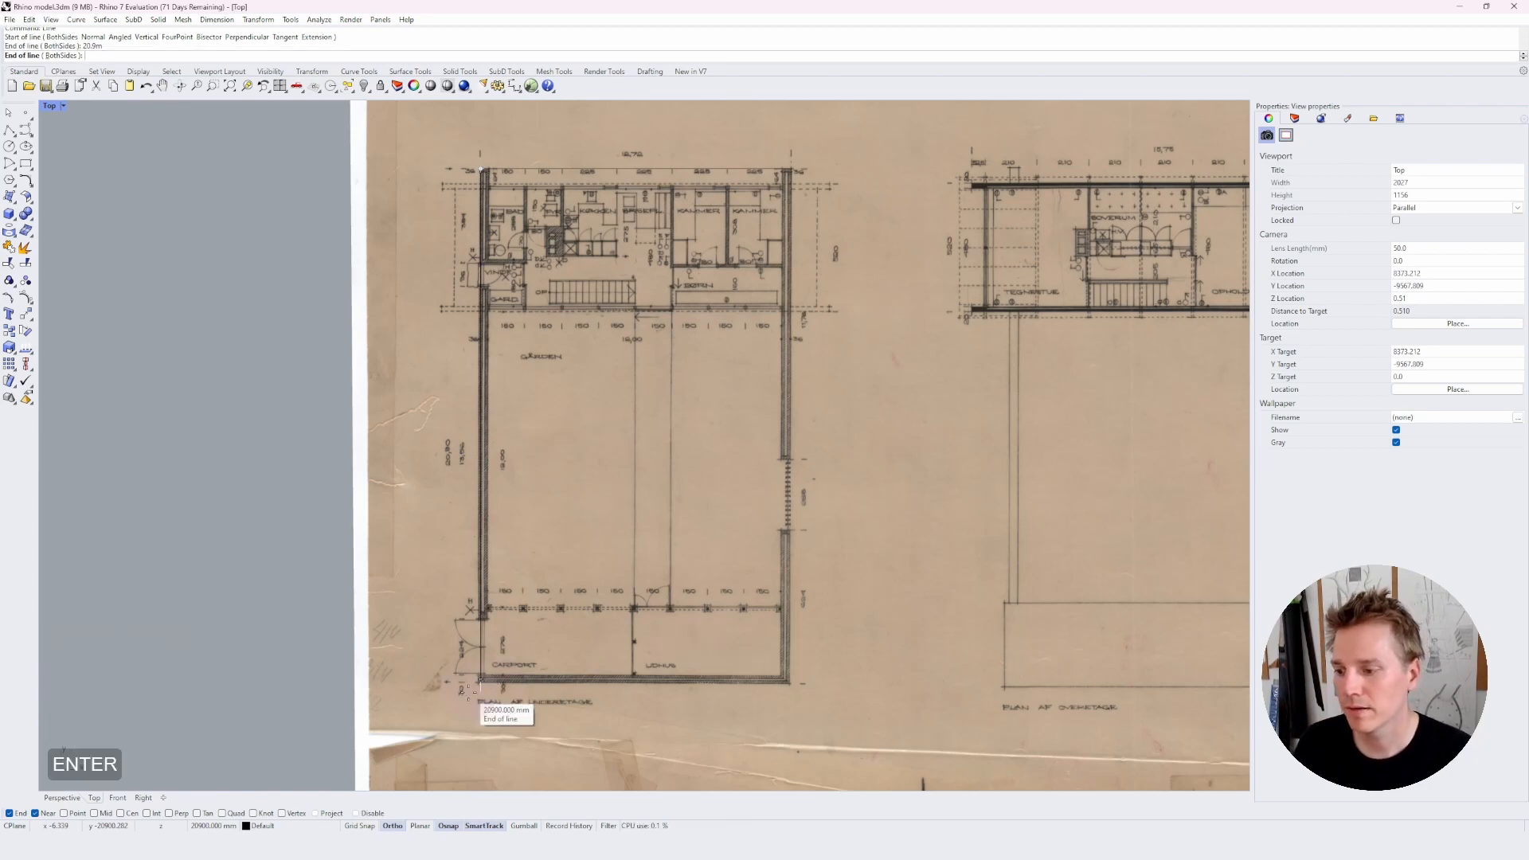
key("Escape")
key("ctrl+z")
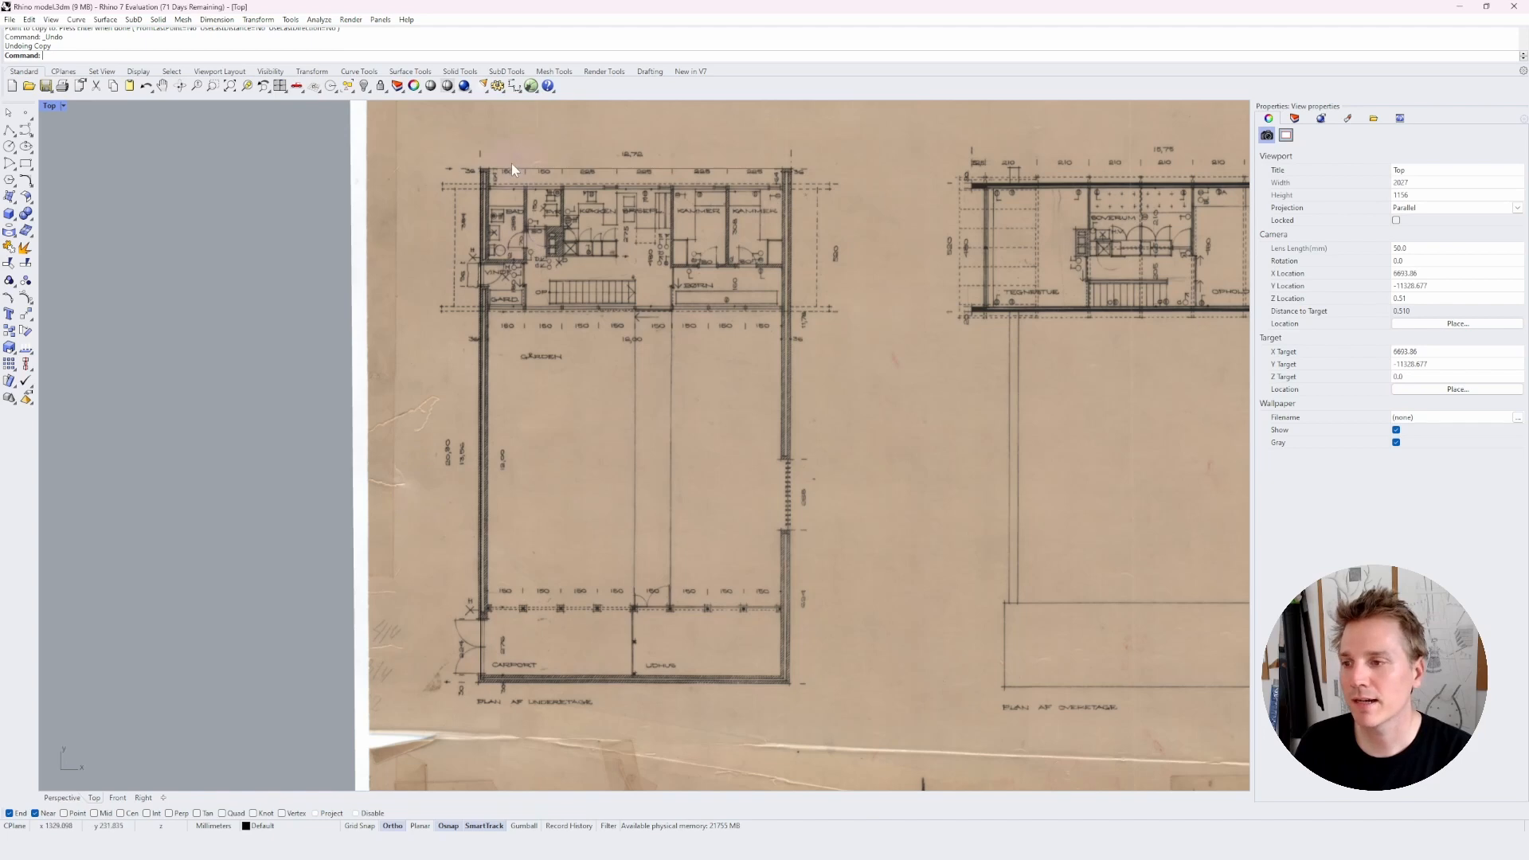
- Copy the horizontal line at the plan's upper edge from its left end to the lower end of the vertical line
left_click(714, 170)
type("COPY")
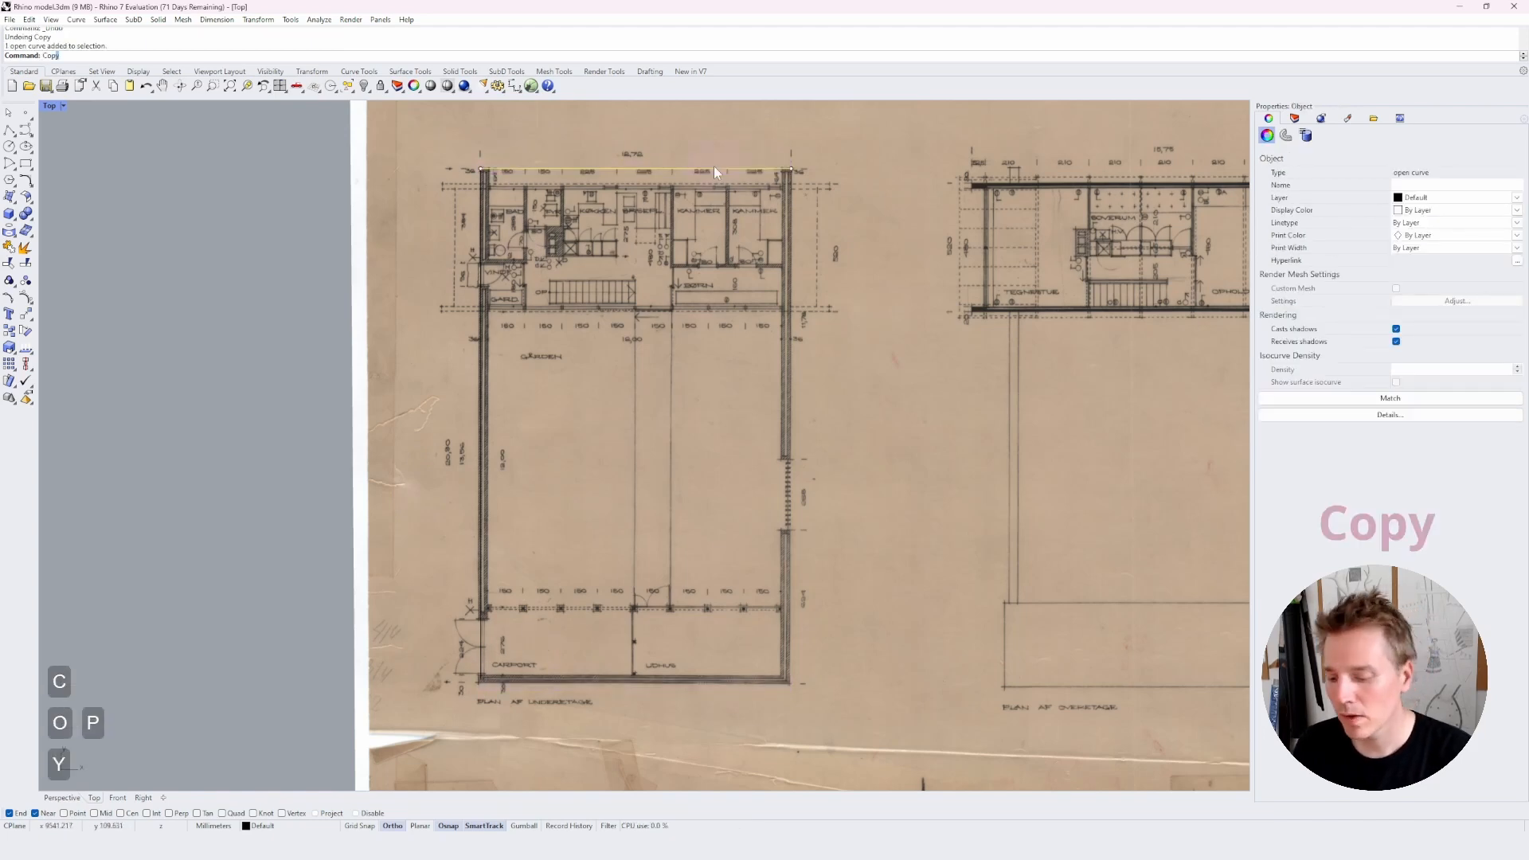
key("Return")
left_click(481, 170)
left_click(500, 651)
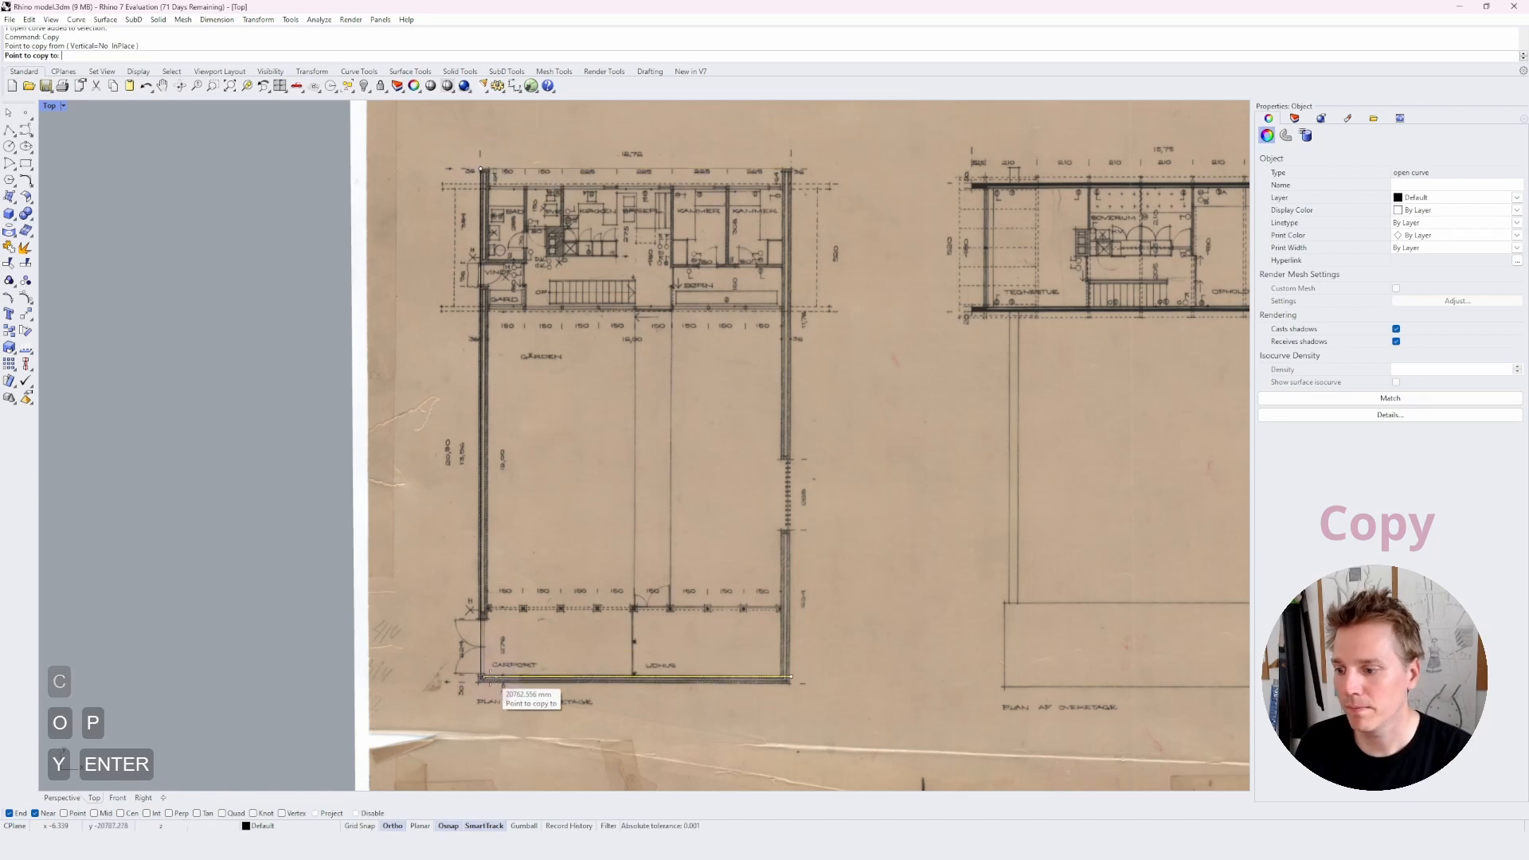
key("Escape")
key("Escape")
key("Escape")
- Copy the vertical left outline from its upper end to the right end of the upper horizontal line
left_click(484, 610)
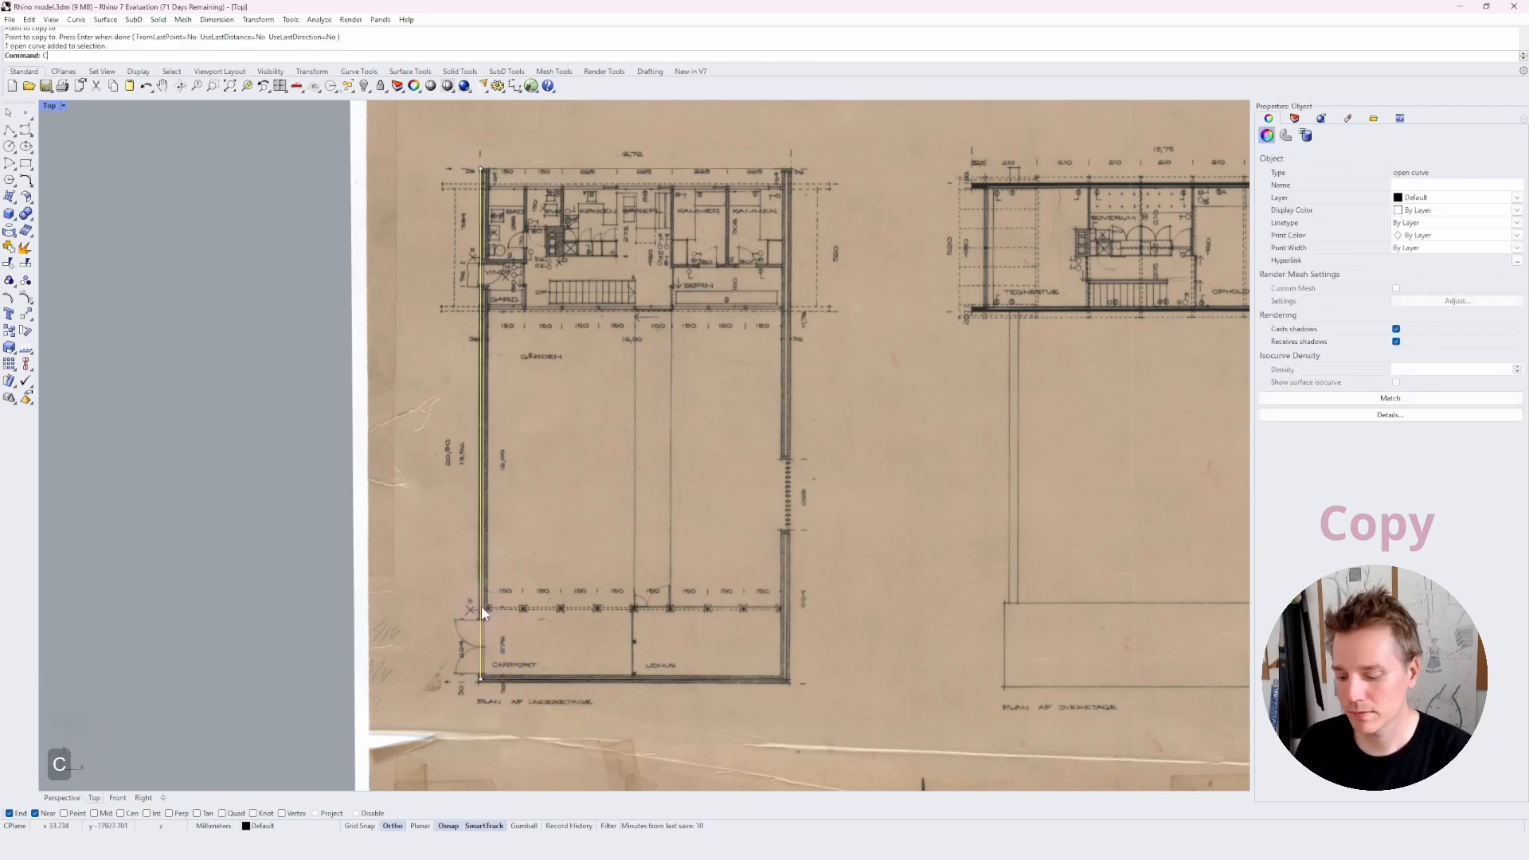
type("COPY")
key("Return")
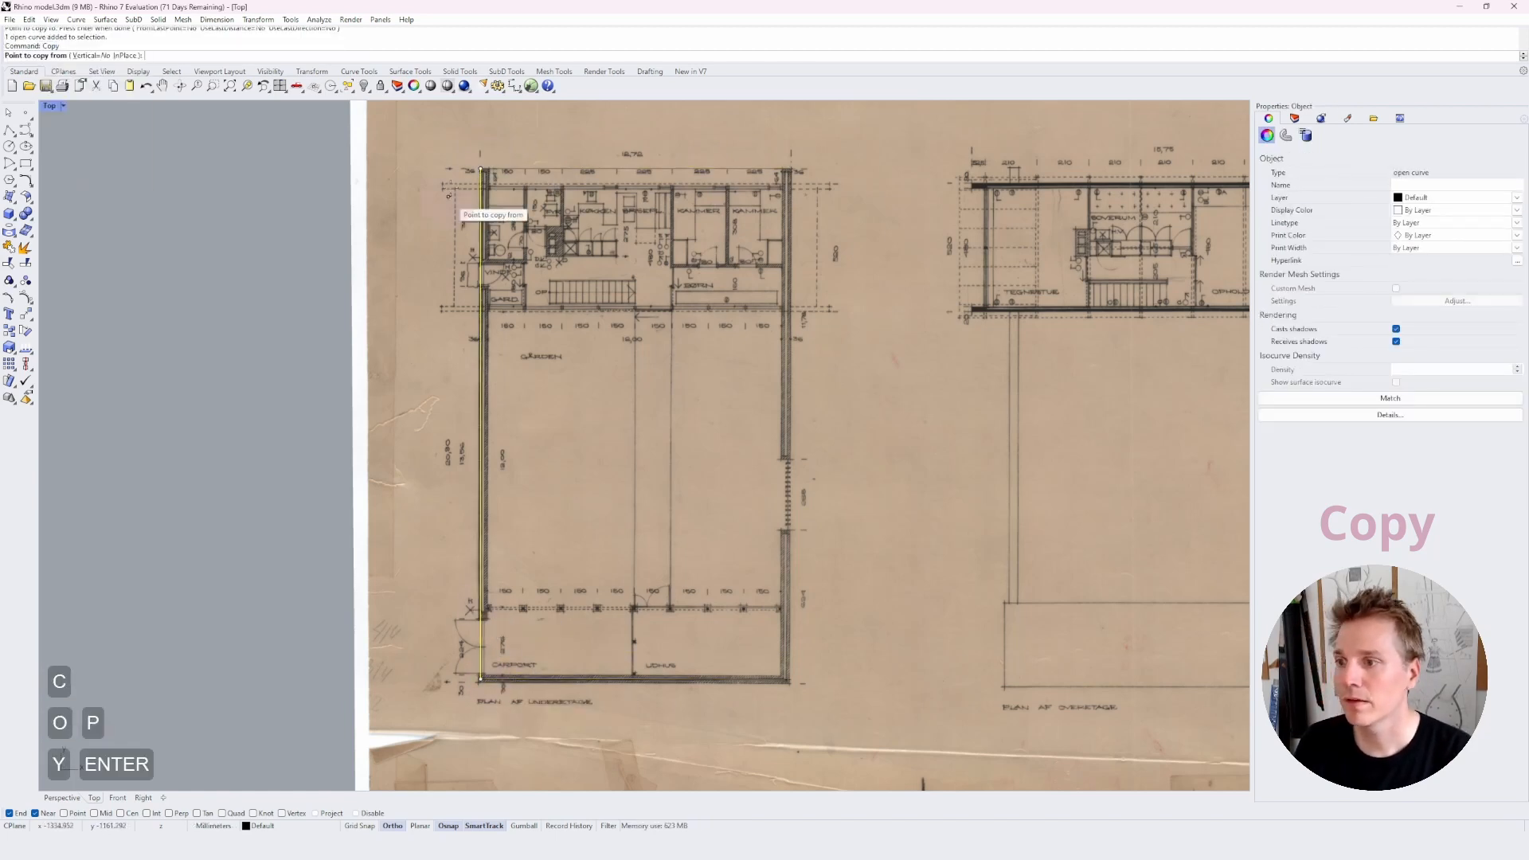
left_click(481, 170)
left_click(791, 195)
key("Escape")
key("Escape")
key("Escape")
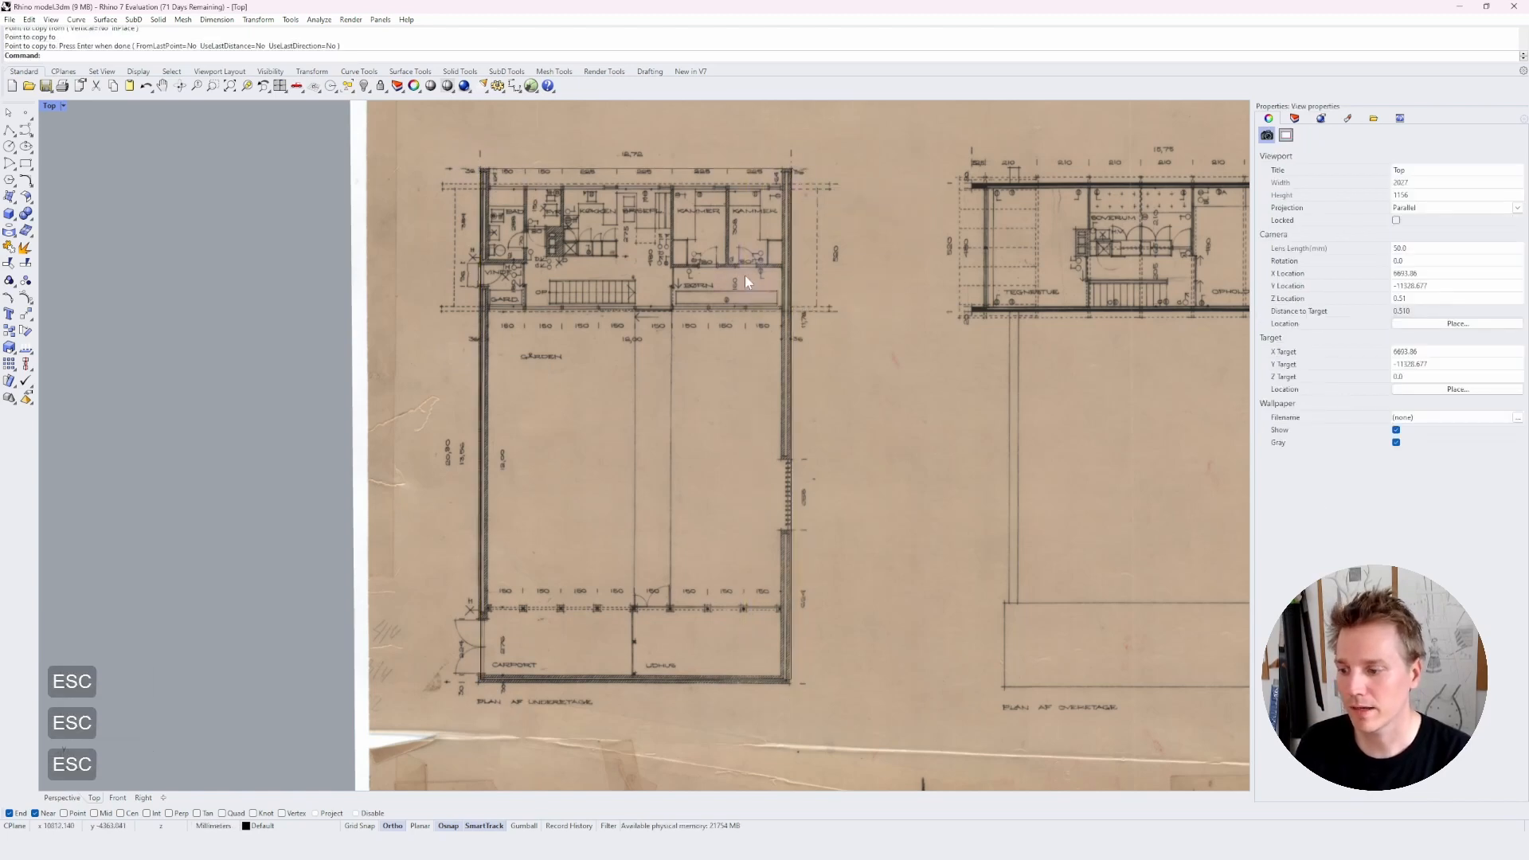
- Check the outer wall thickness on the plan and offset the left outline 36 cm inward
scroll(478, 408, "up", 10)
left_click(418, 380)
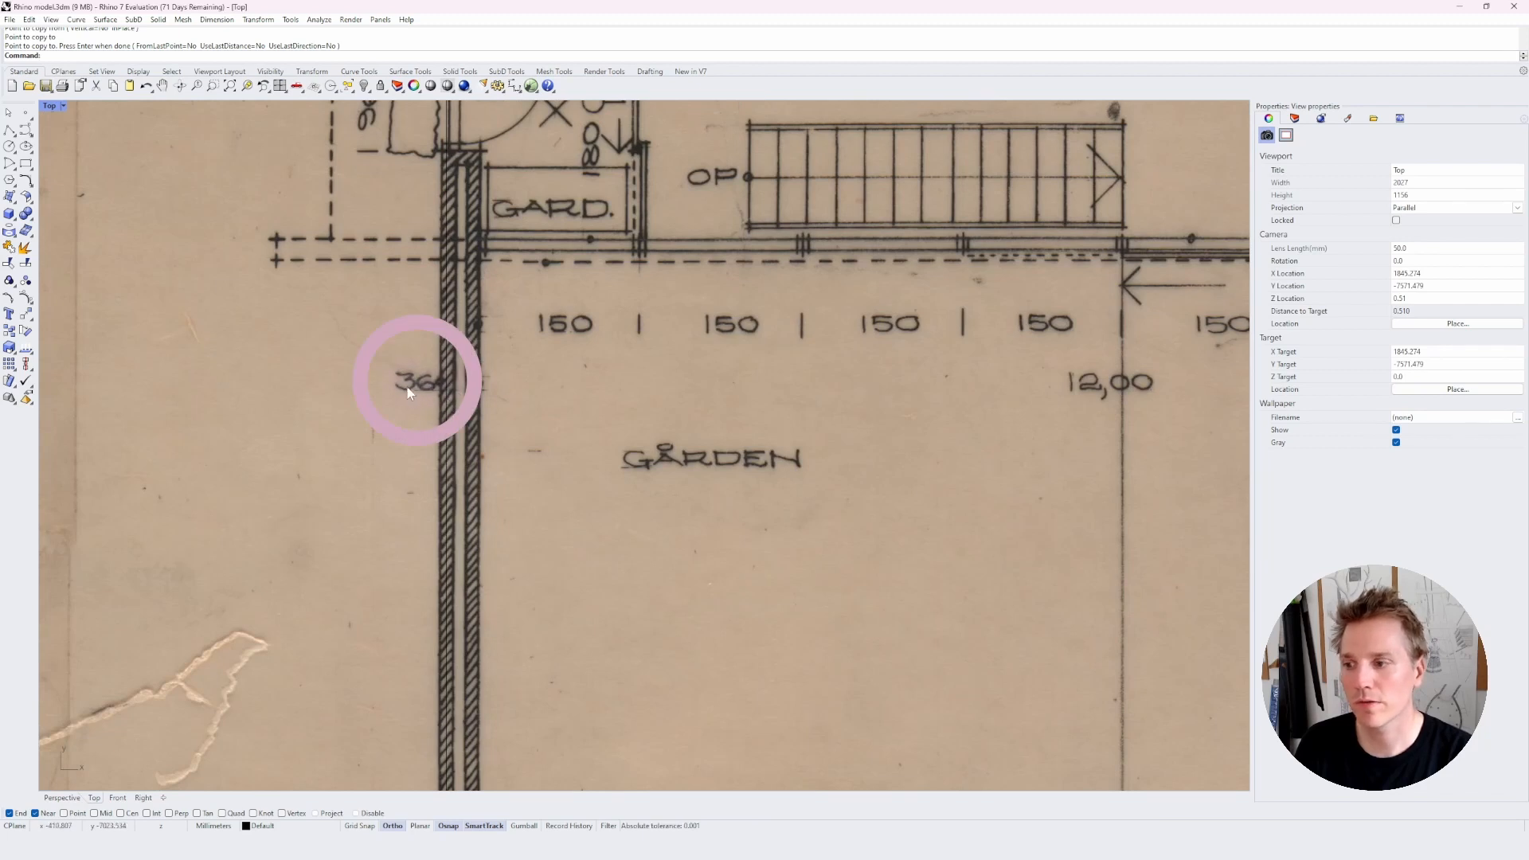
scroll(460, 394, "down", 14)
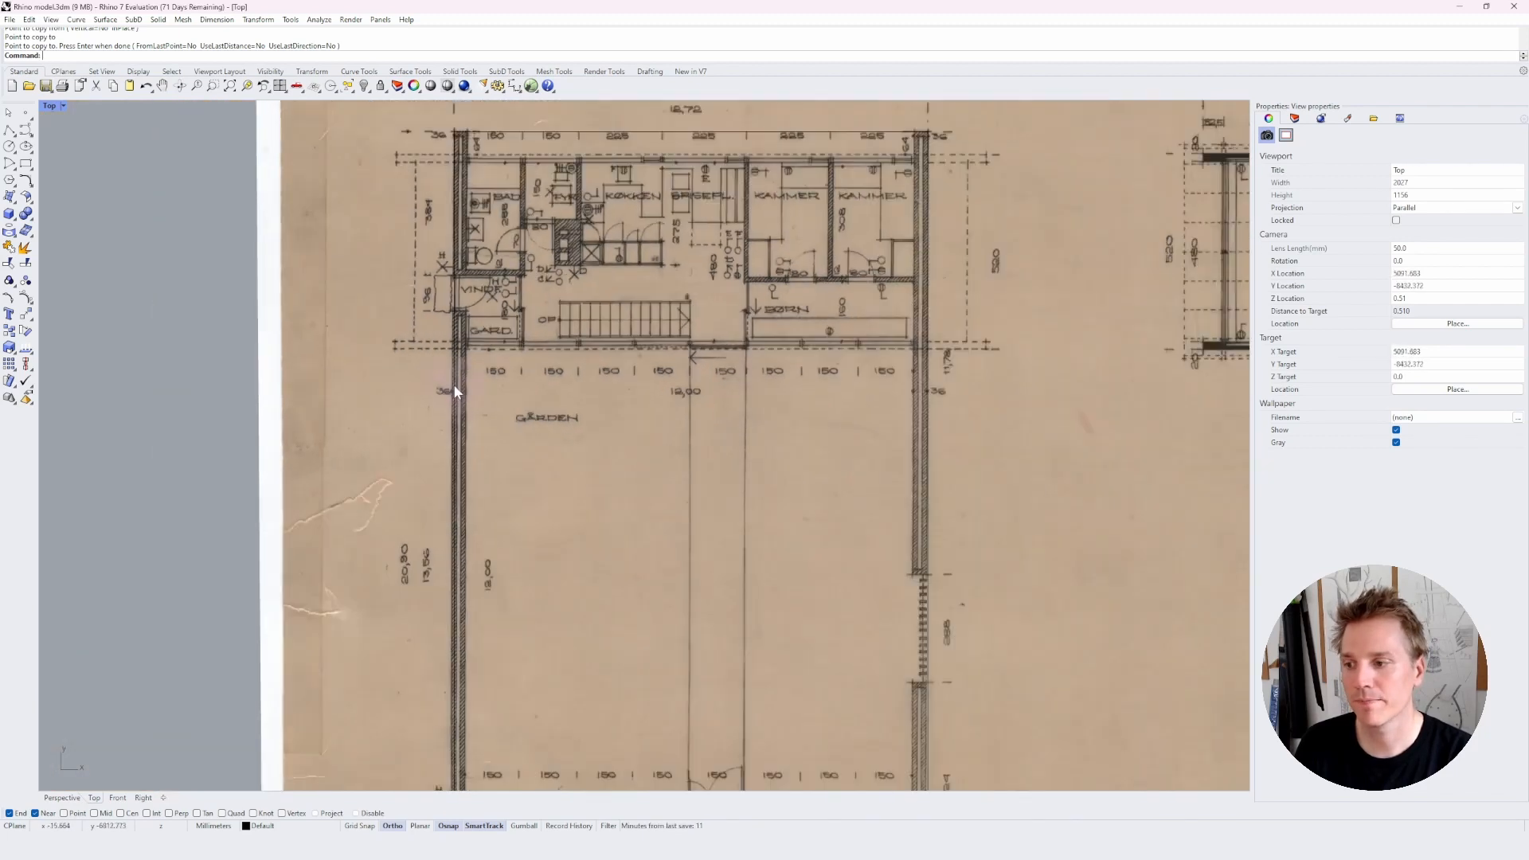
right_click_drag(564, 477, 545, 421)
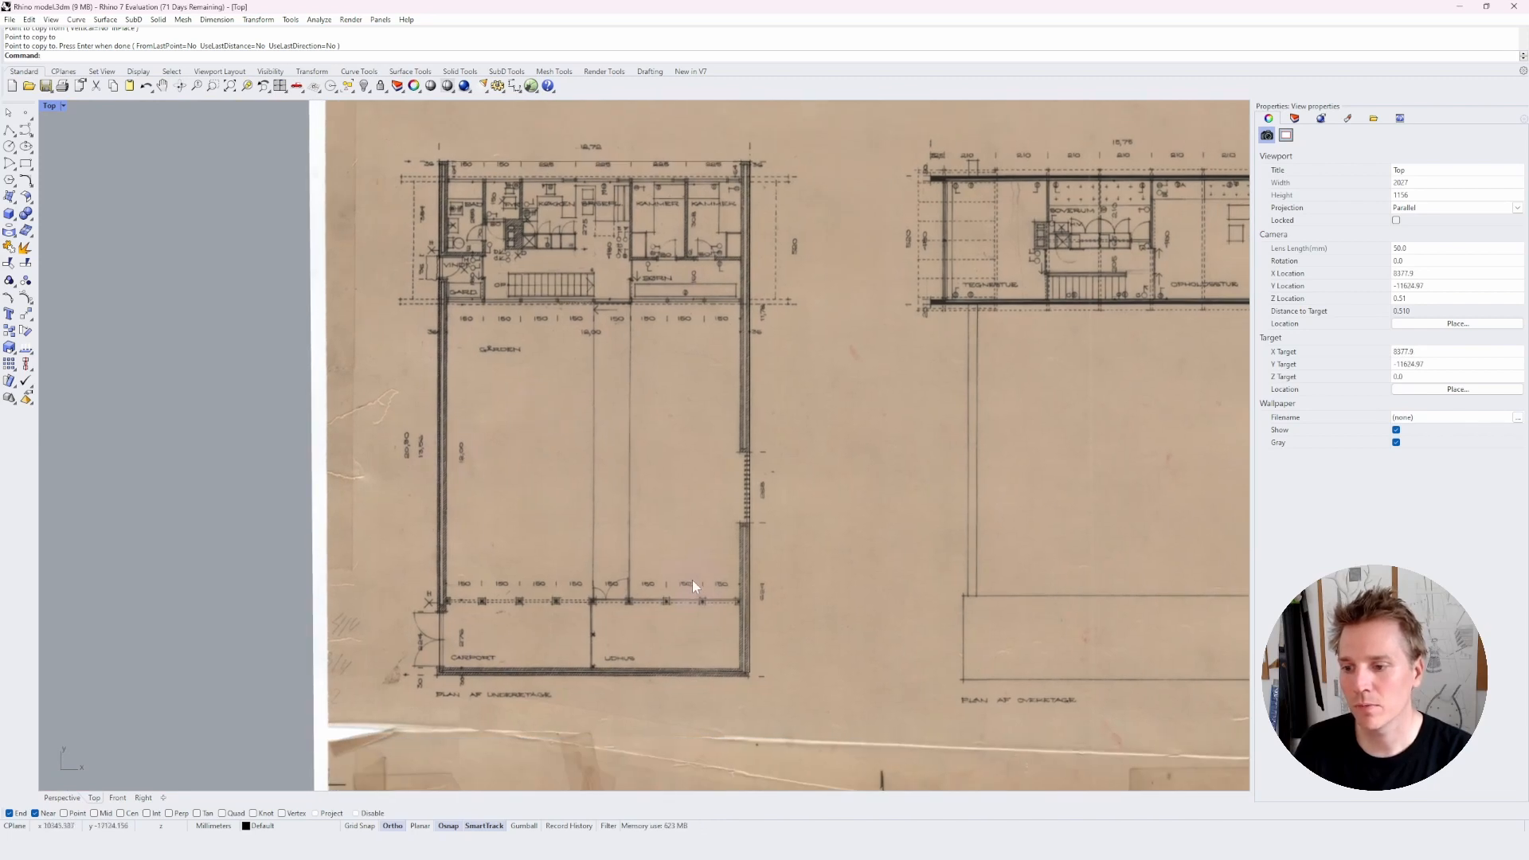
left_click(439, 490)
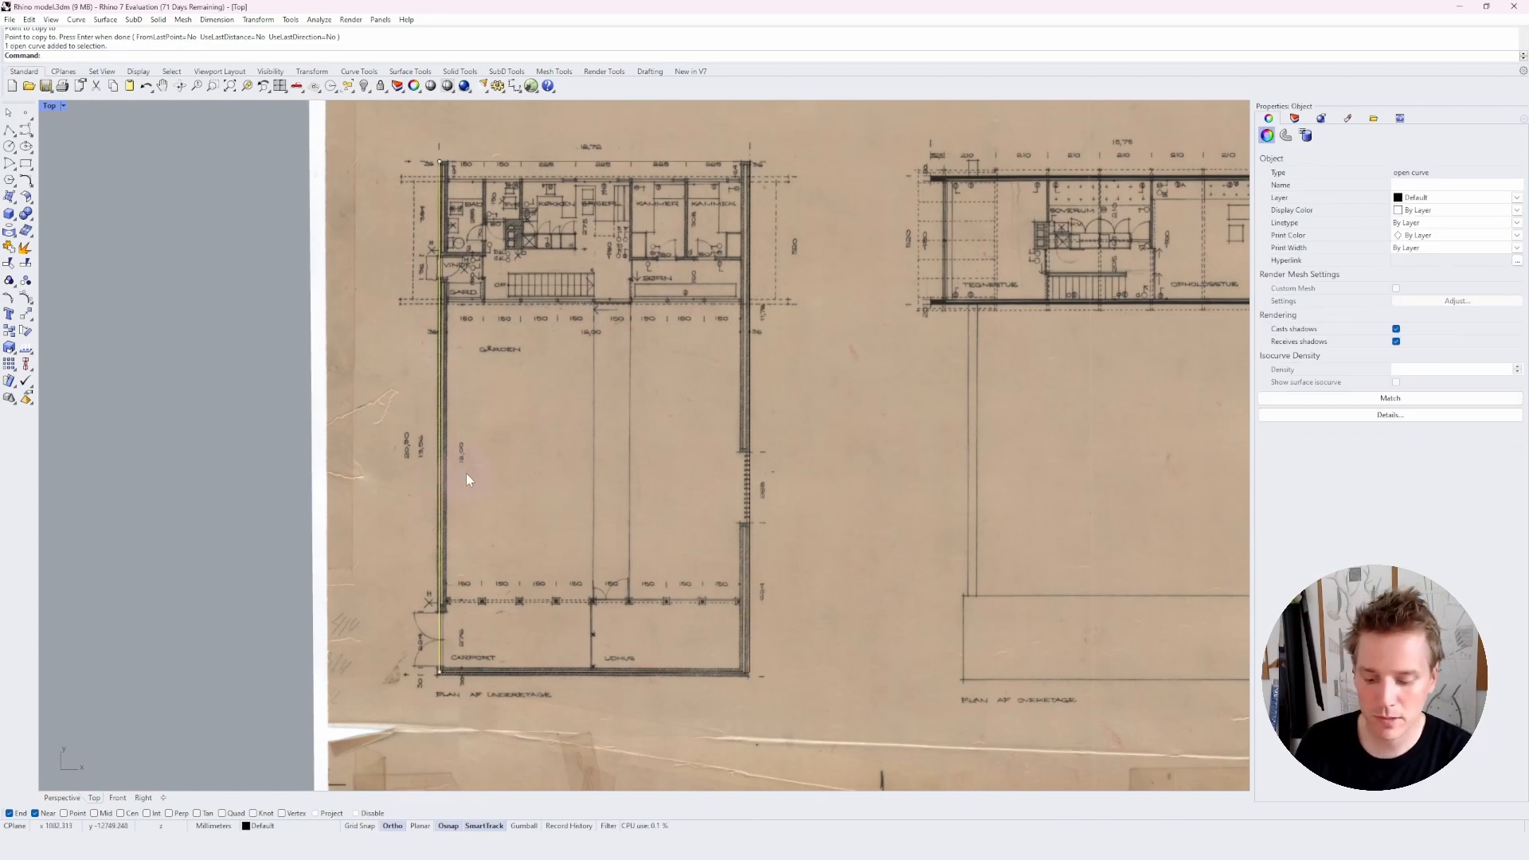
type("offset")
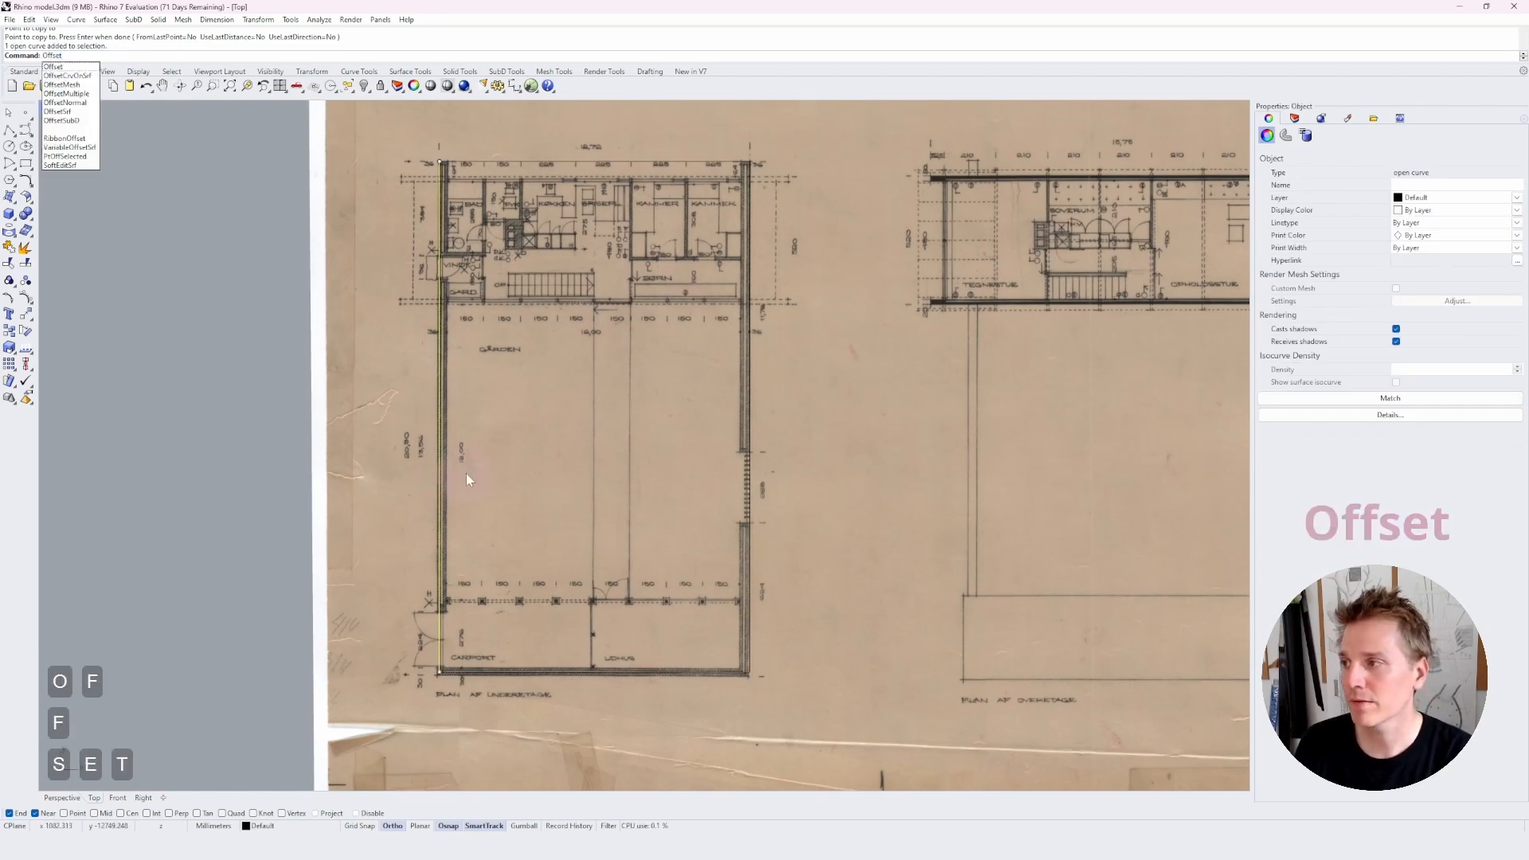
key("Return")
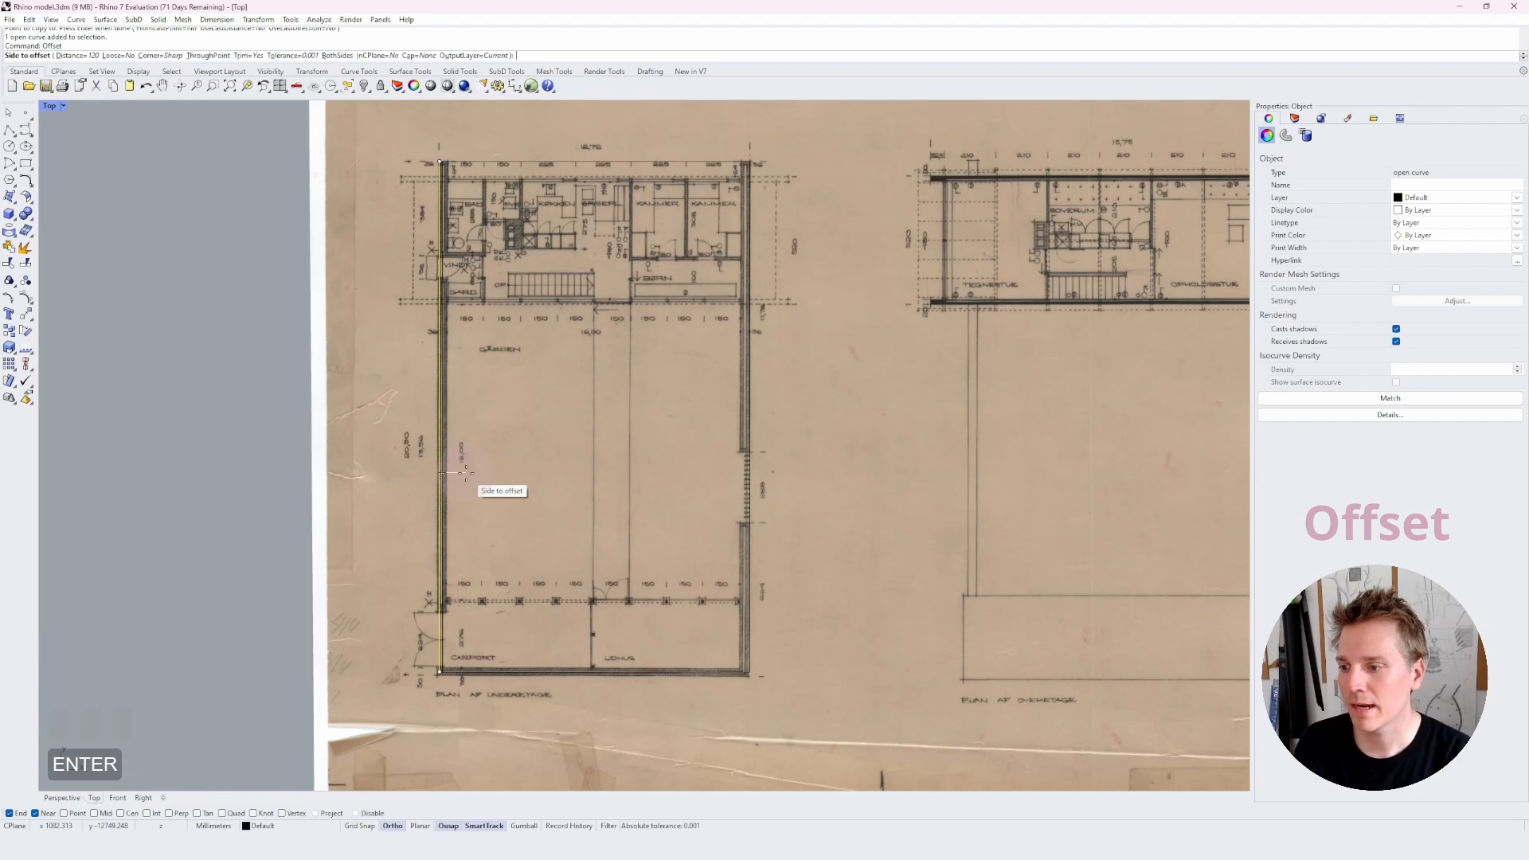
type("36cm")
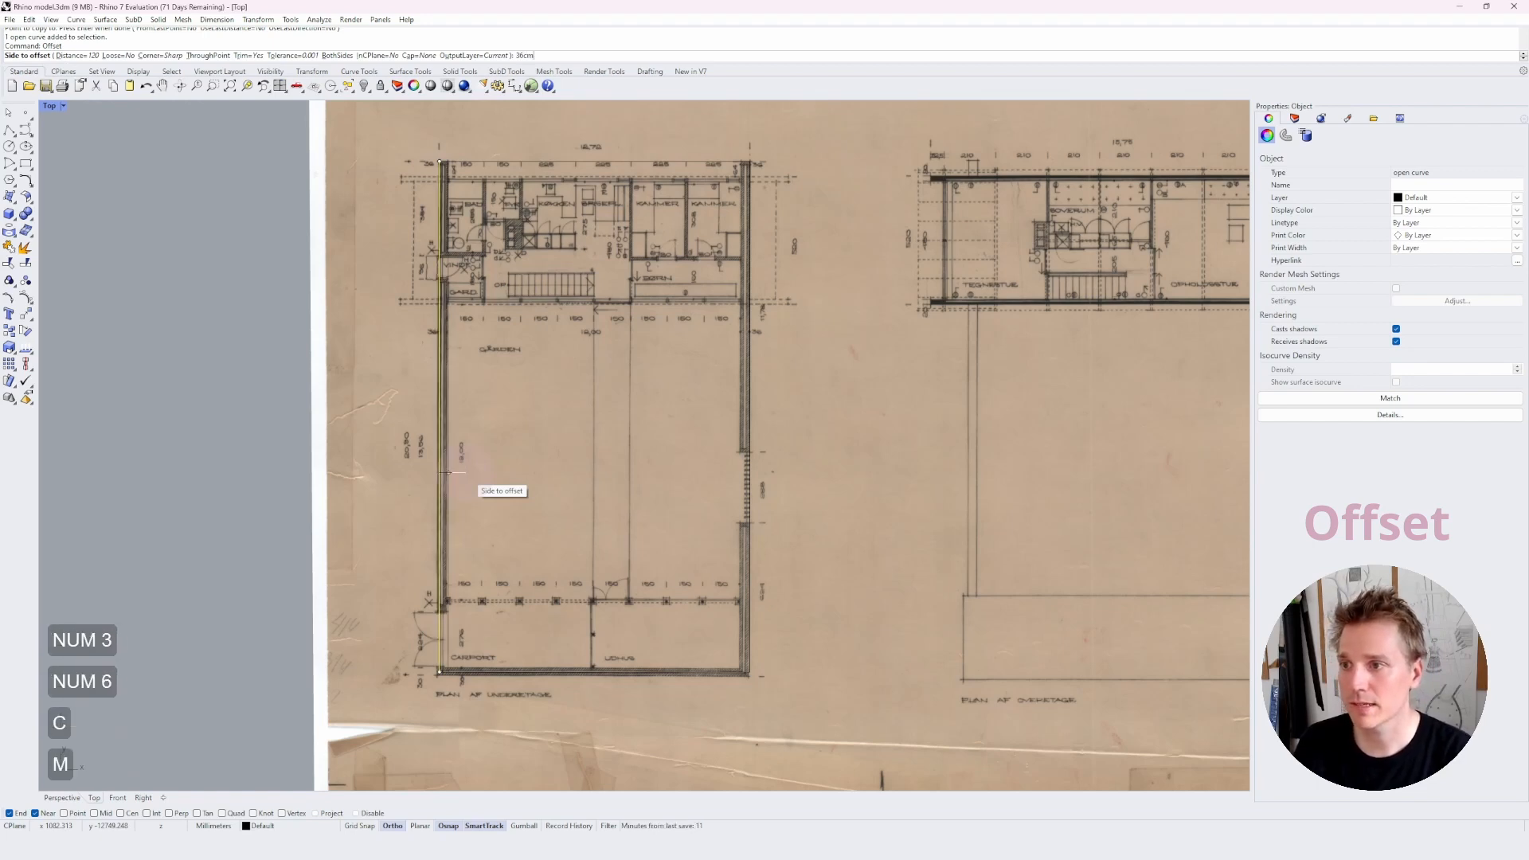
key("Return")
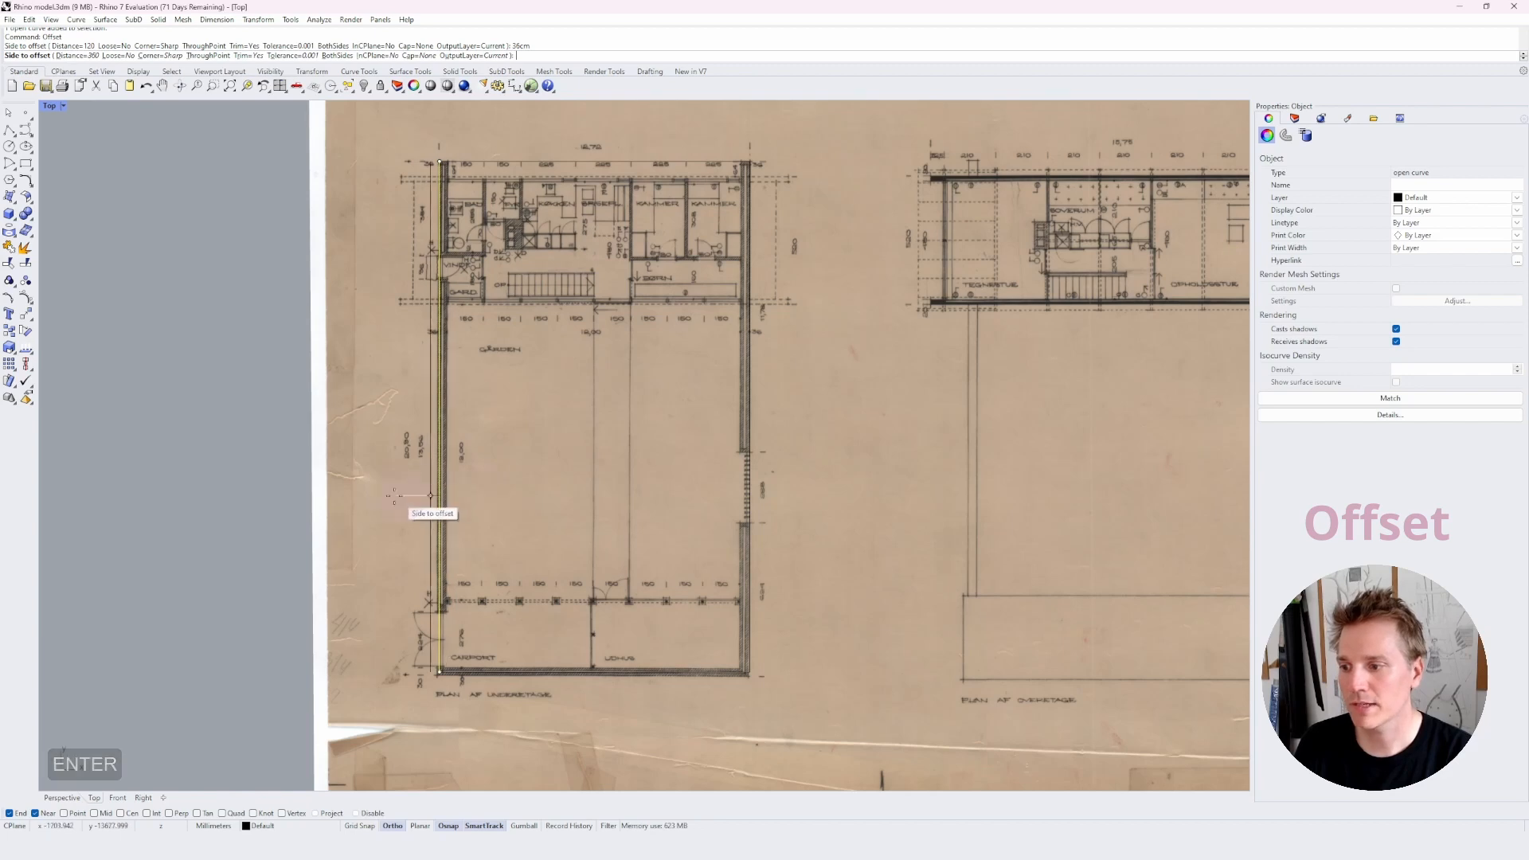
left_click(474, 494)
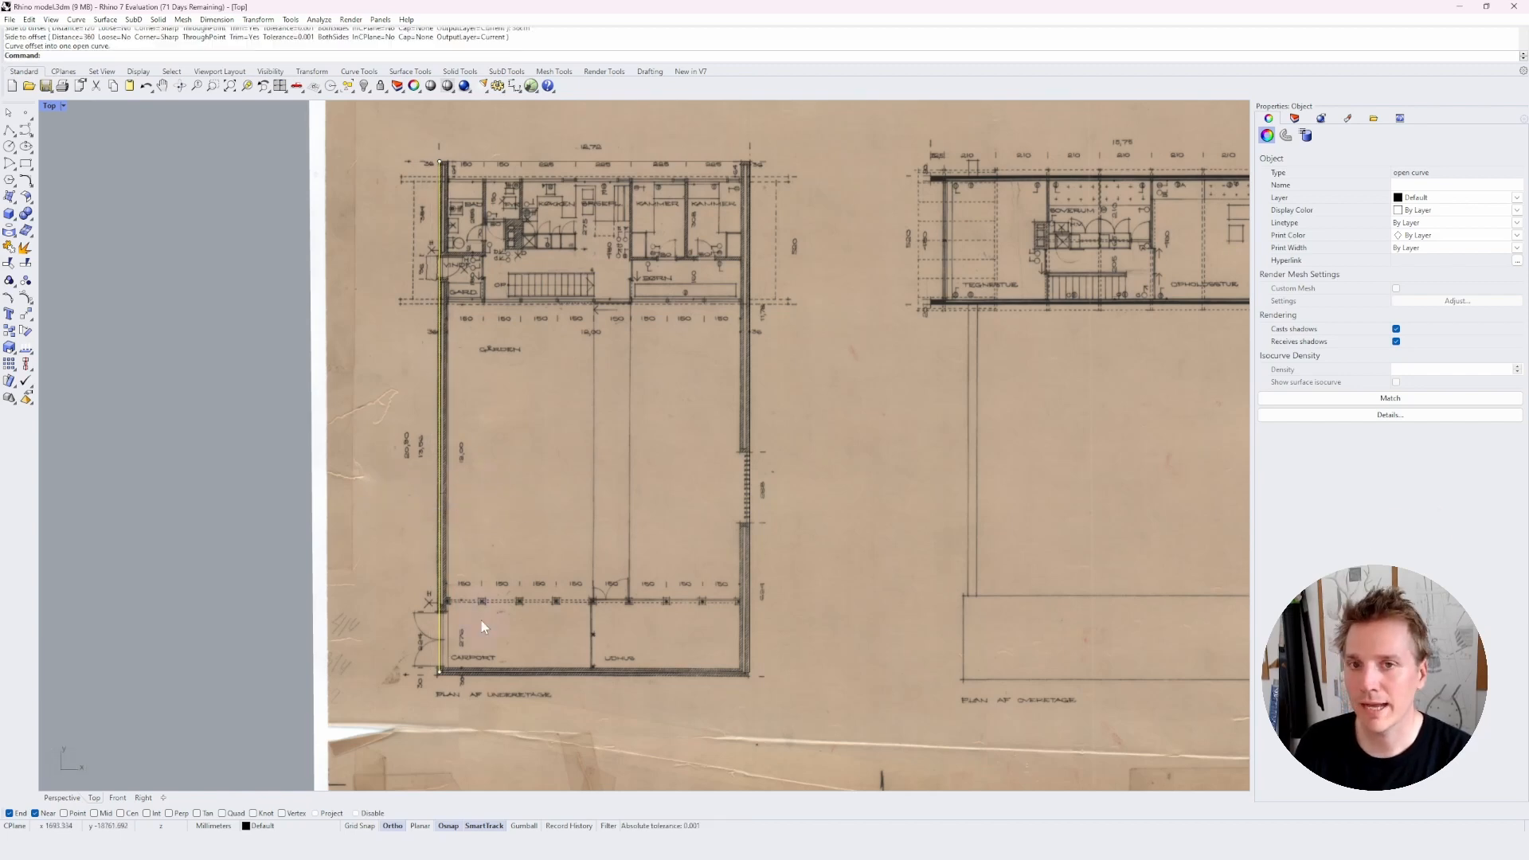
key("Escape")
key("Escape")
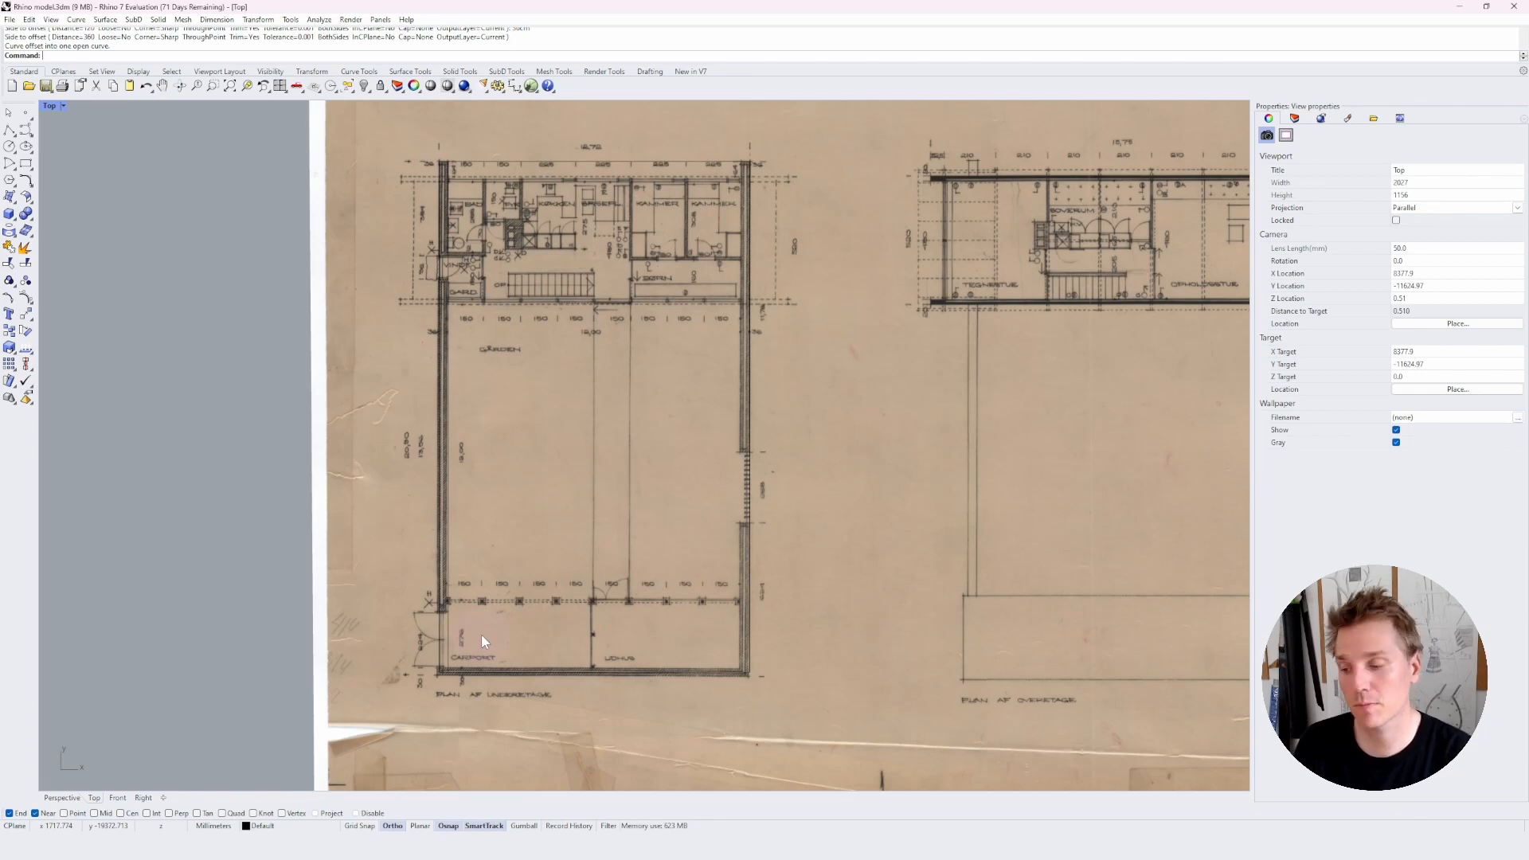
- Offset the lower and right outlines inward by the same 36 cm distance
key("space")
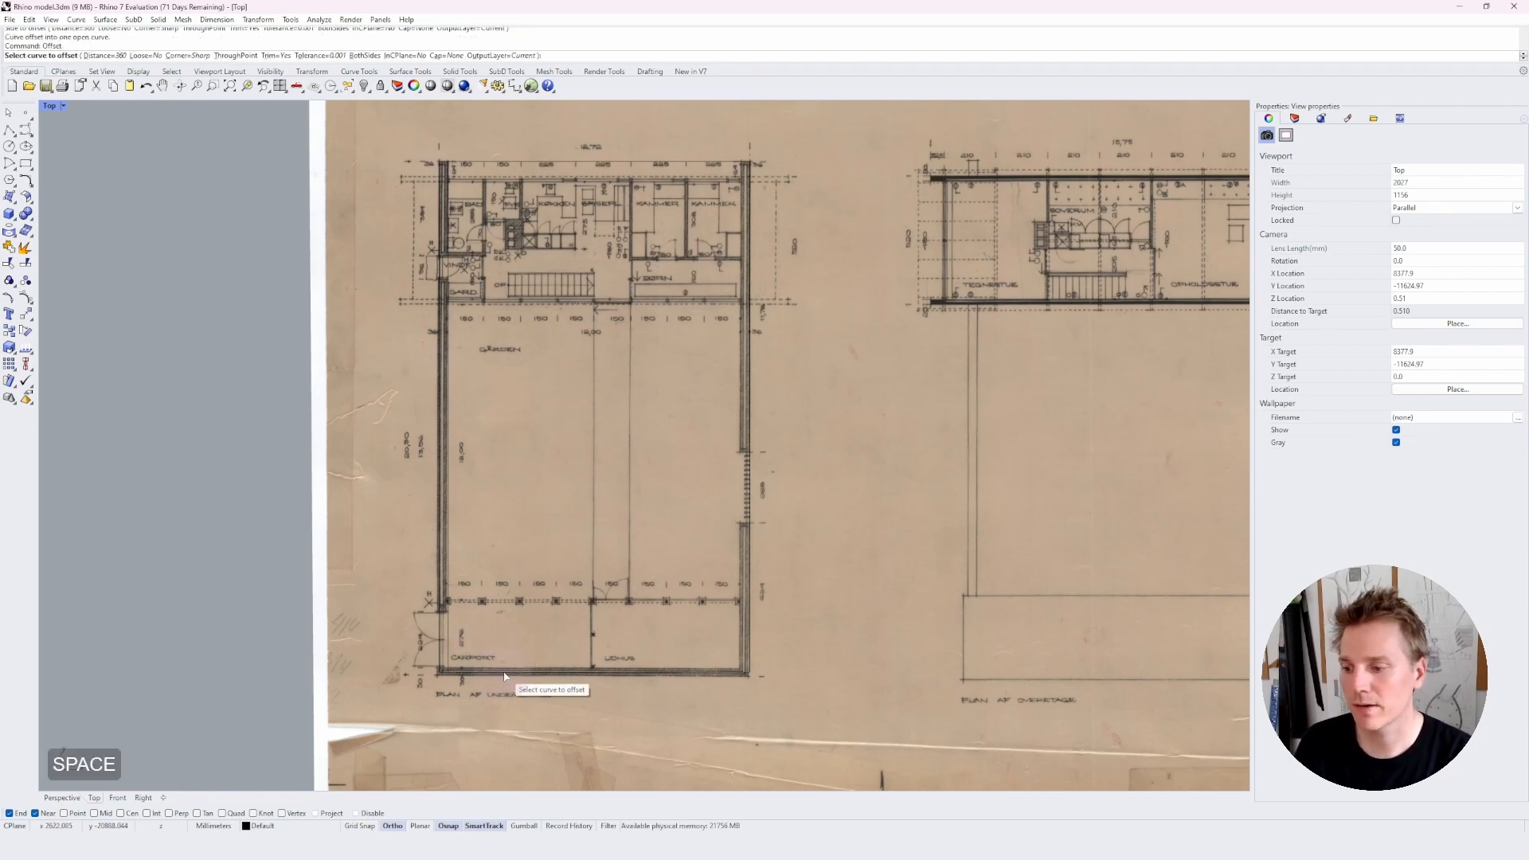
left_click(504, 675)
left_click(515, 645)
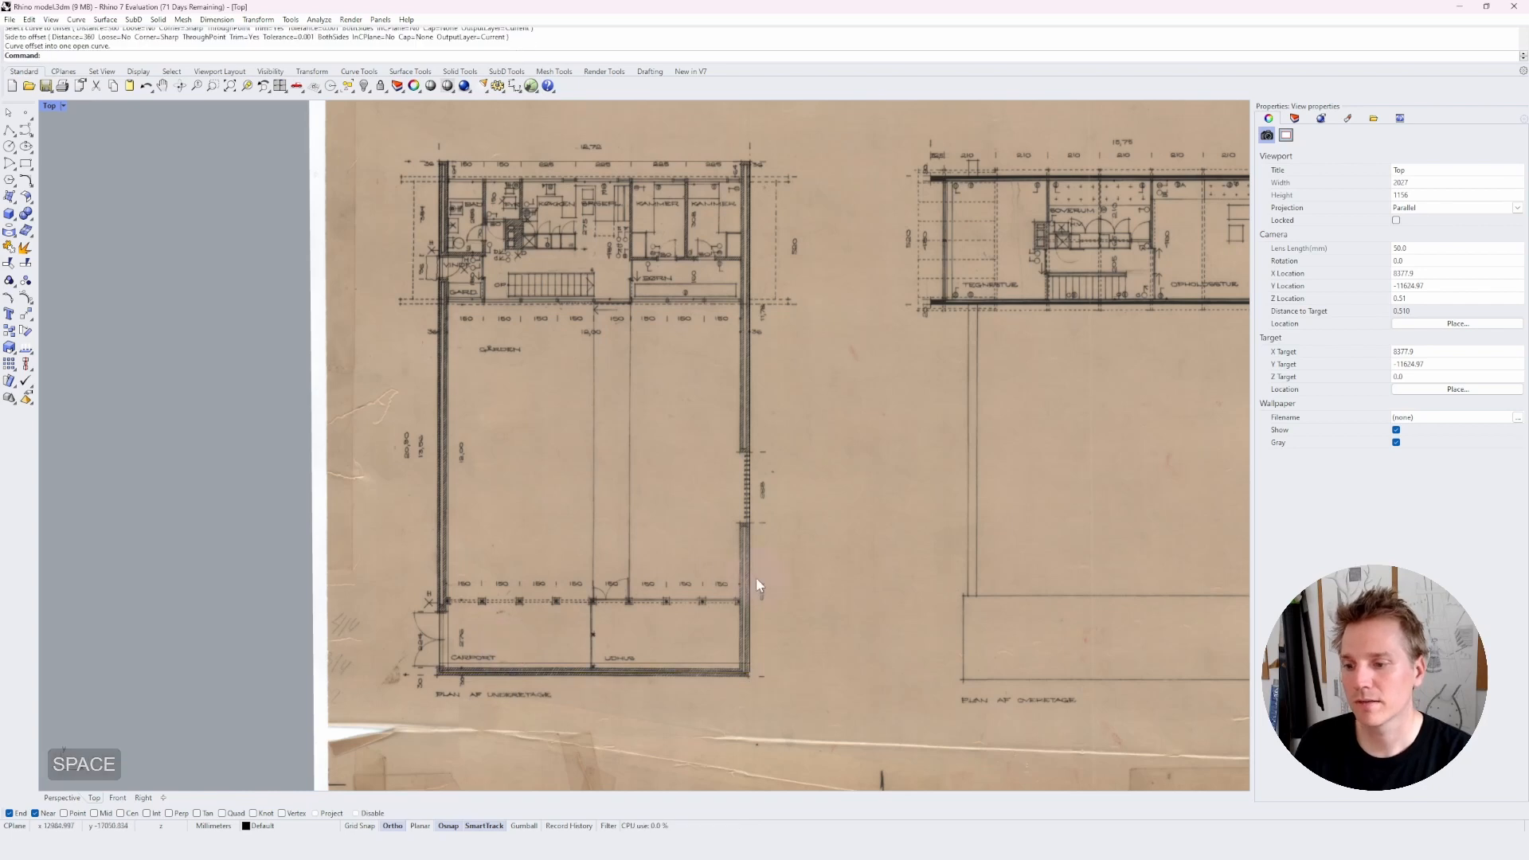
left_click(750, 575)
key("space")
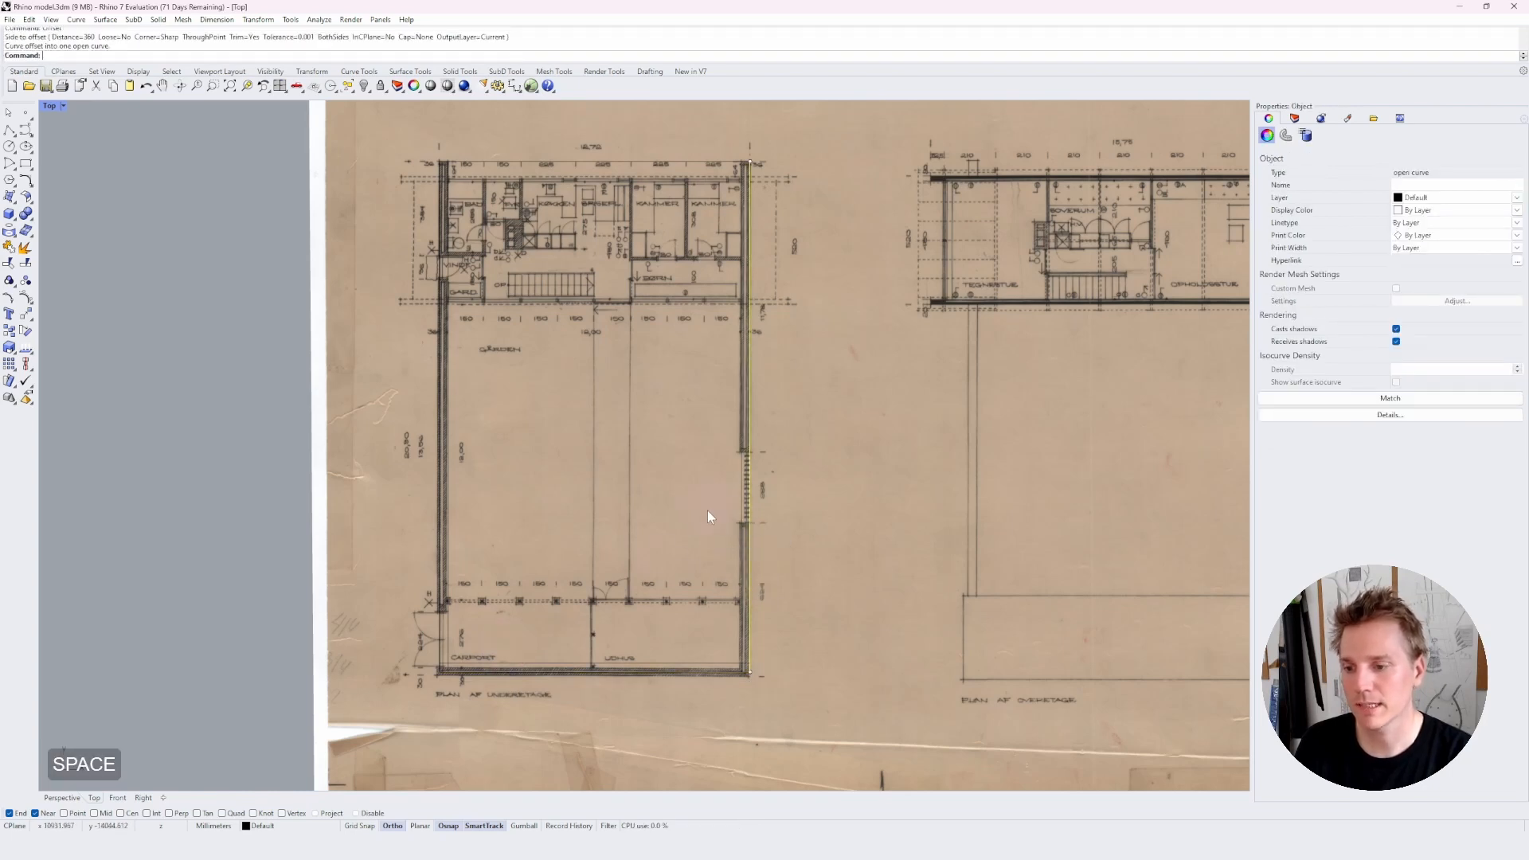
key("Escape")
key("Escape")
- Trim the overlapping ends of the two inner offset lines against each other at the lower-right corner by UDHUS
scroll(686, 653, "up", 5)
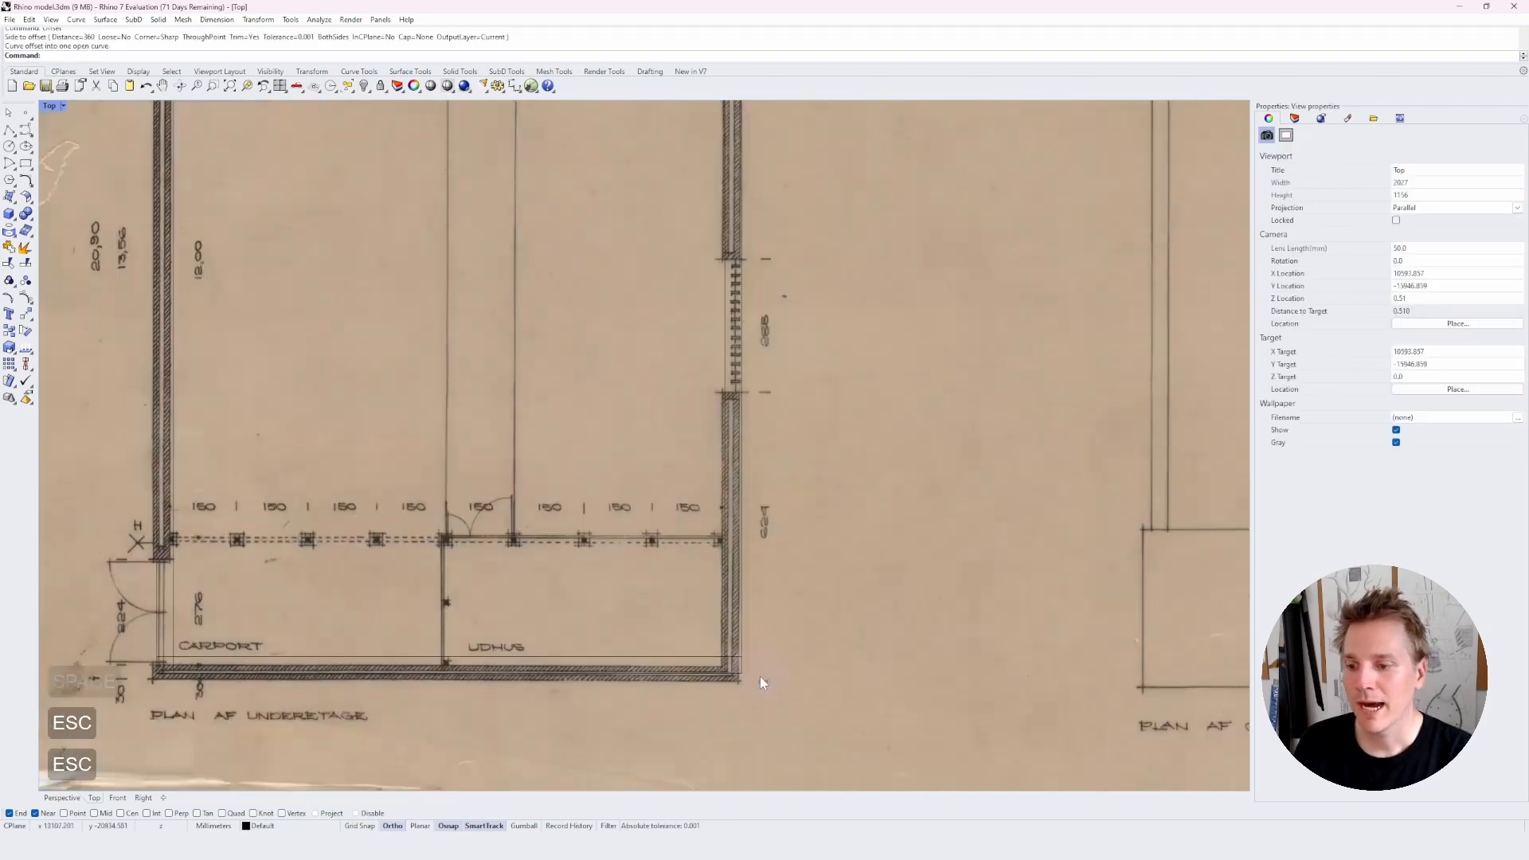
scroll(664, 653, "up", 3)
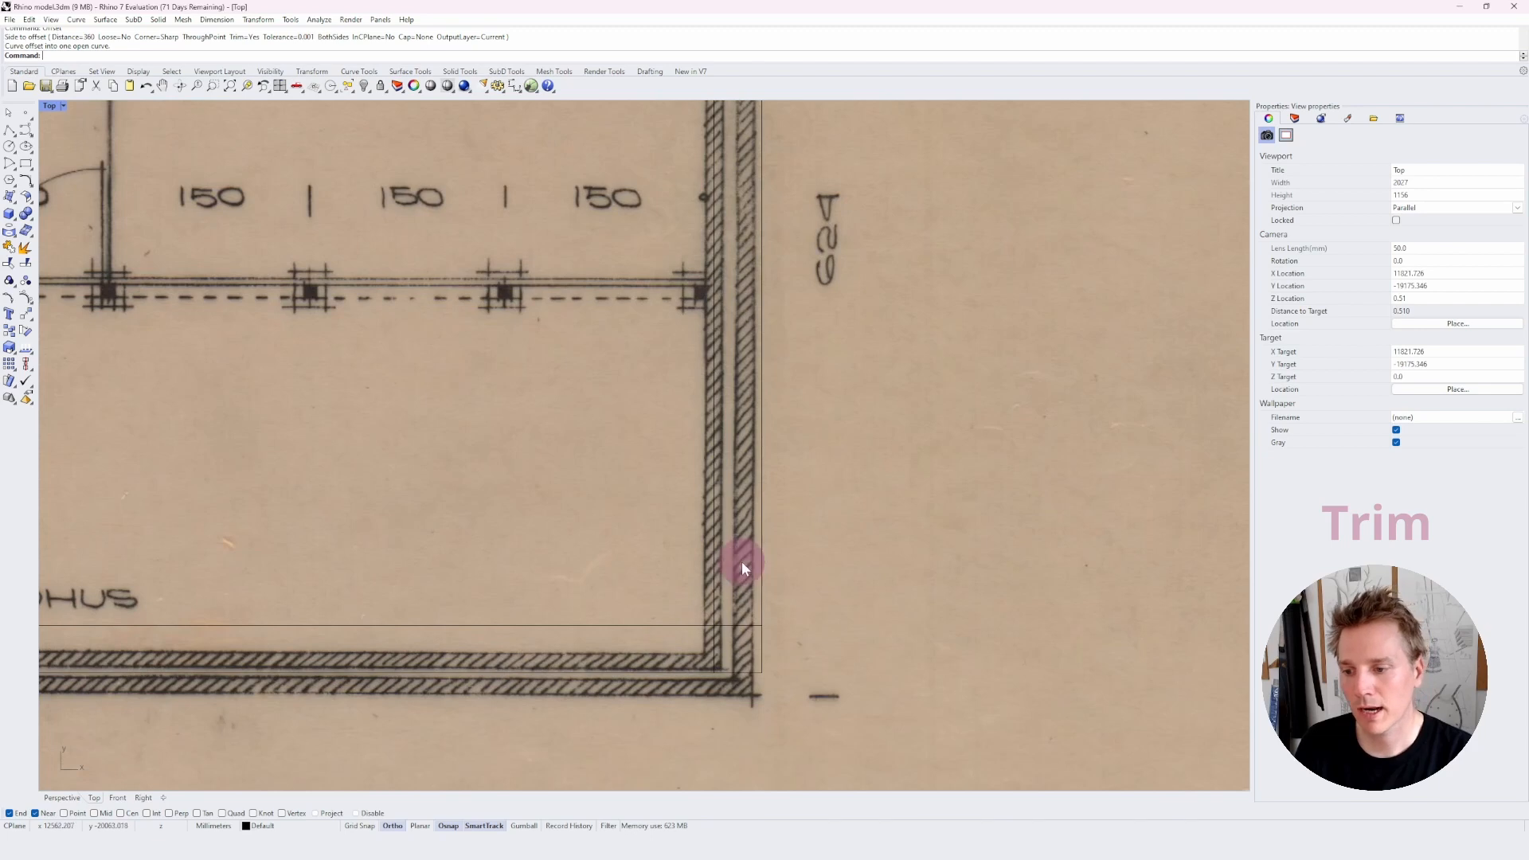
left_click_drag(640, 626, 623, 647)
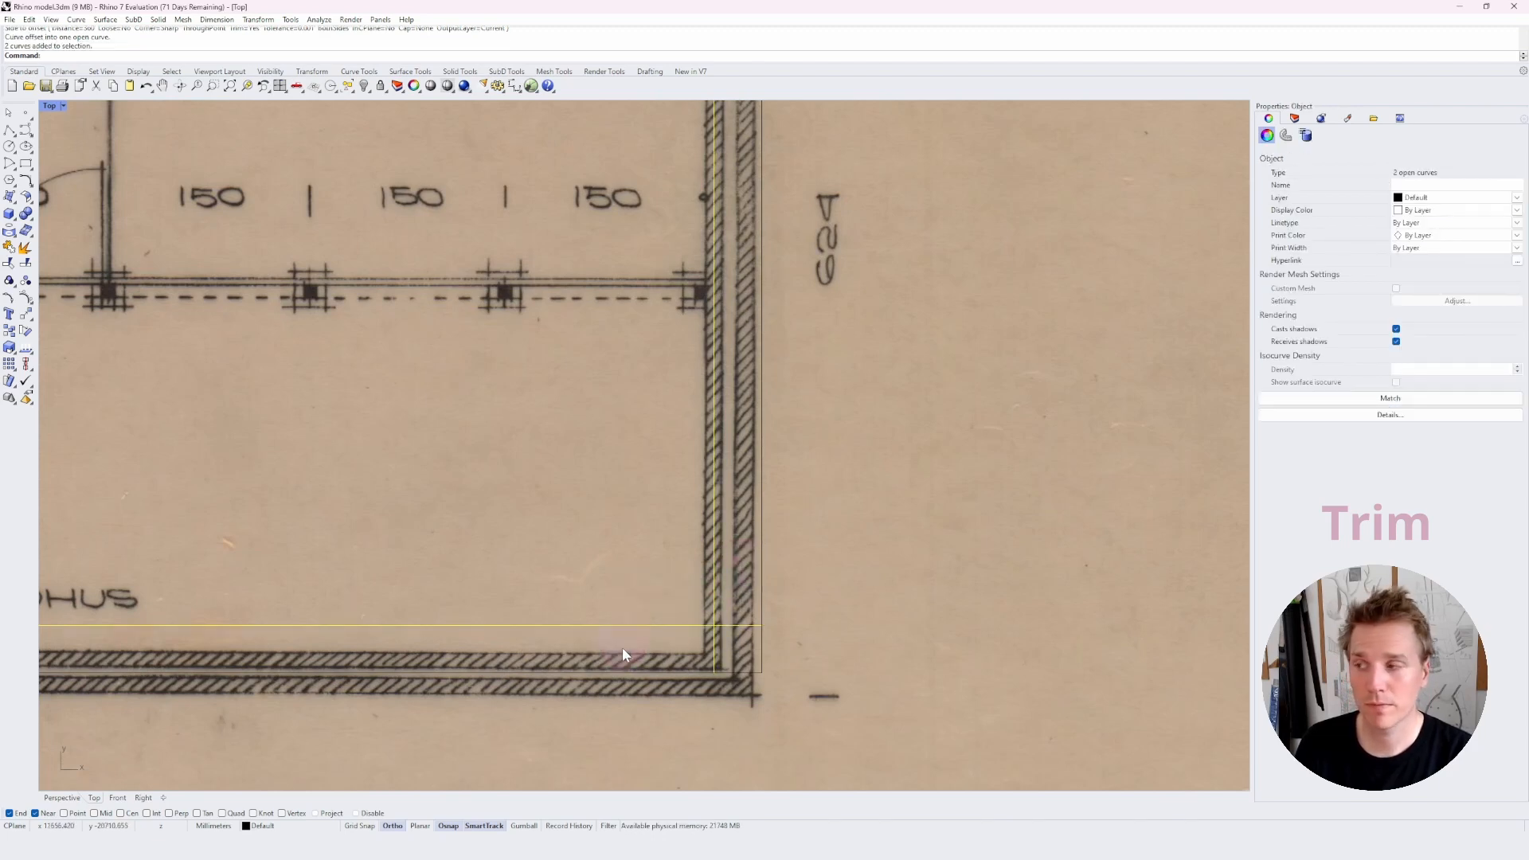
type("Trim")
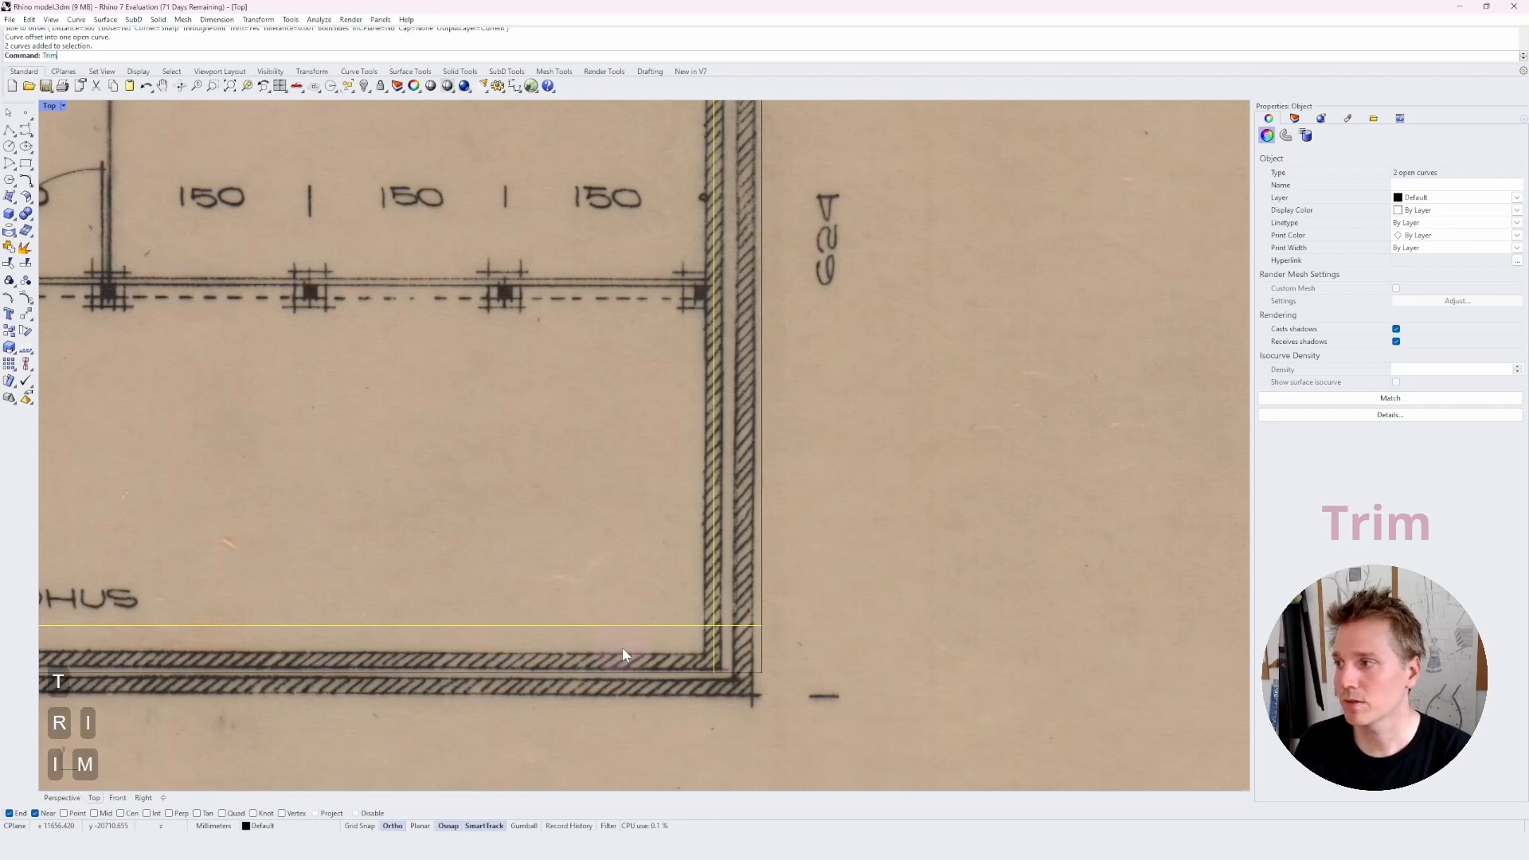
key("Return")
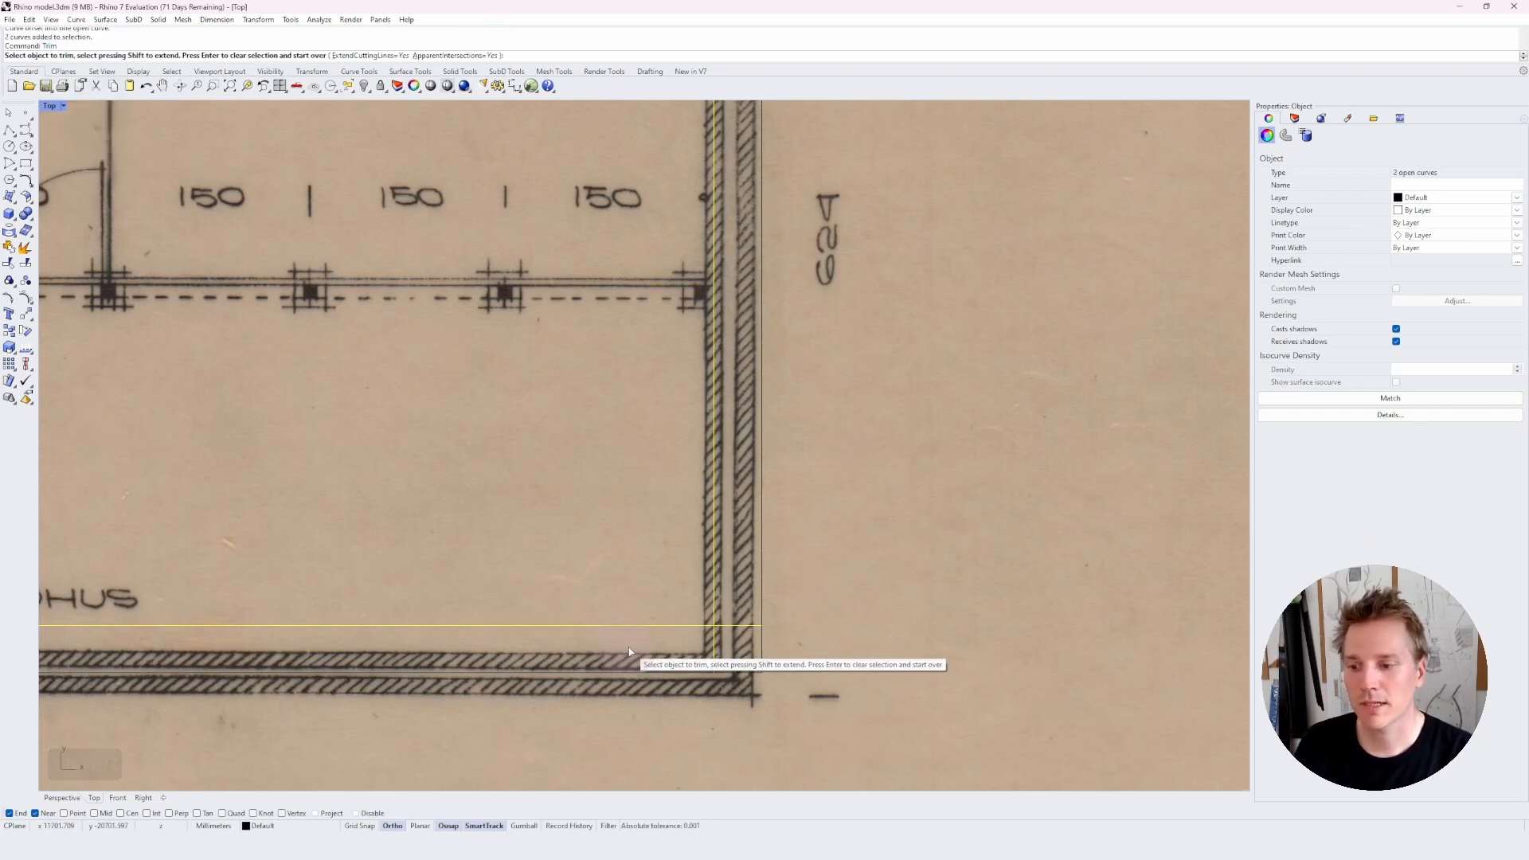
left_click(729, 629)
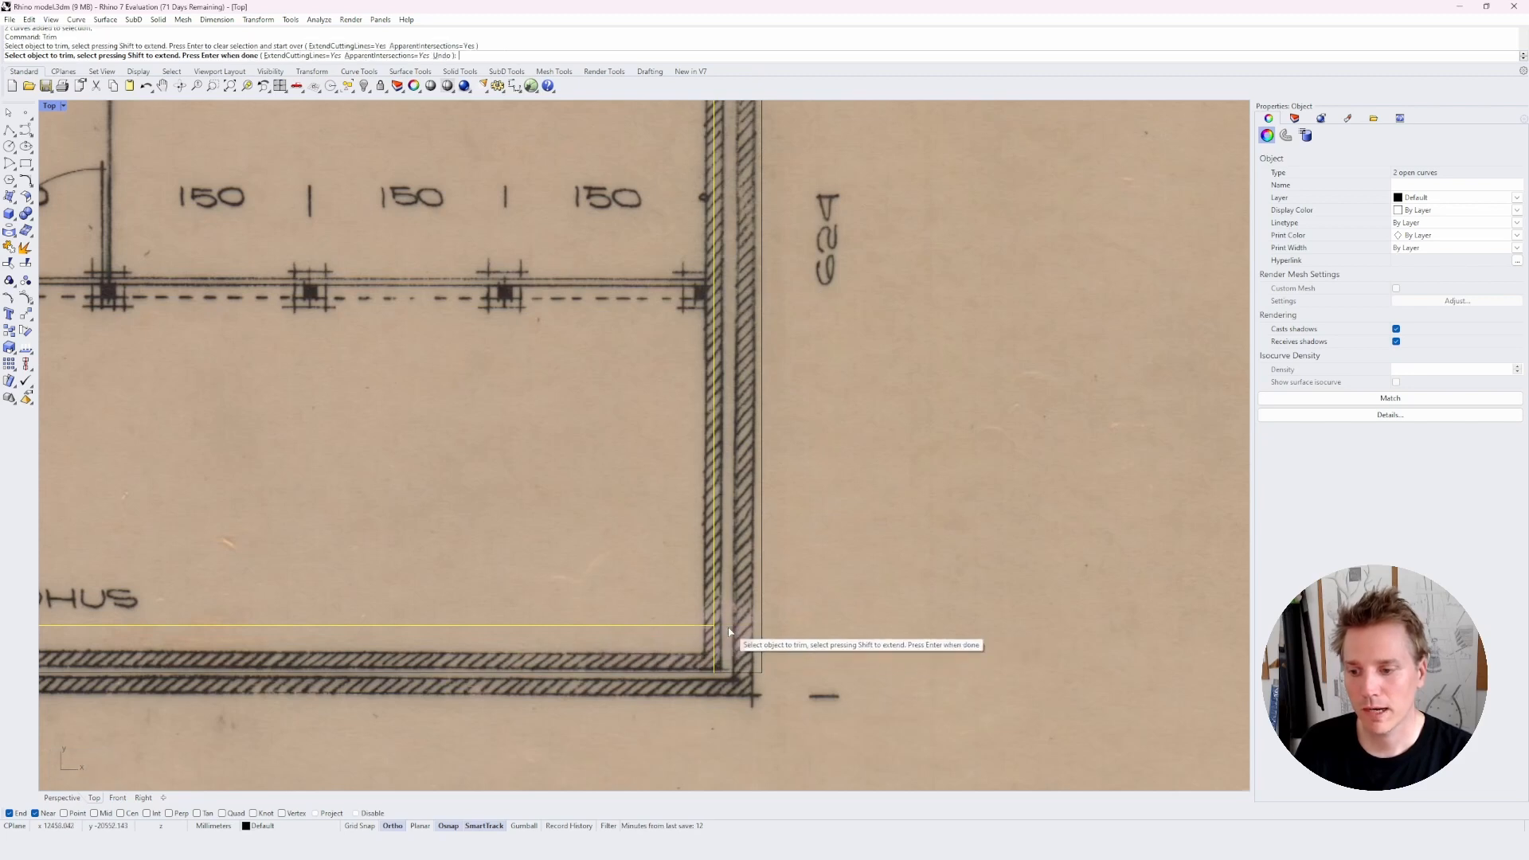
left_click(714, 643)
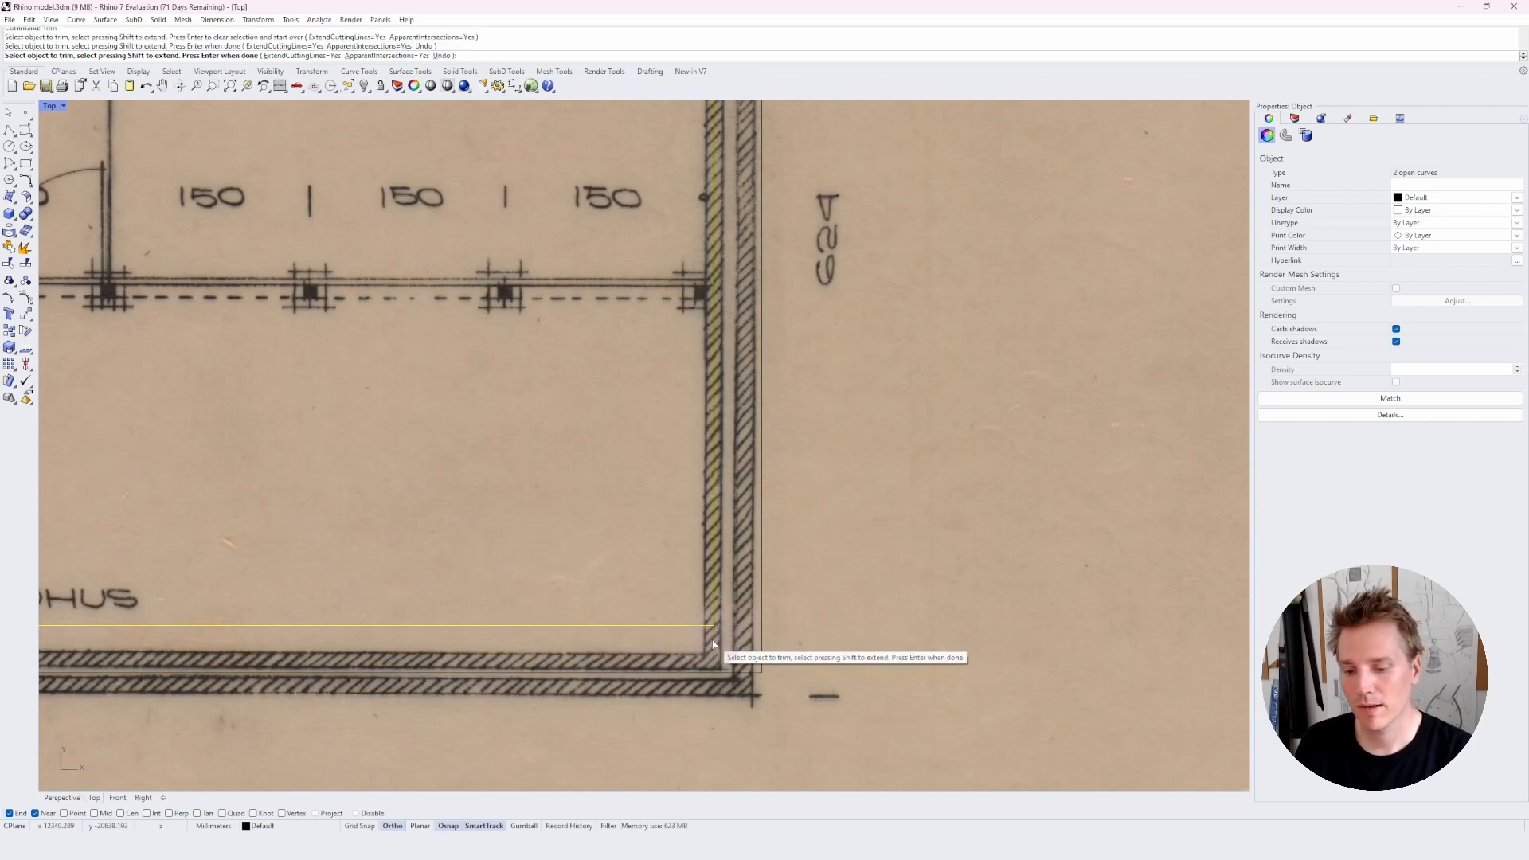
- Trim the overlapping ends of the two inner offset lines against each other at the lower-left corner by CARPORT
key("Return")
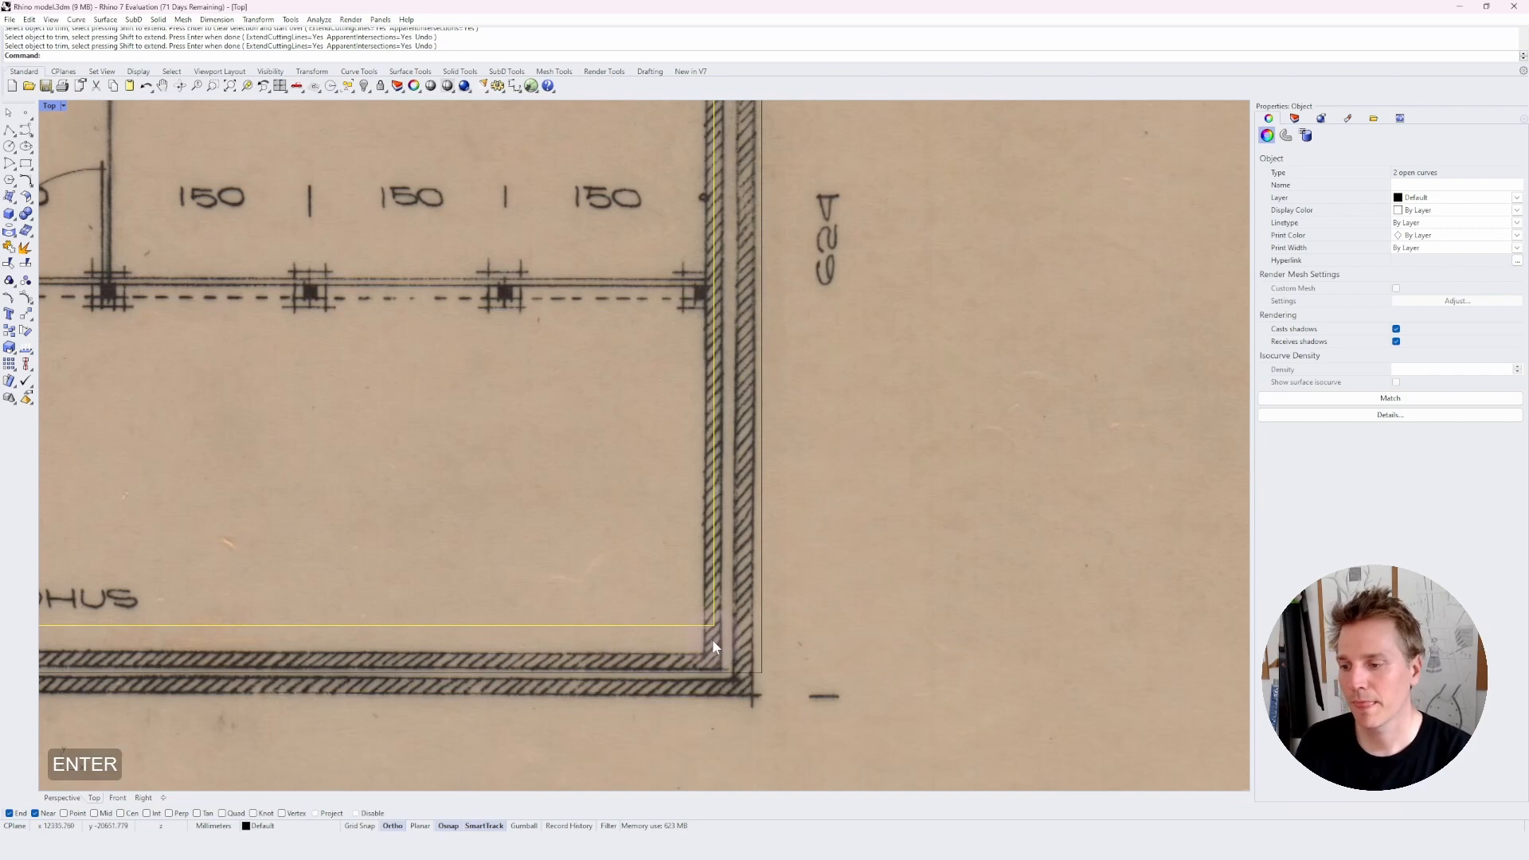
scroll(713, 638, "down", 5)
scroll(255, 633, "up", 5)
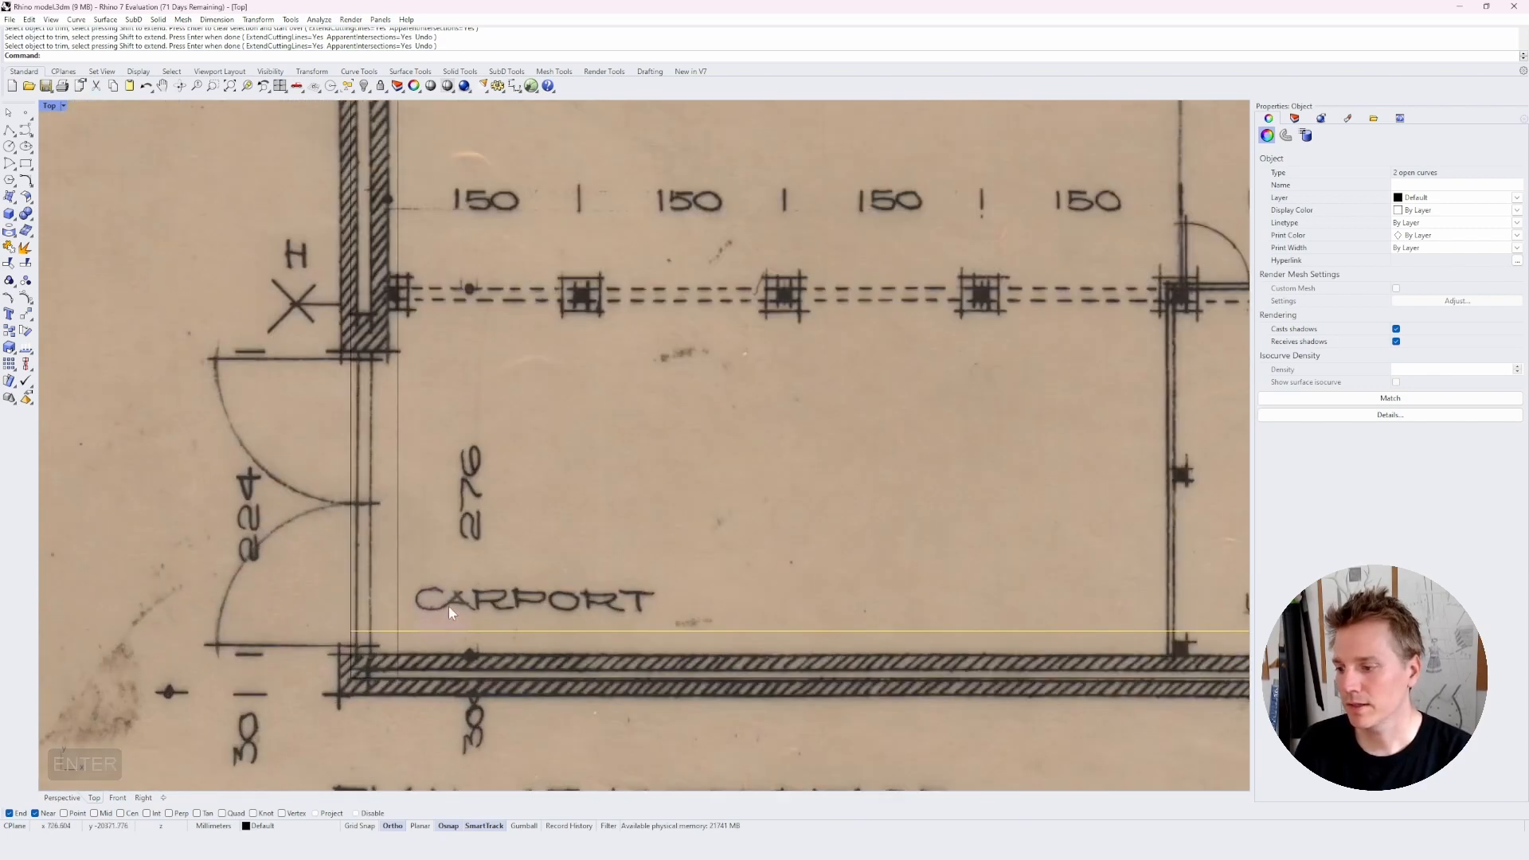
left_click(459, 573)
left_click_drag(455, 577, 363, 662)
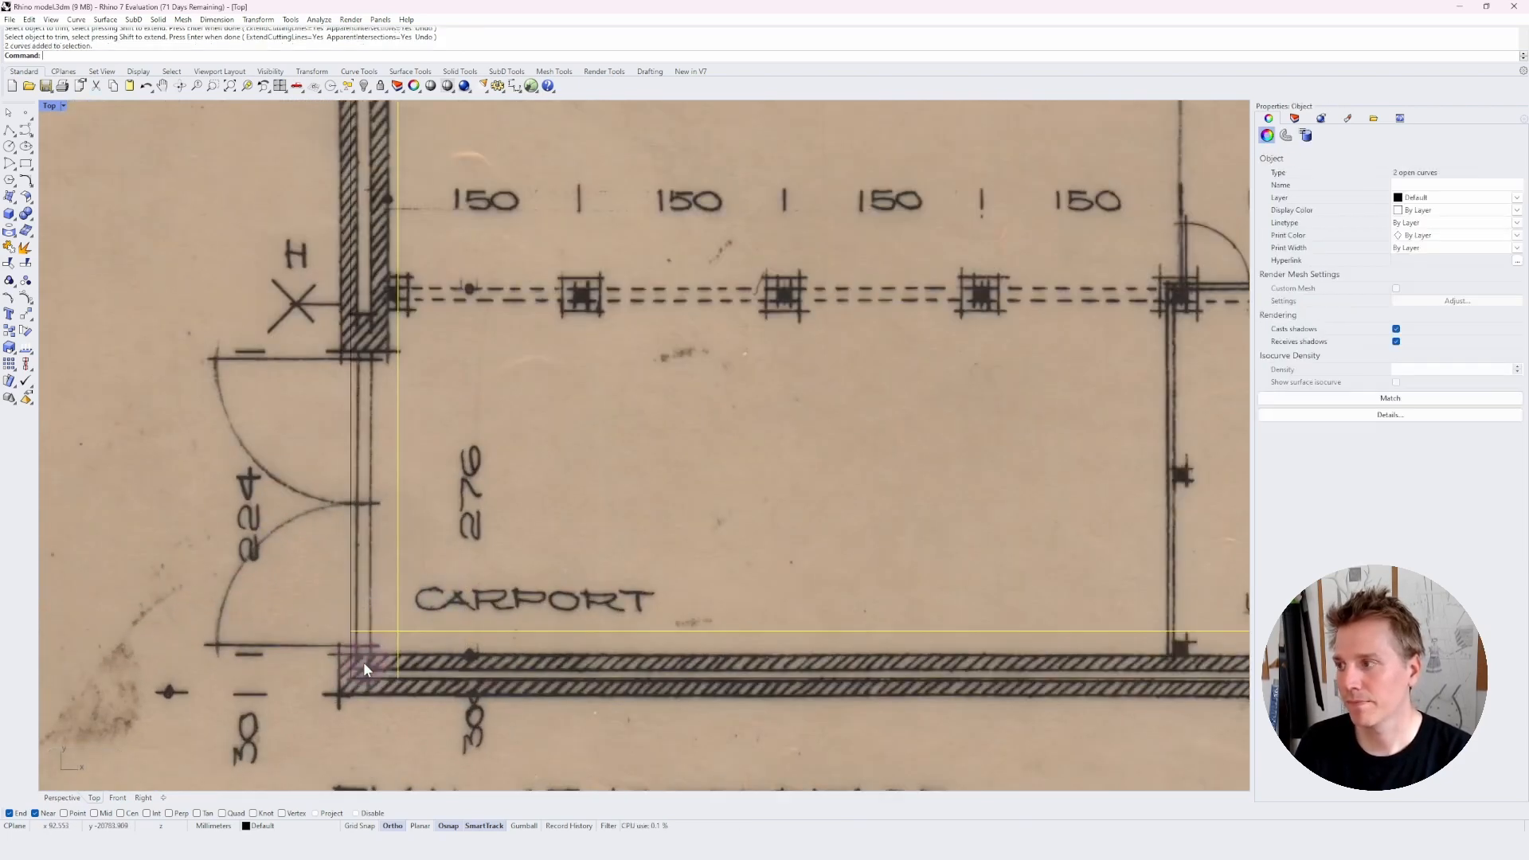
type("trim")
key("Return")
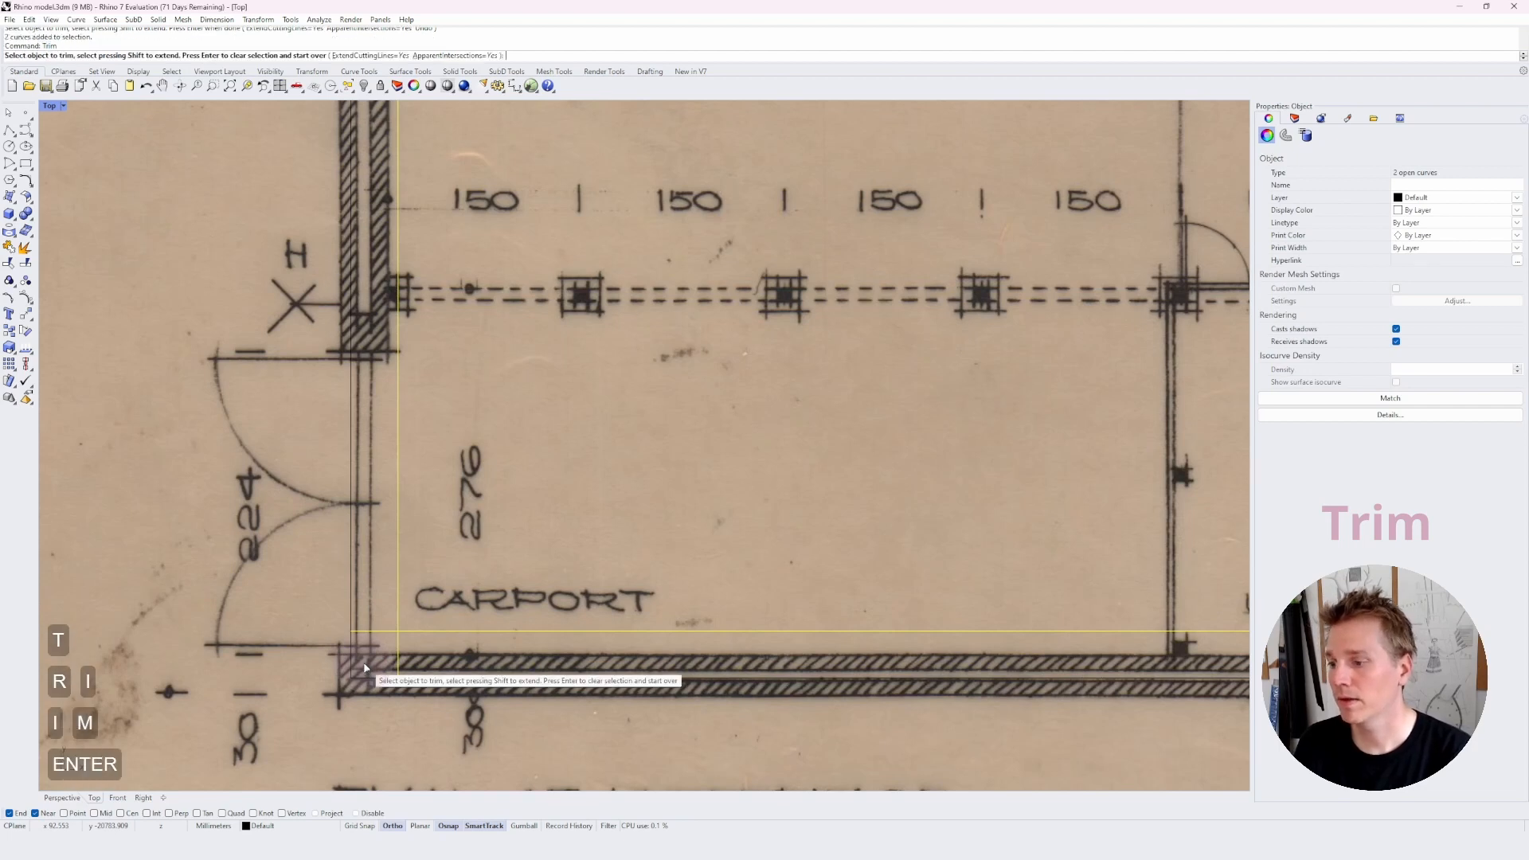
left_click(376, 631)
left_click(399, 647)
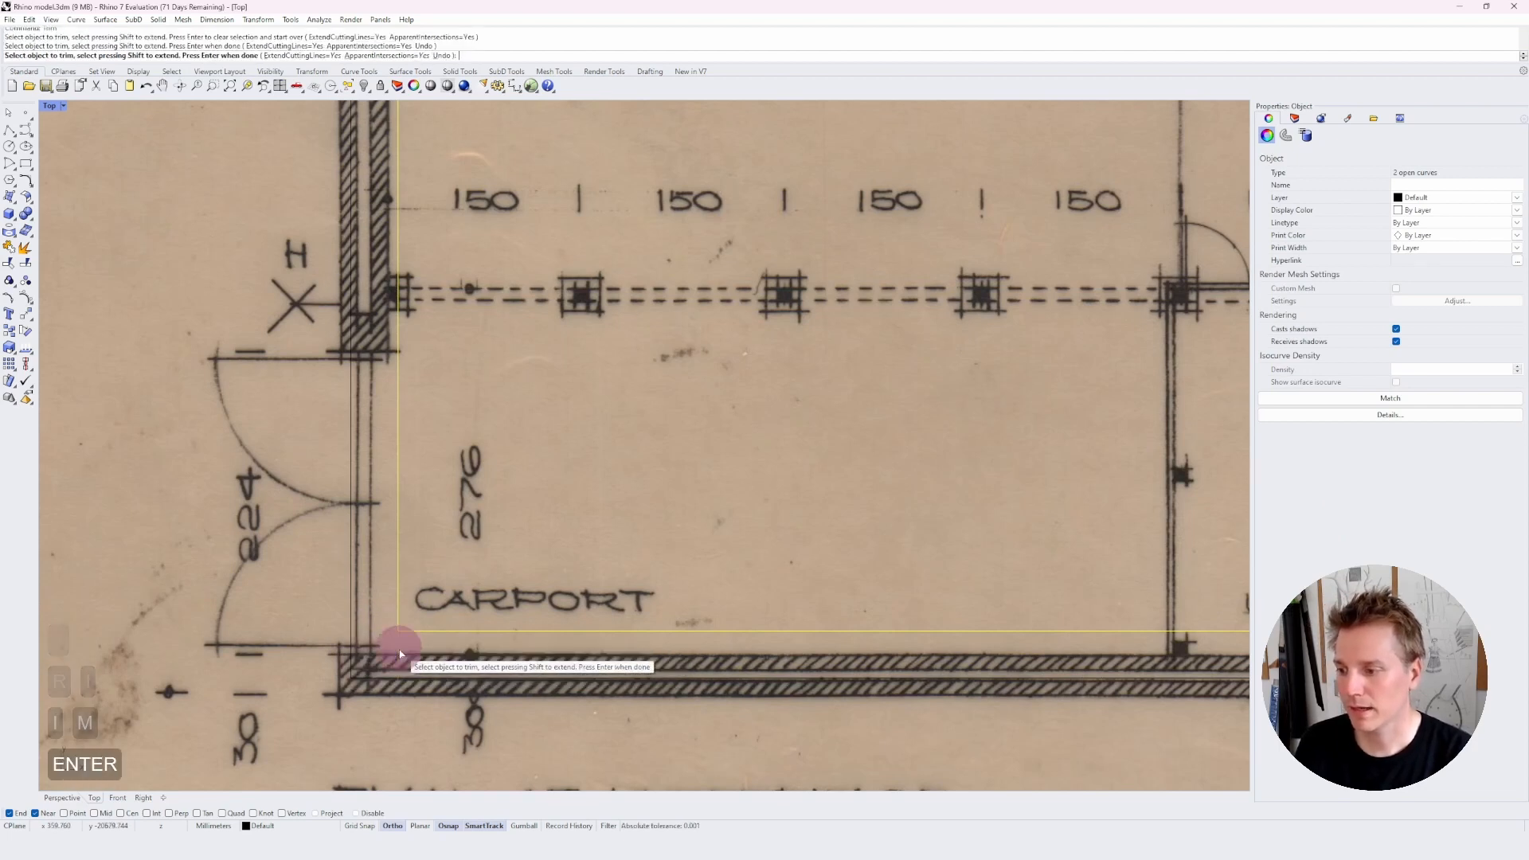
key("space")
- Trim away the upper horizontal line between the left and right walls, keeping only the short caps on the wall ends
scroll(377, 624, "down", 15)
scroll(481, 146, "up", 10)
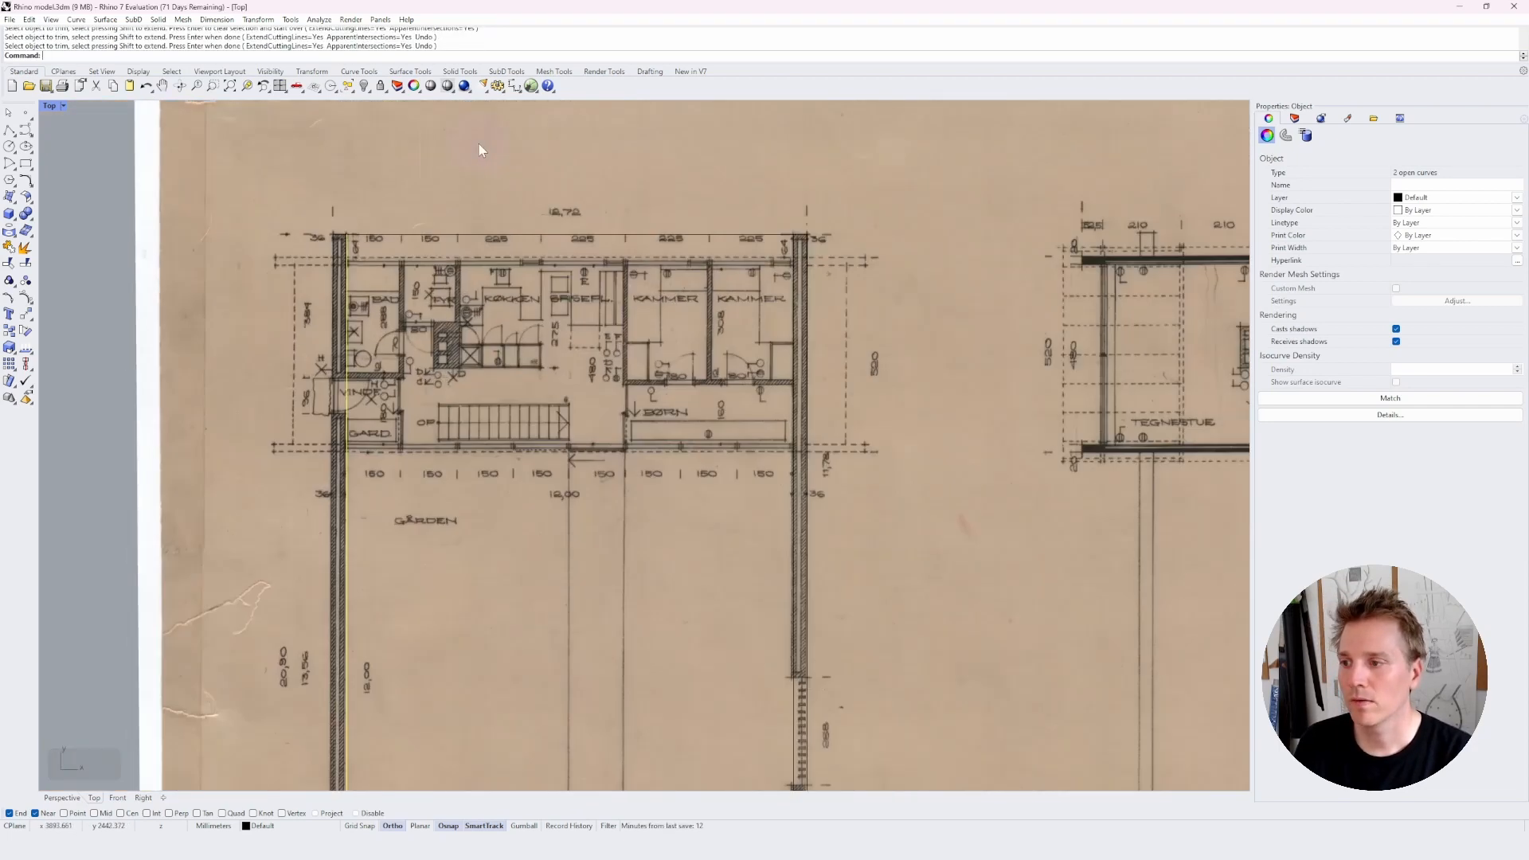
left_click(579, 292)
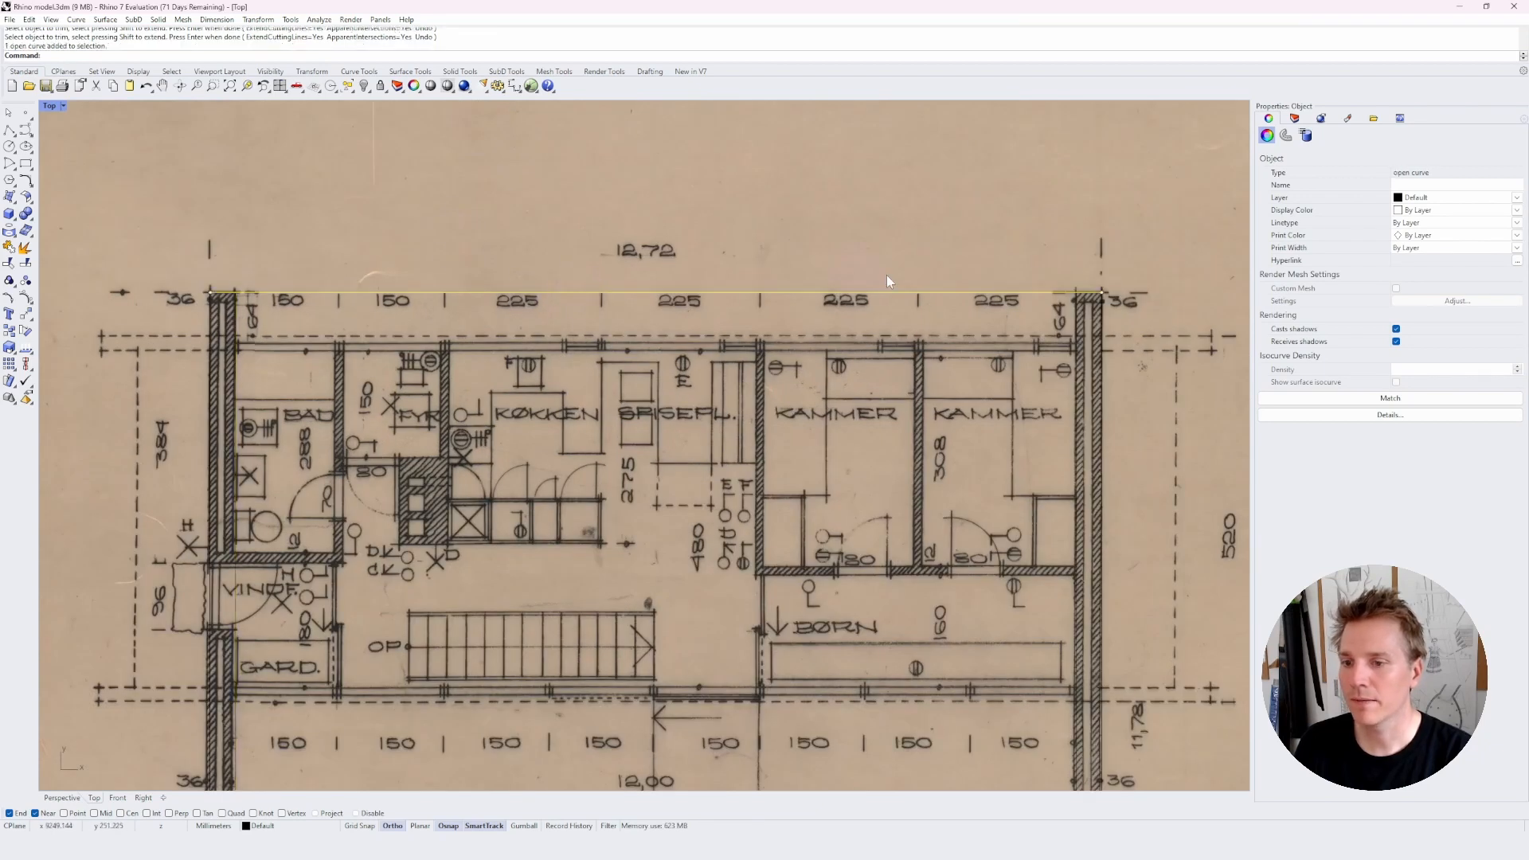
left_click_drag(1177, 210, 161, 371)
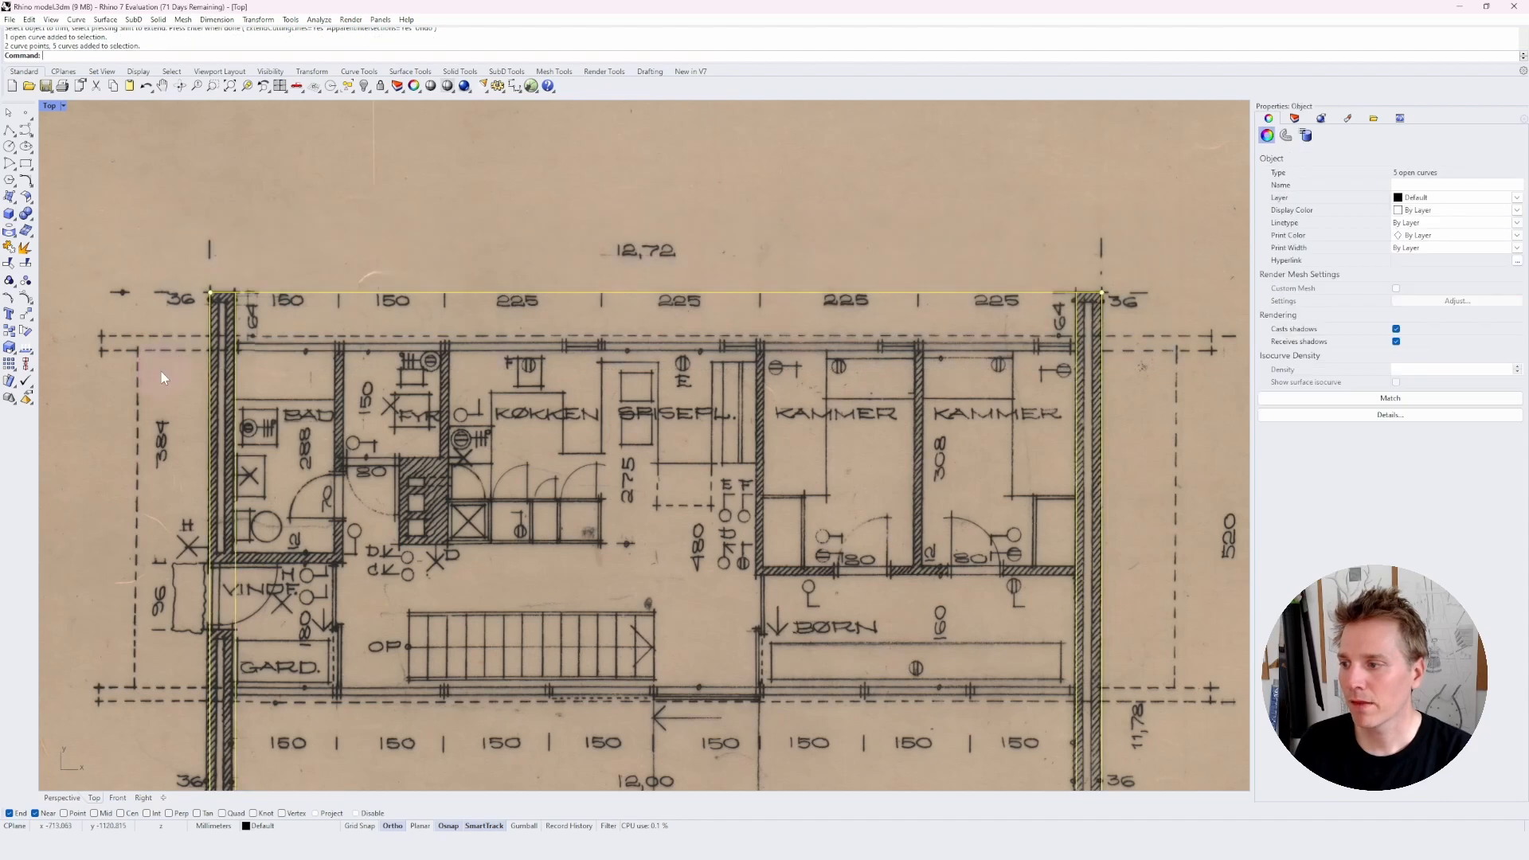
type("trim")
key("Return")
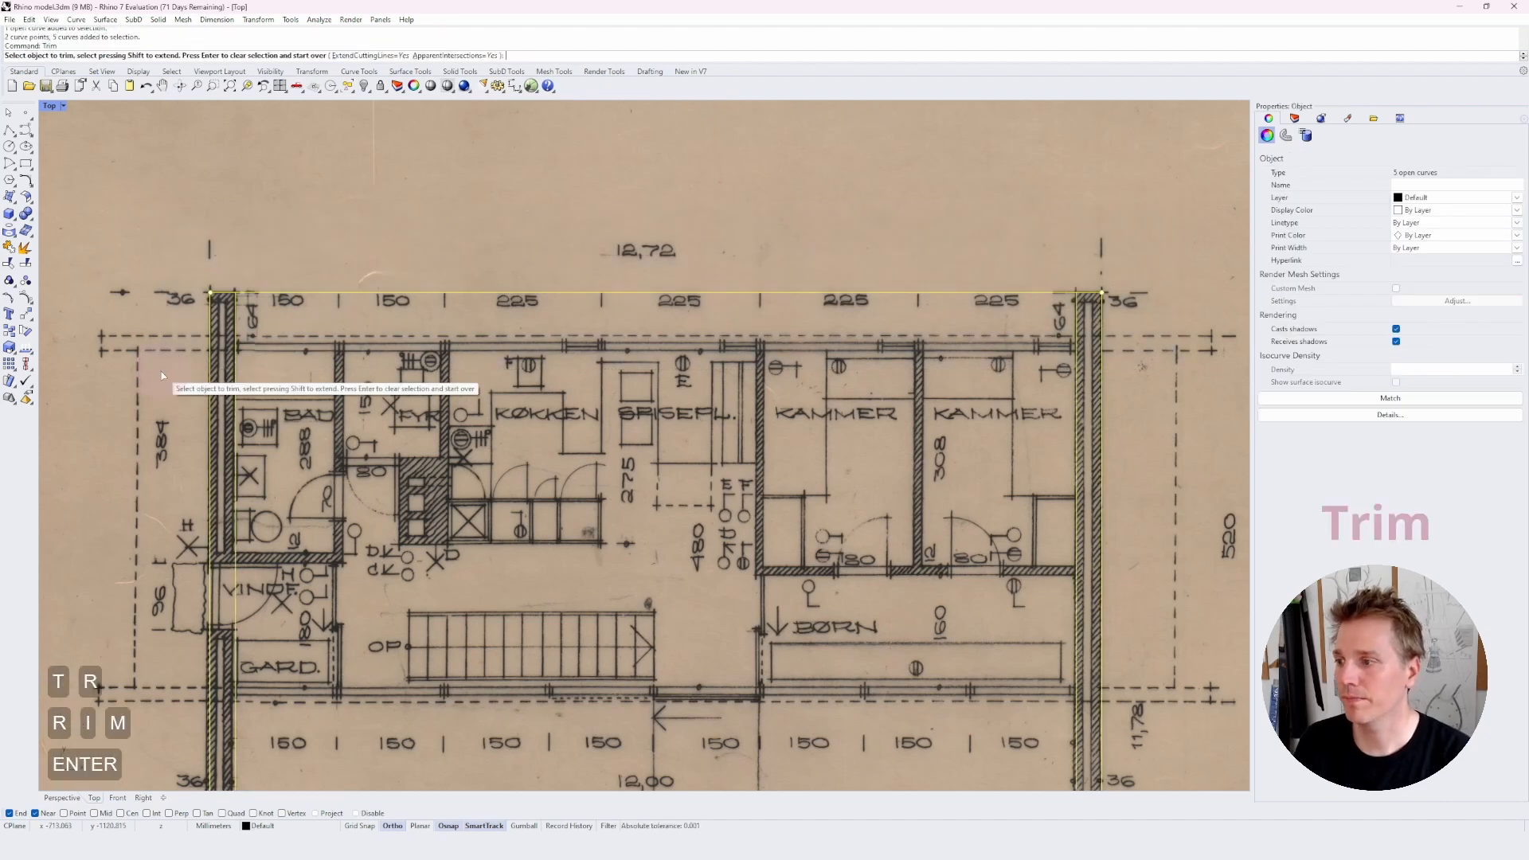
left_click(378, 293)
scroll(511, 308, "down", 5)
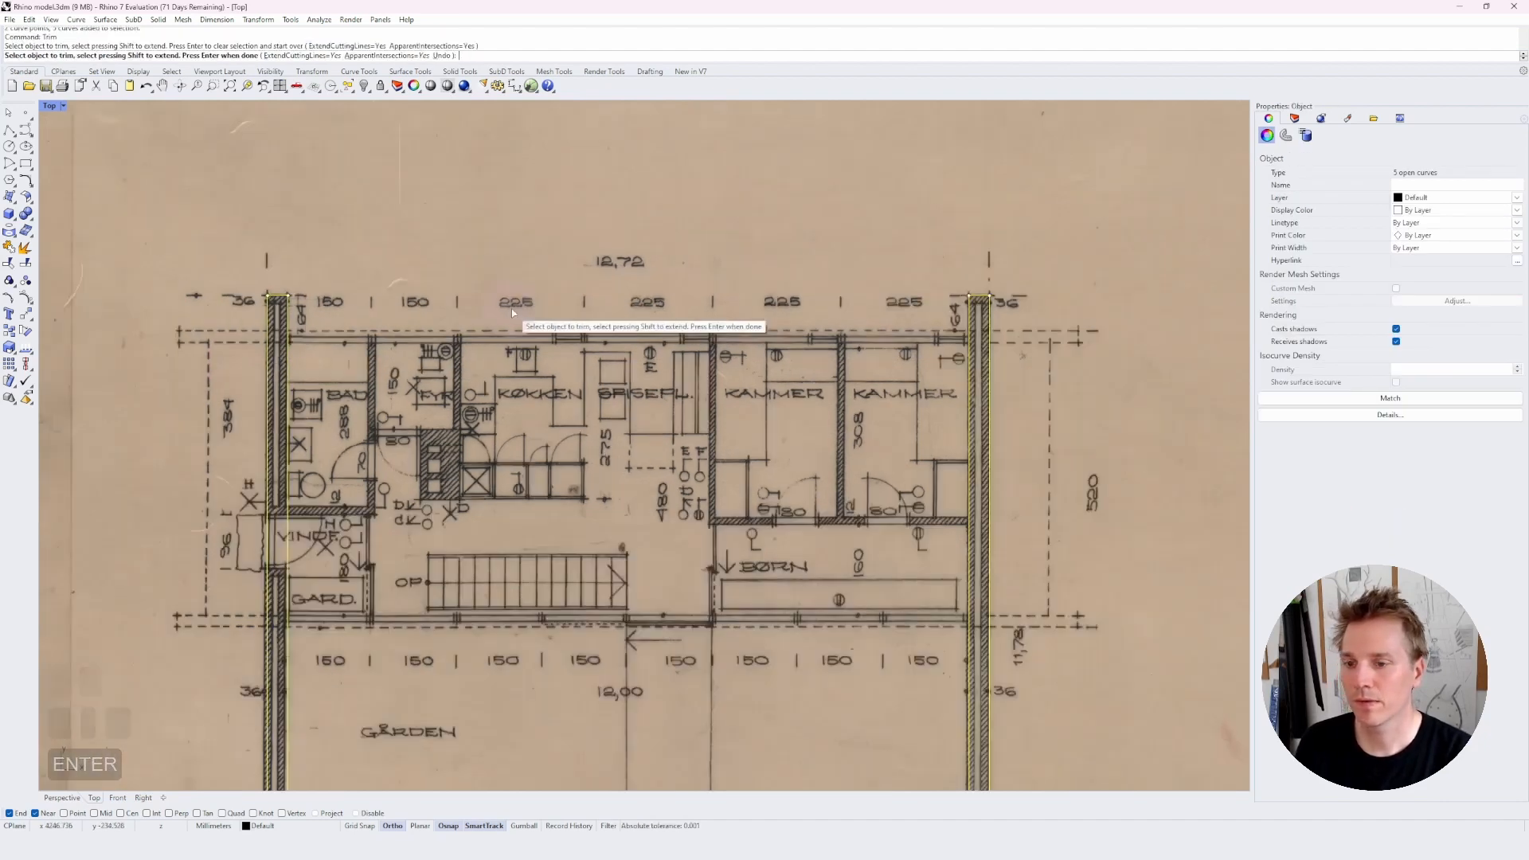
key("Escape")
key("Escape")
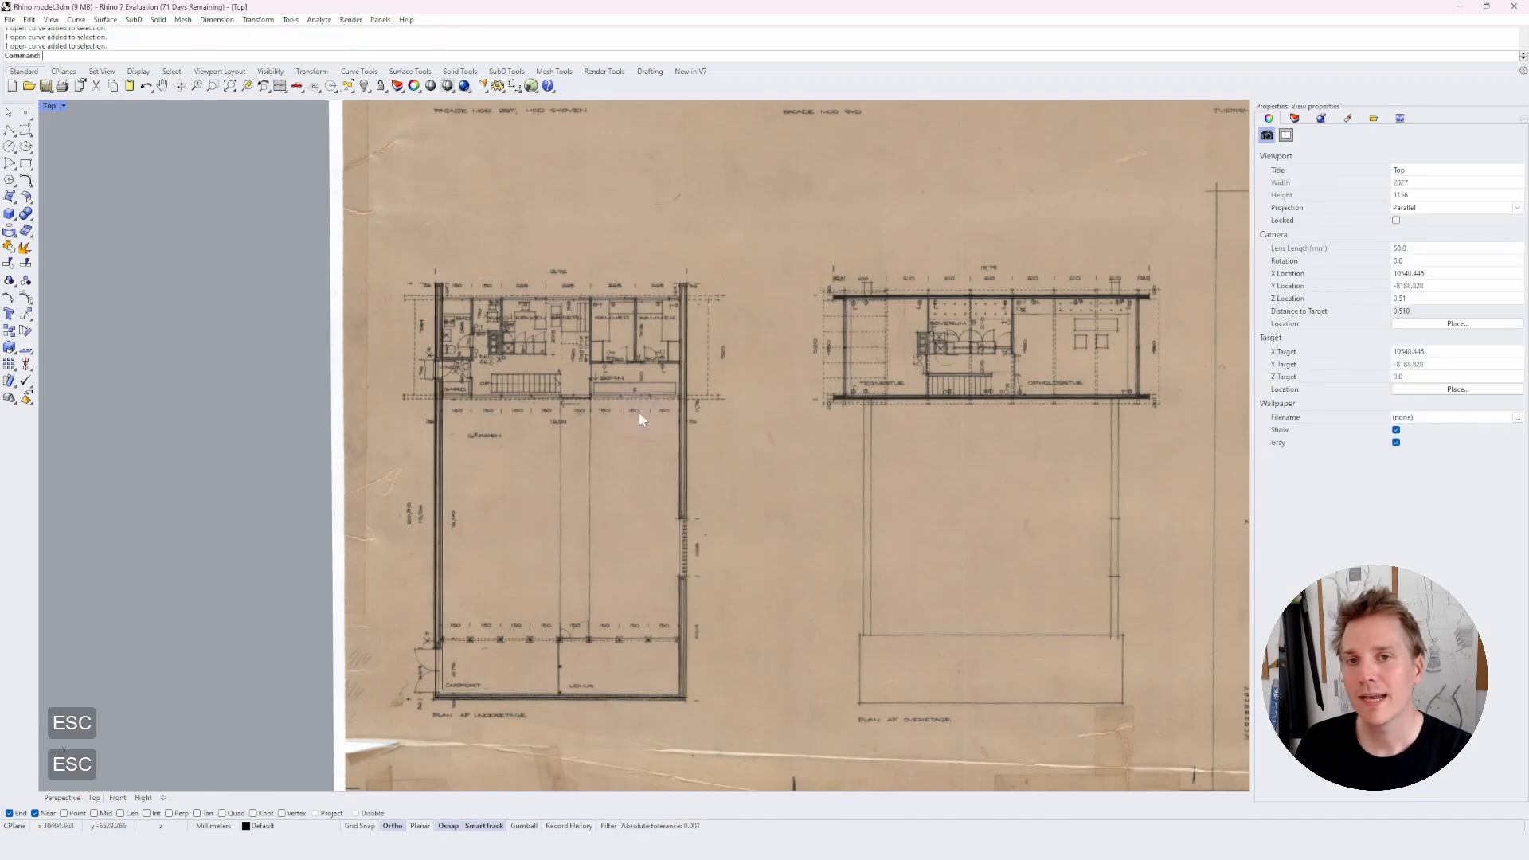
- Join all the outer wall lines of the ground floor plan into one closed curve and check its selection
left_click(690, 375)
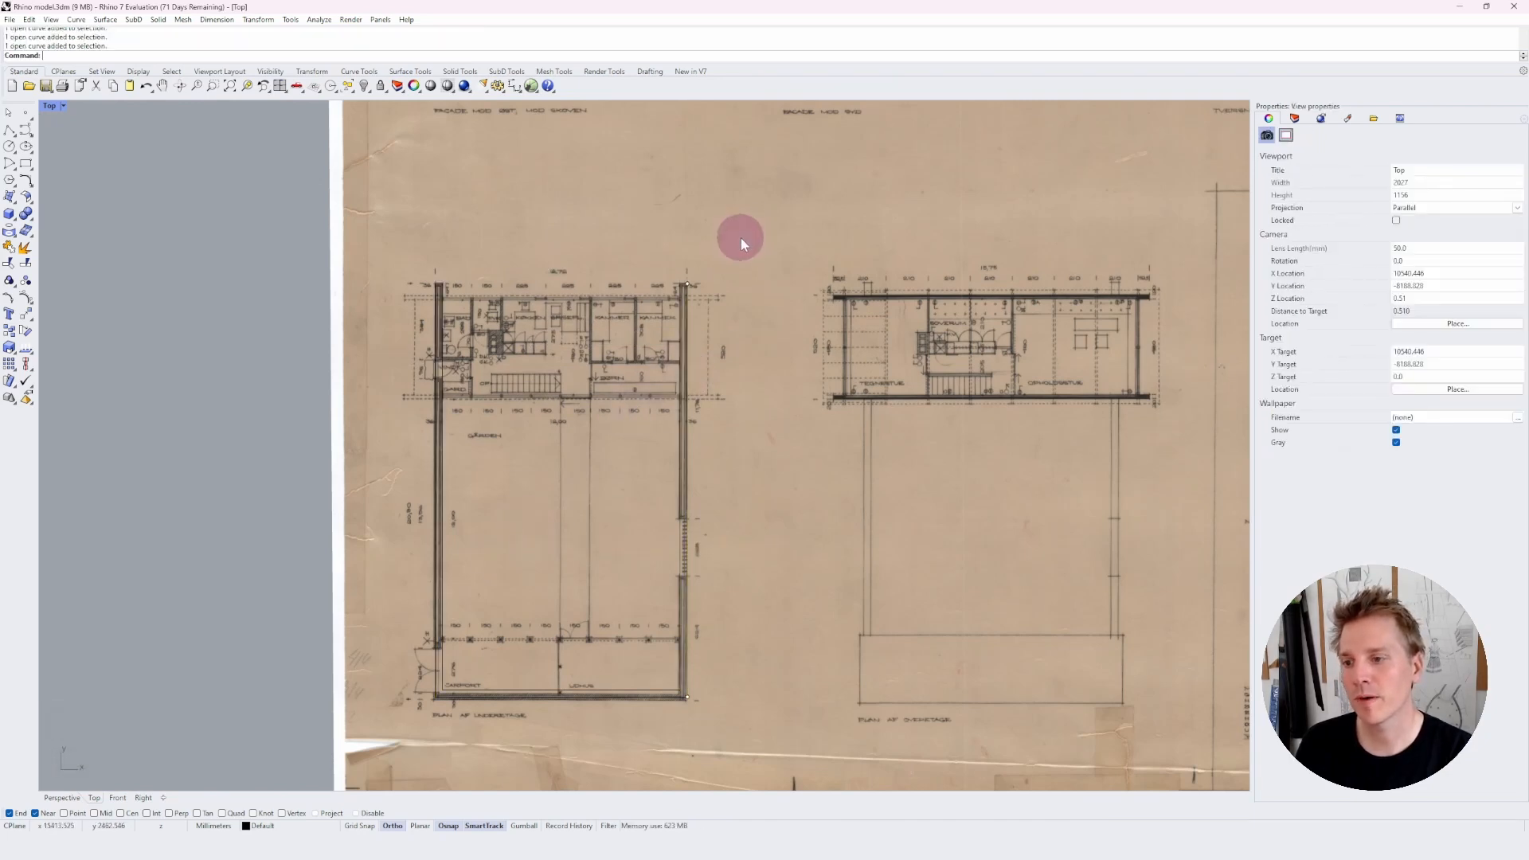
left_click_drag(740, 237, 387, 723)
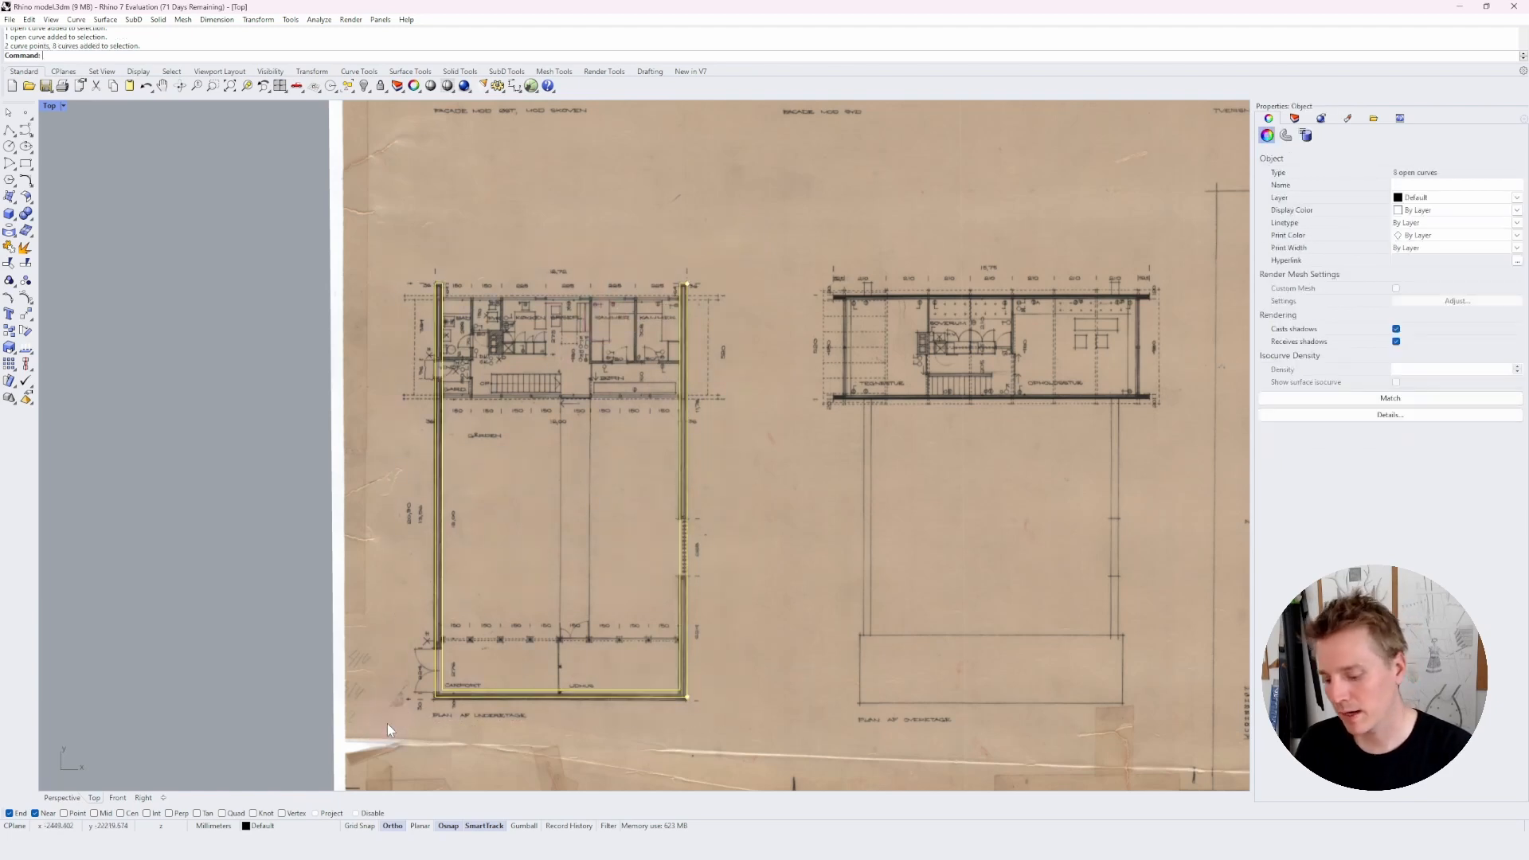
type("join")
key("Return")
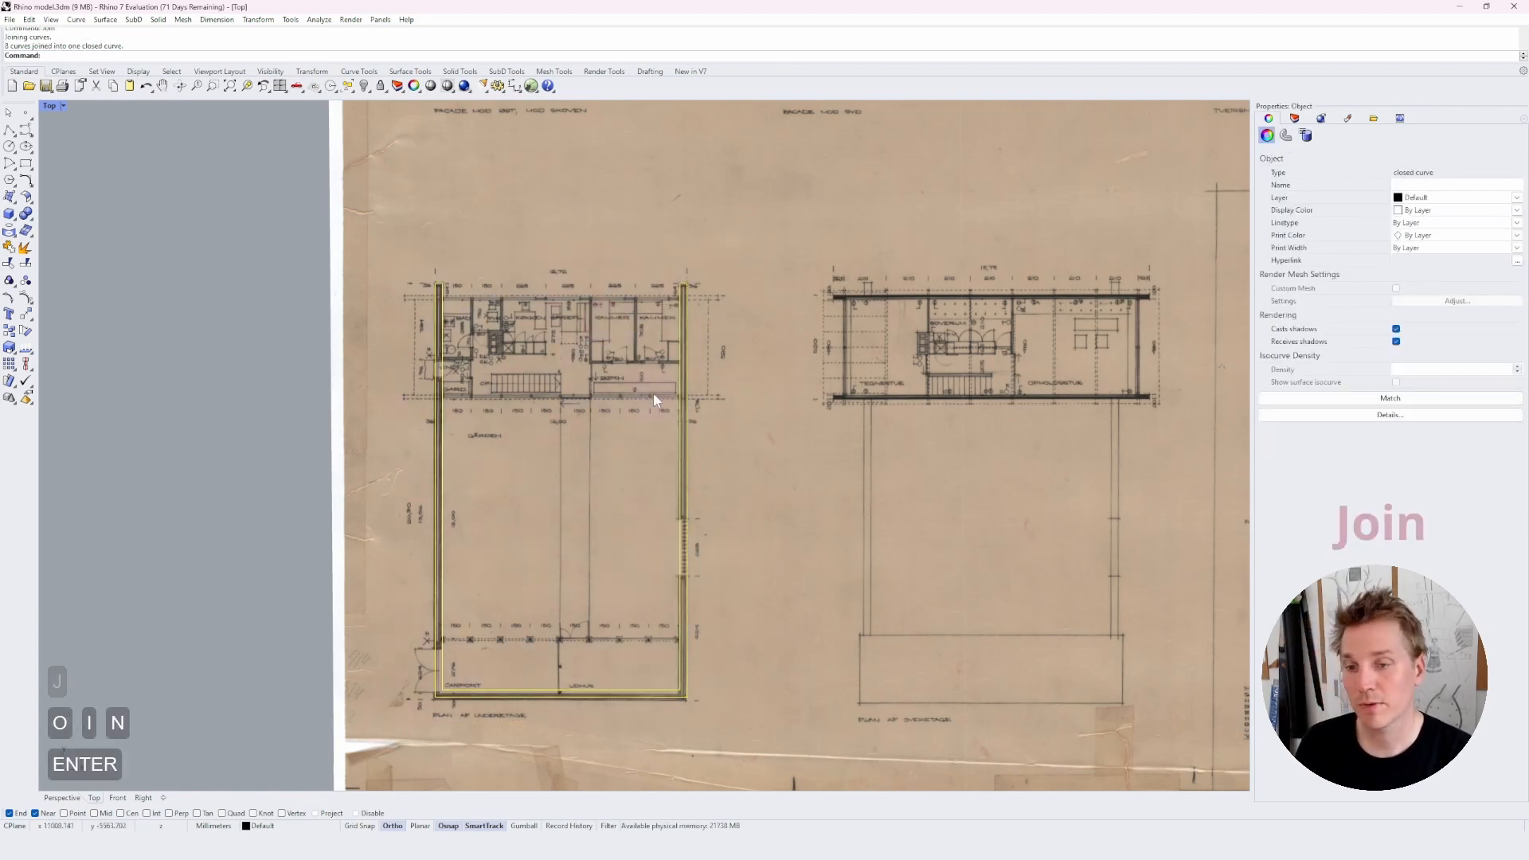
key("Escape")
left_click(688, 351)
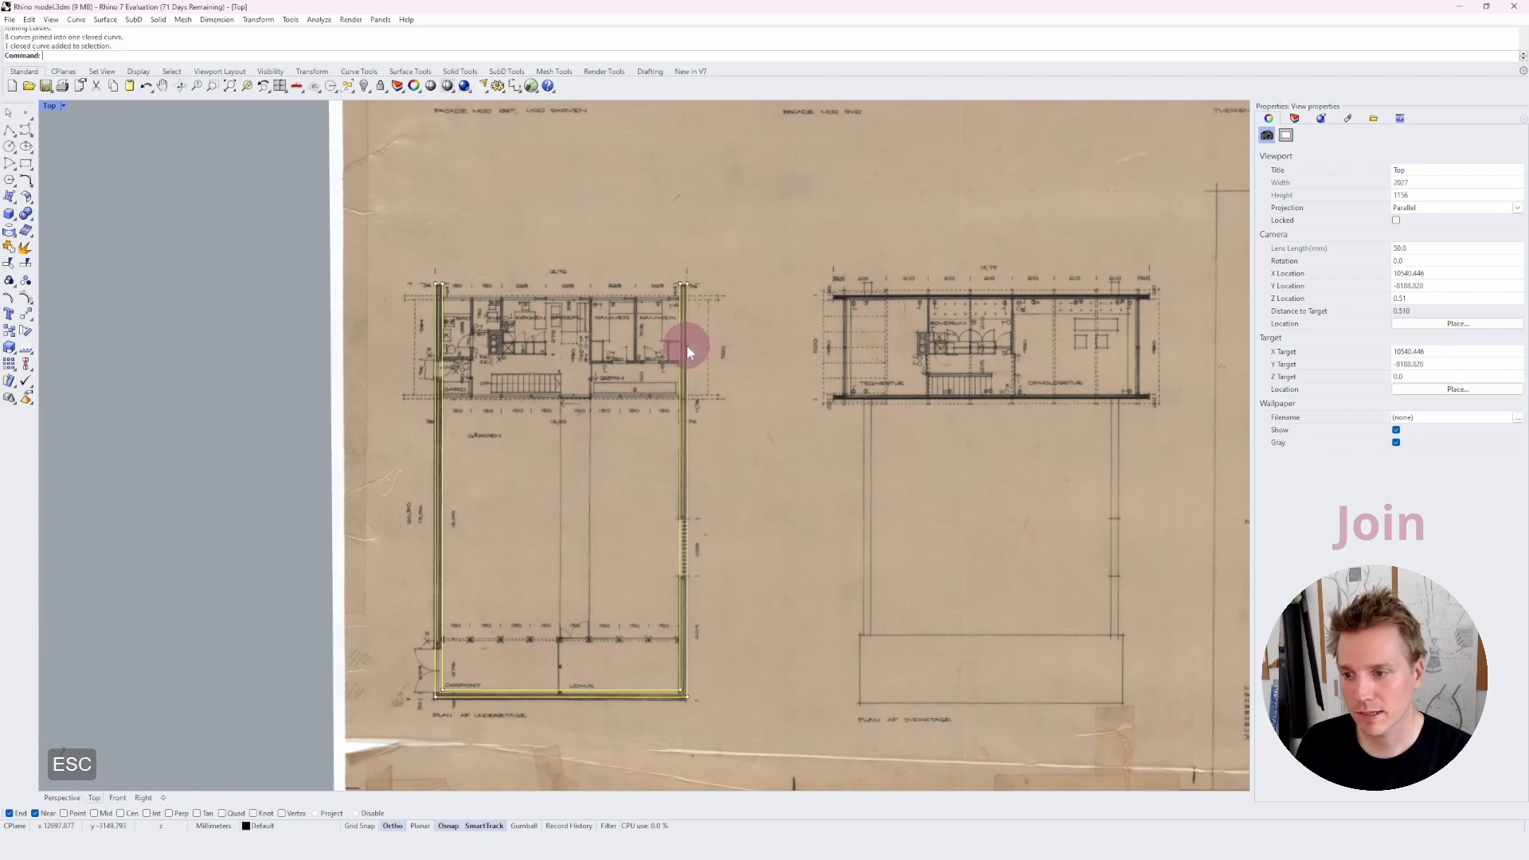
left_click(663, 697)
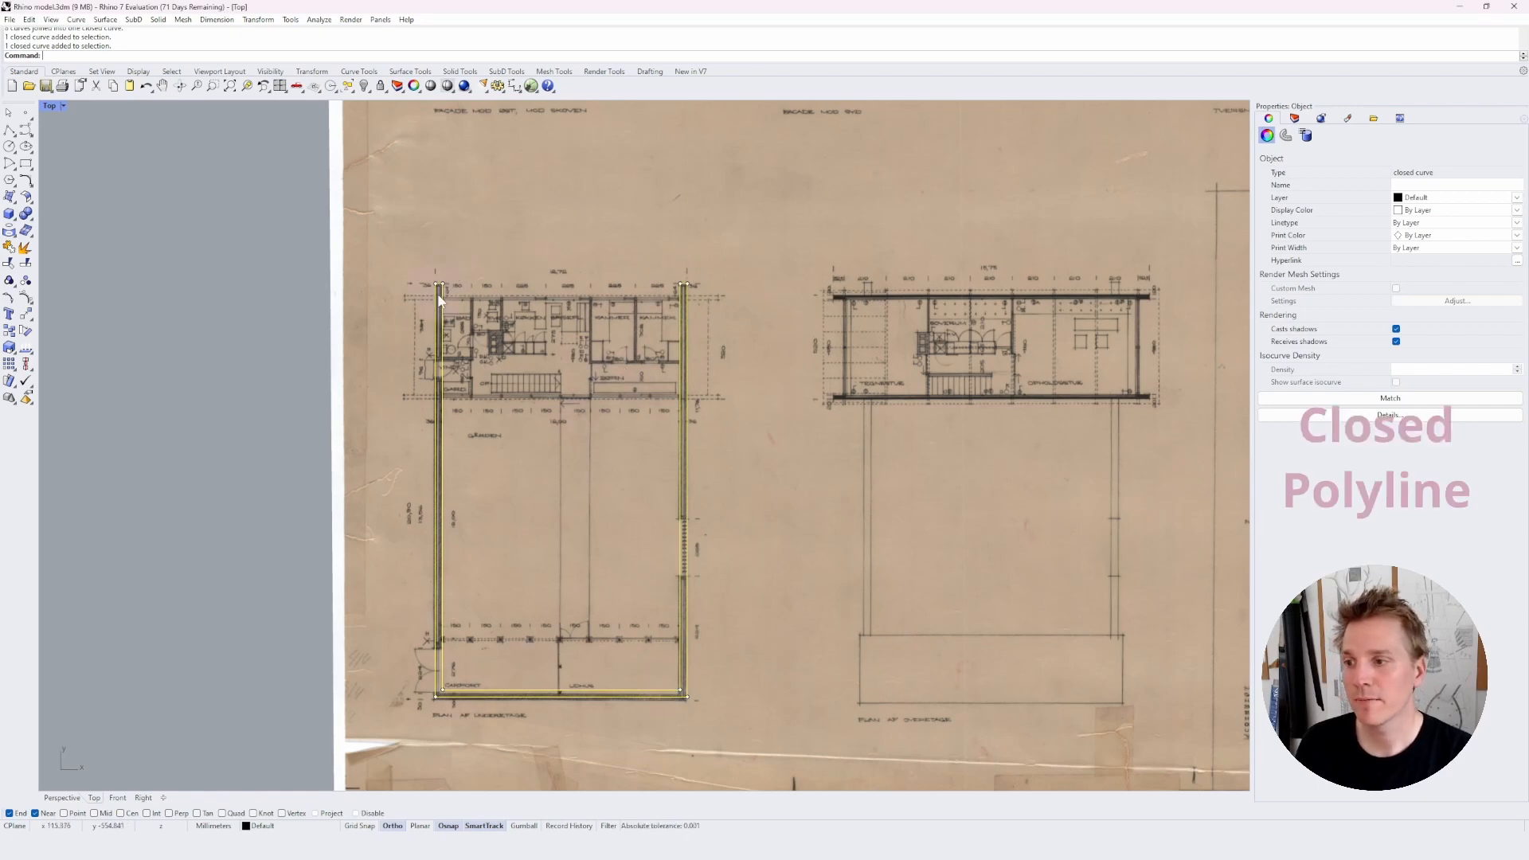
key("Escape")
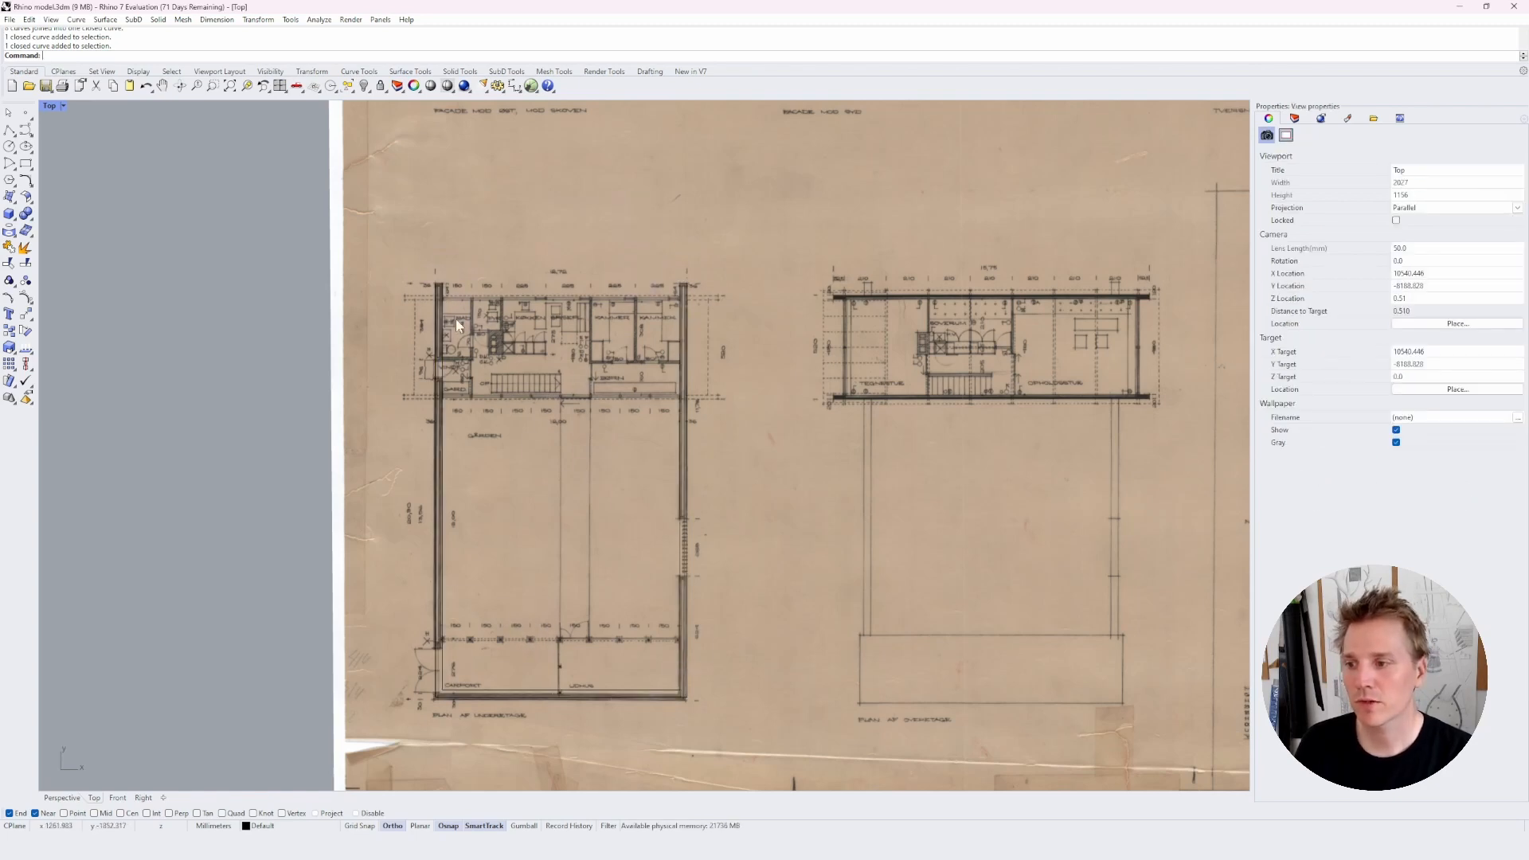
- Examine the dimensions on both floor plans that locate the KAMMER partition wall relative to the upper end of the right wall
scroll(632, 313, "up", 10)
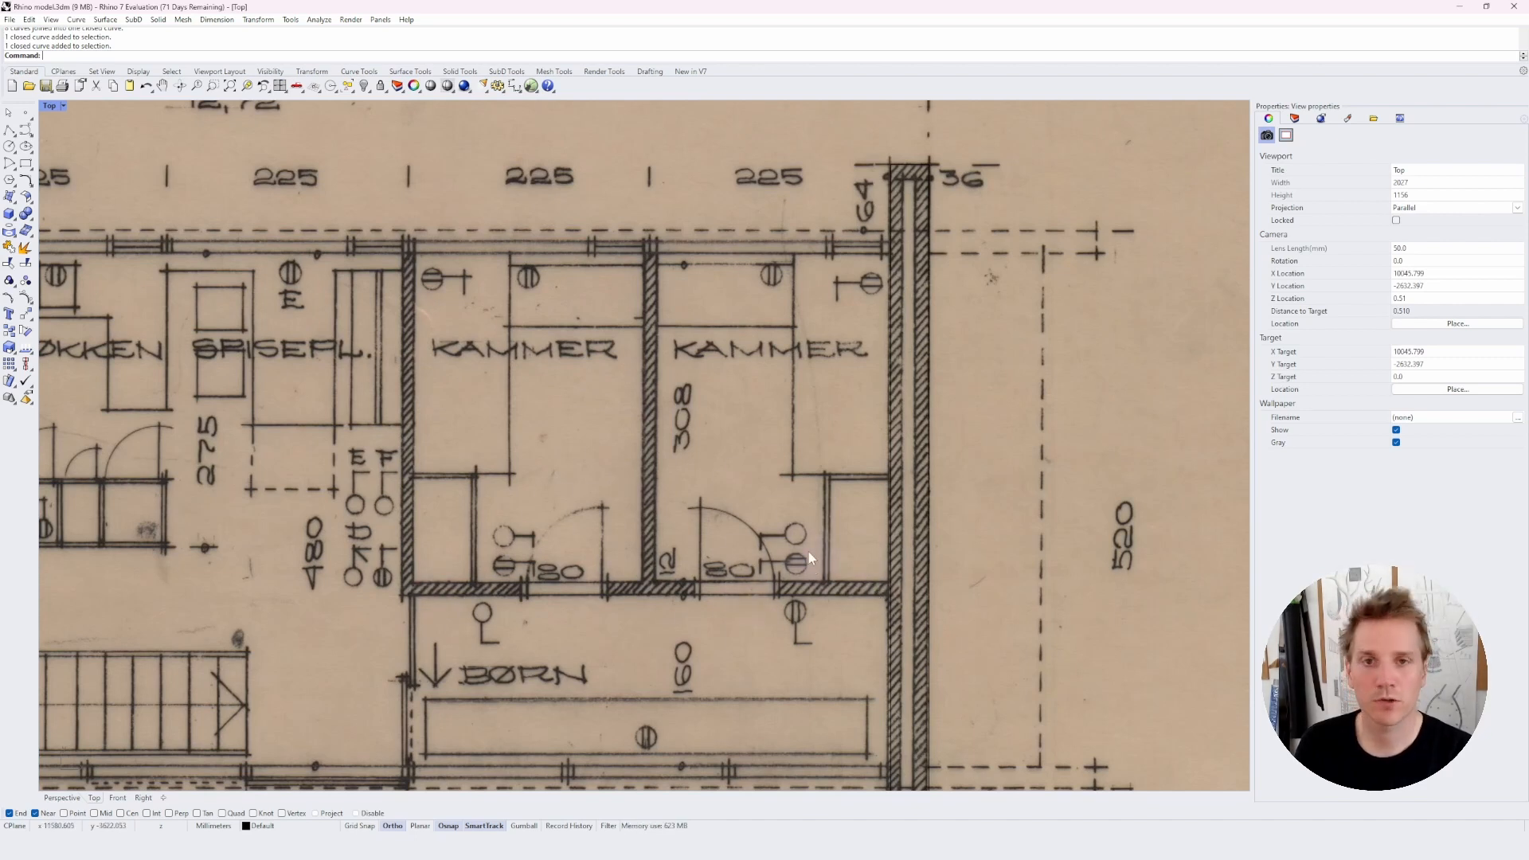
left_click(870, 166)
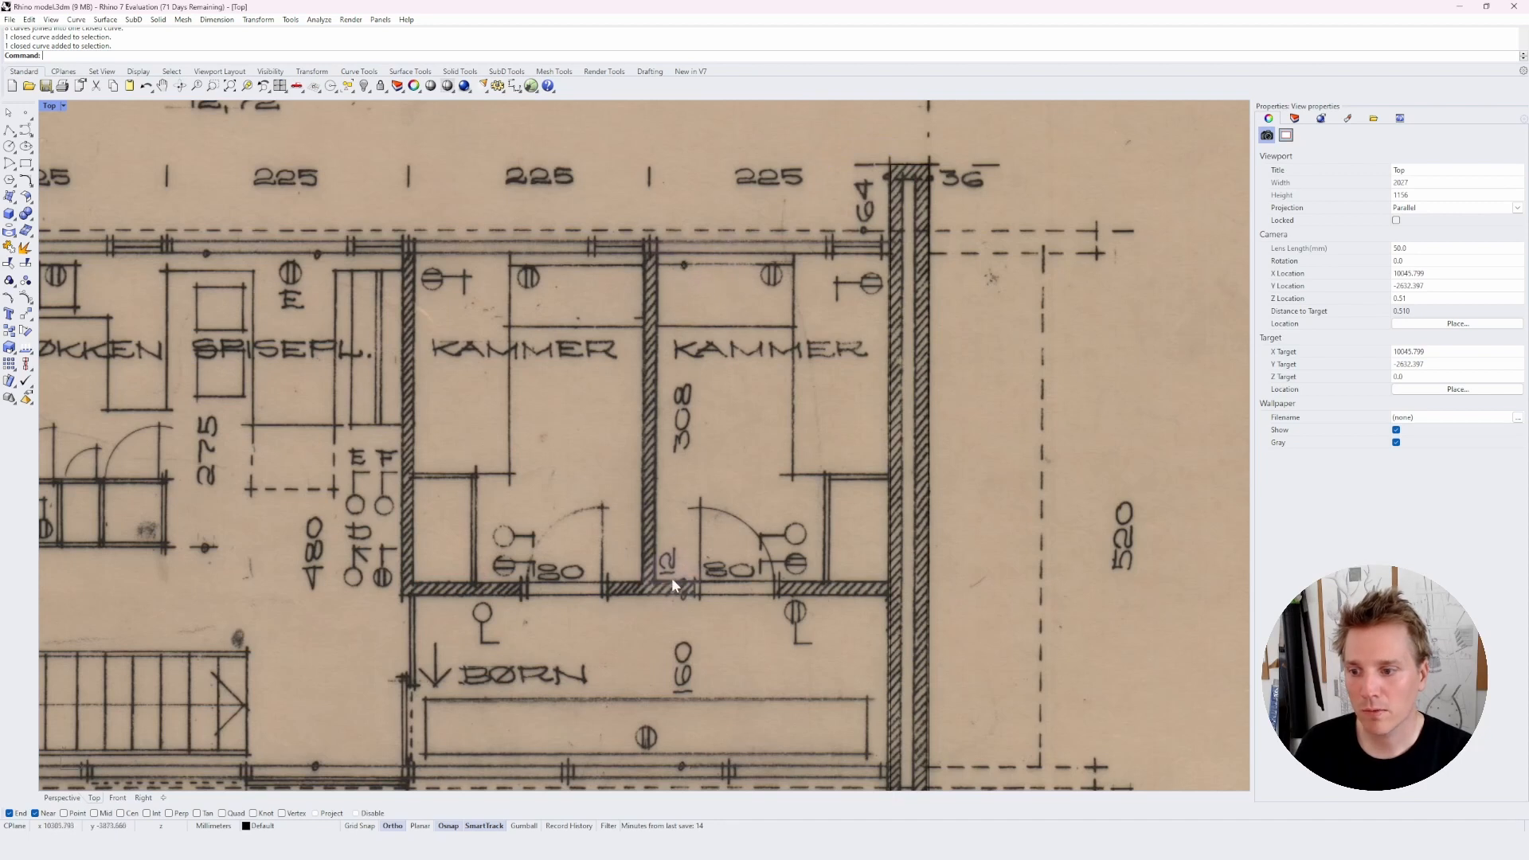
left_click(683, 429)
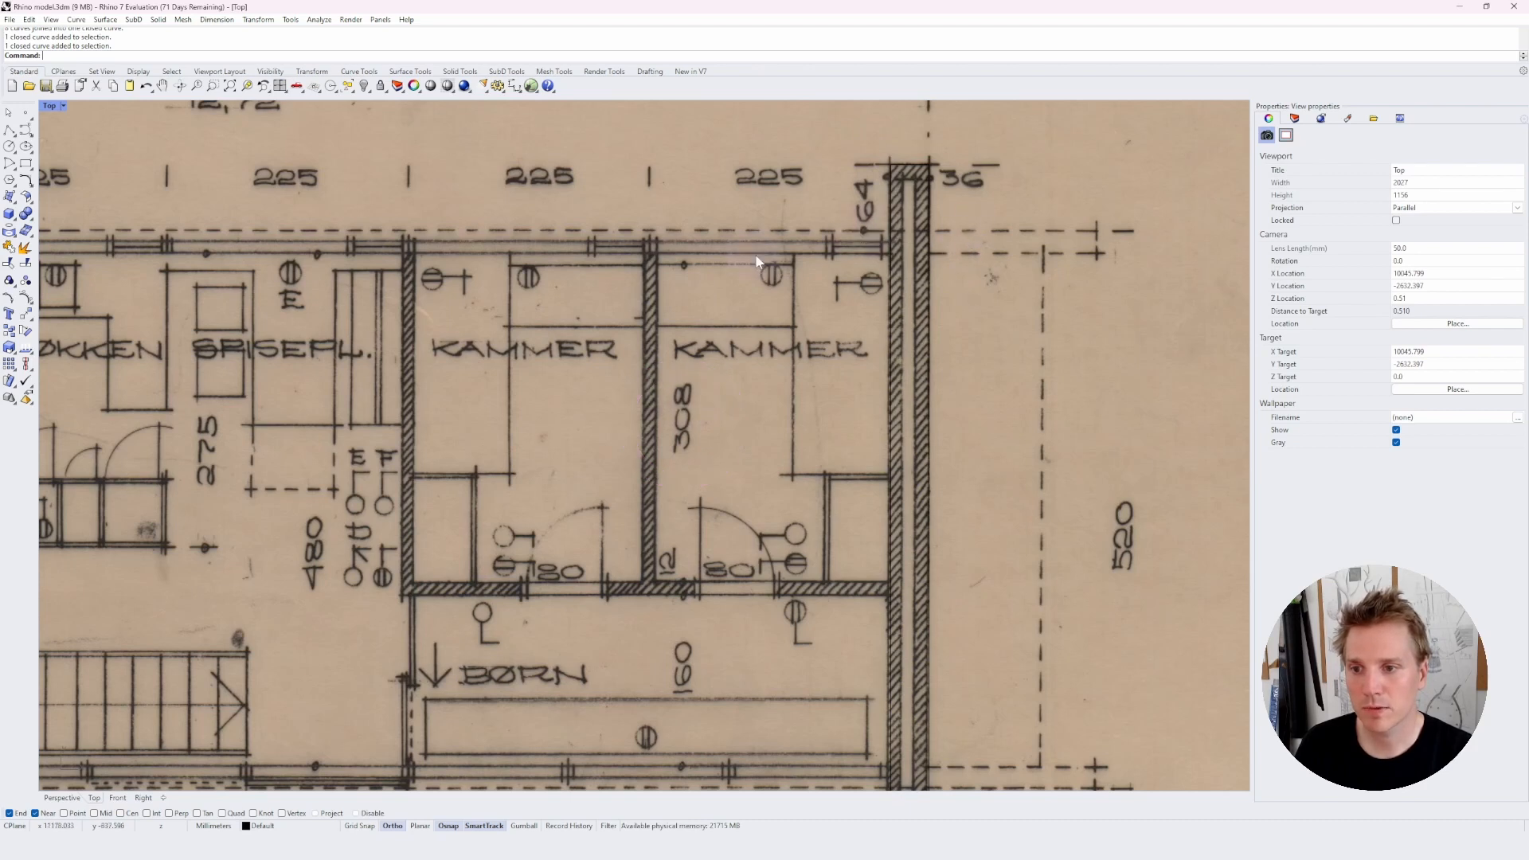
scroll(621, 466, "down", 5)
scroll(620, 460, "down", 4)
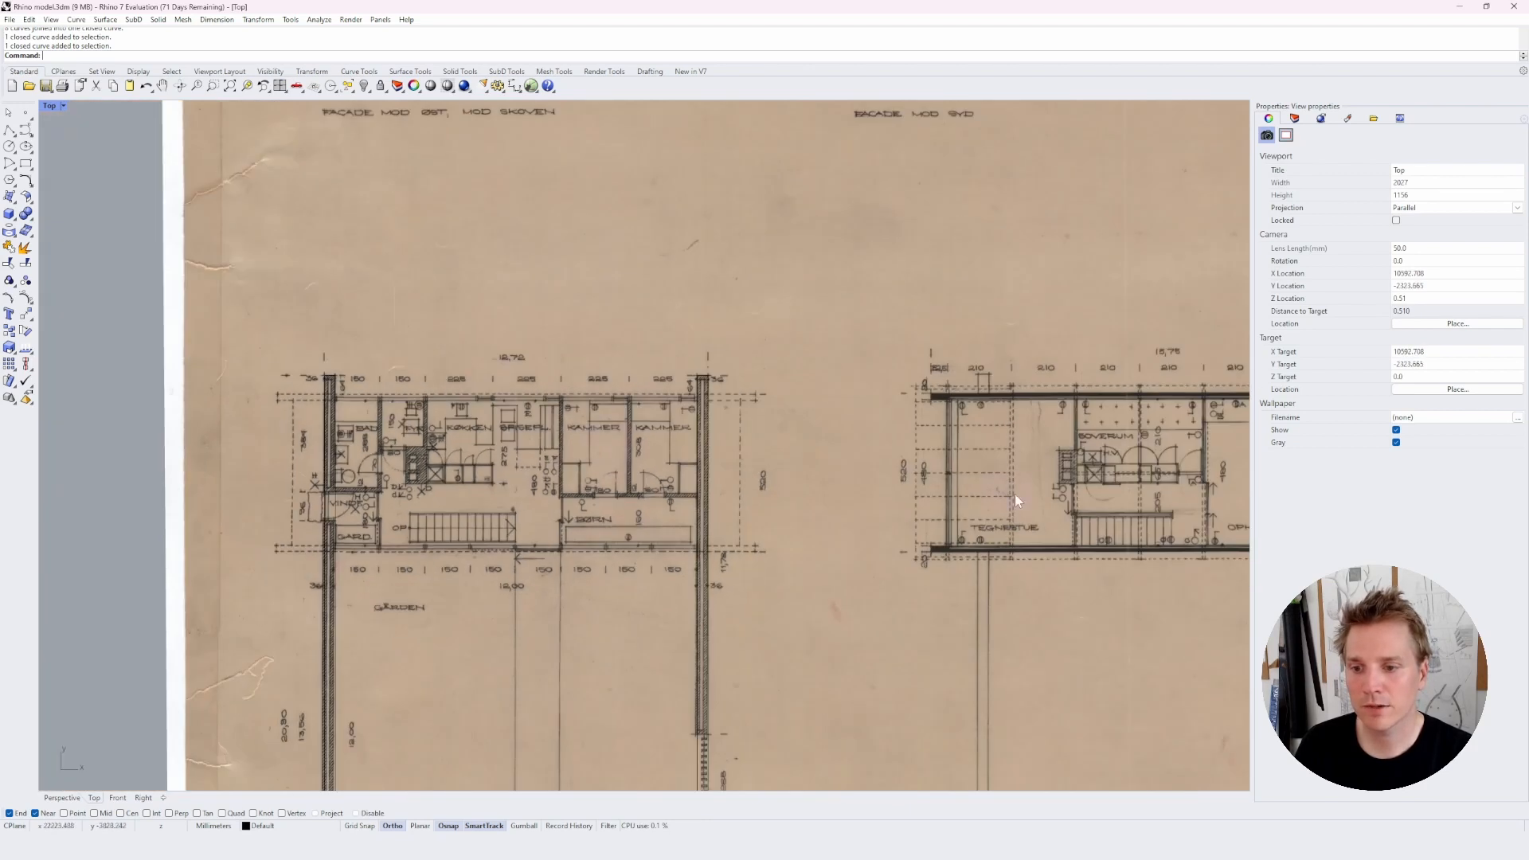
right_click_drag(1026, 496, 675, 432)
scroll(796, 351, "up", 6)
right_click_drag(800, 352, 733, 337)
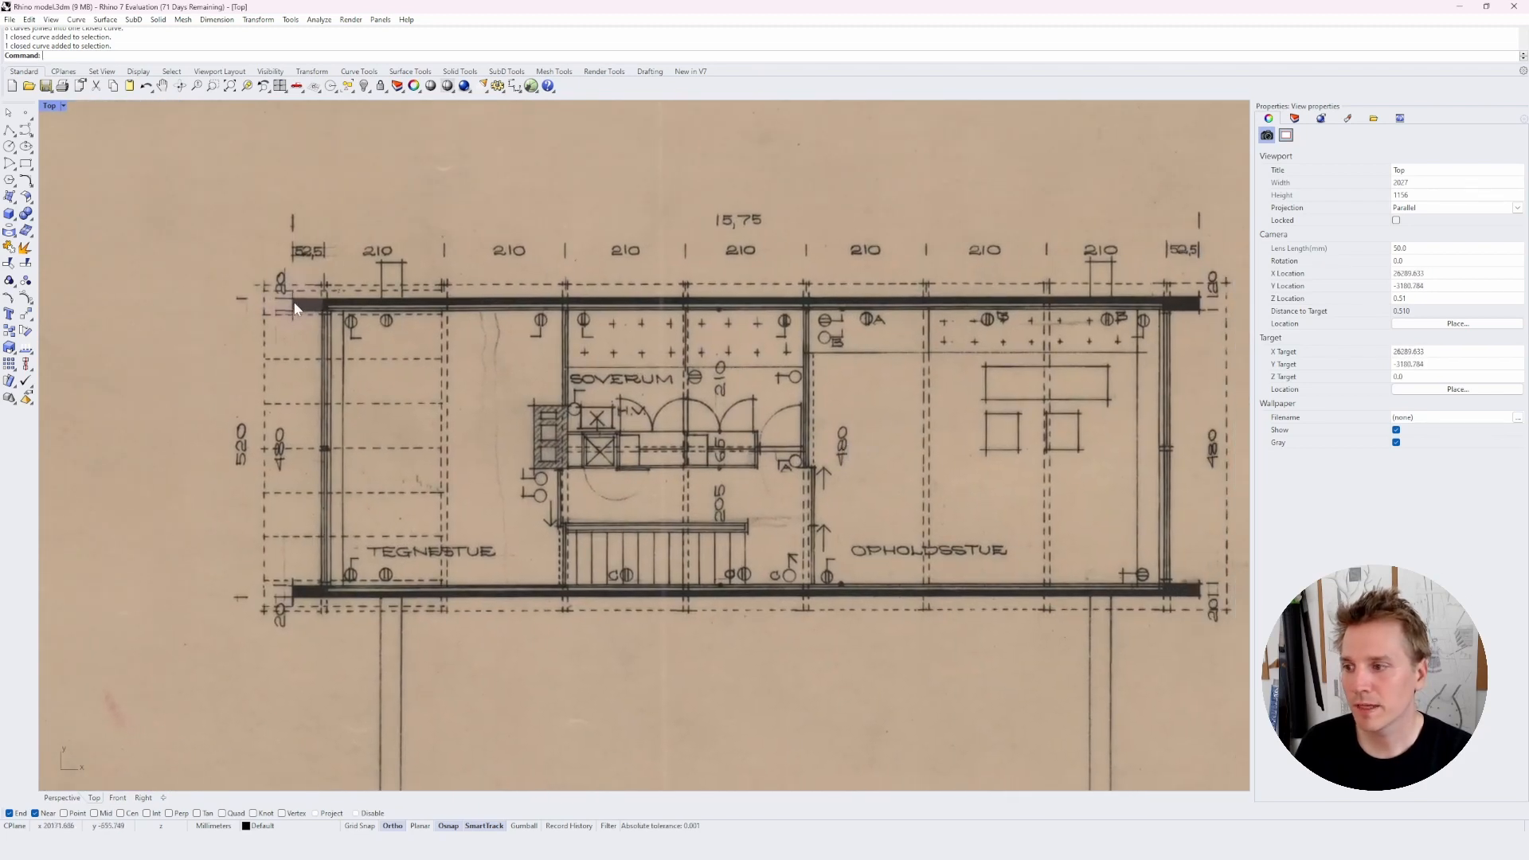
right_click_drag(250, 361, 802, 367)
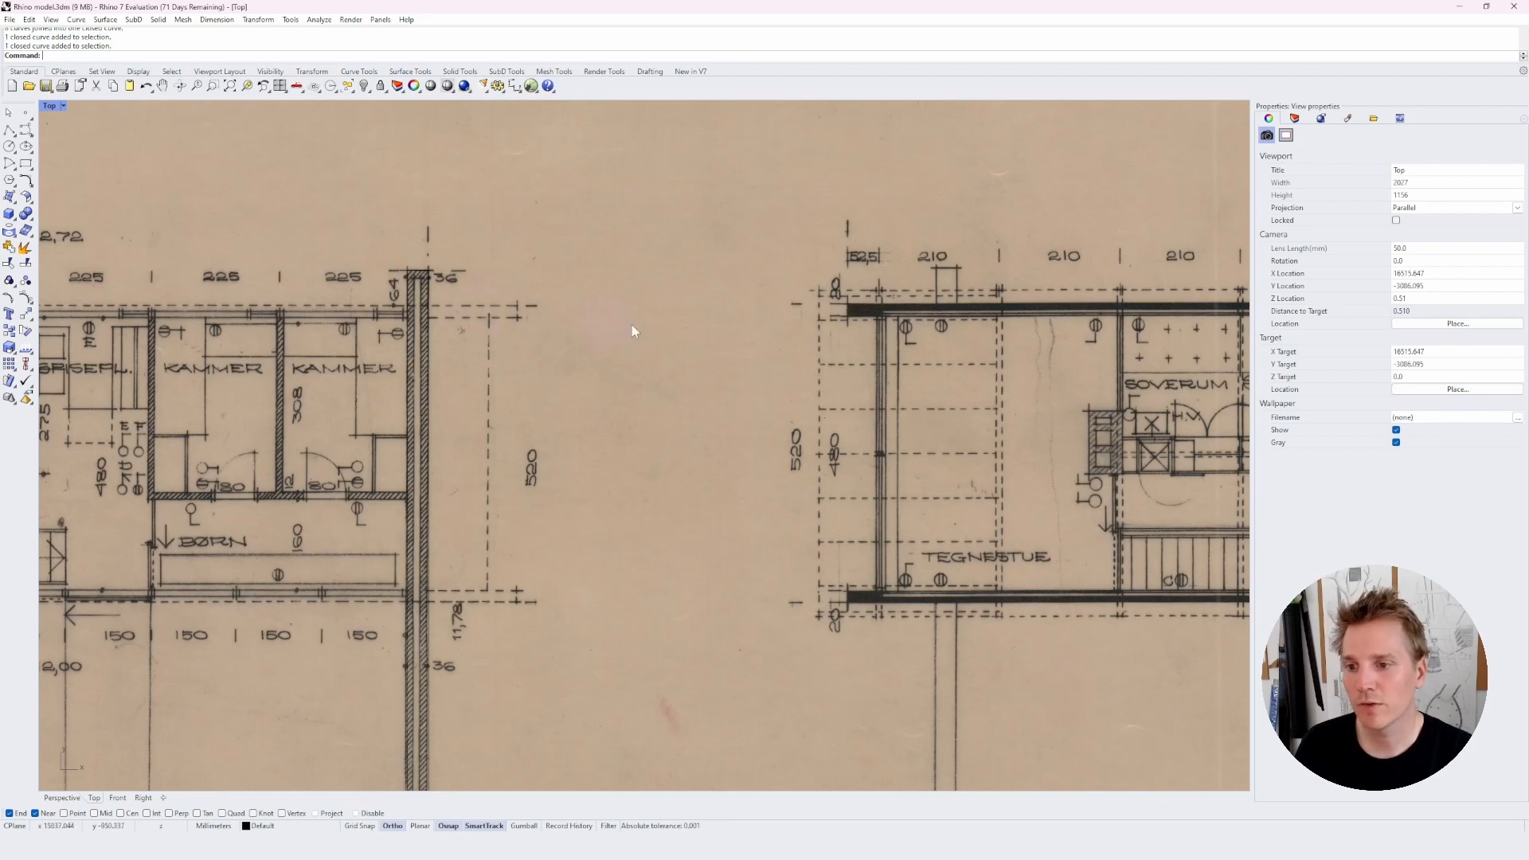
scroll(863, 294, "up", 5)
left_click(793, 318)
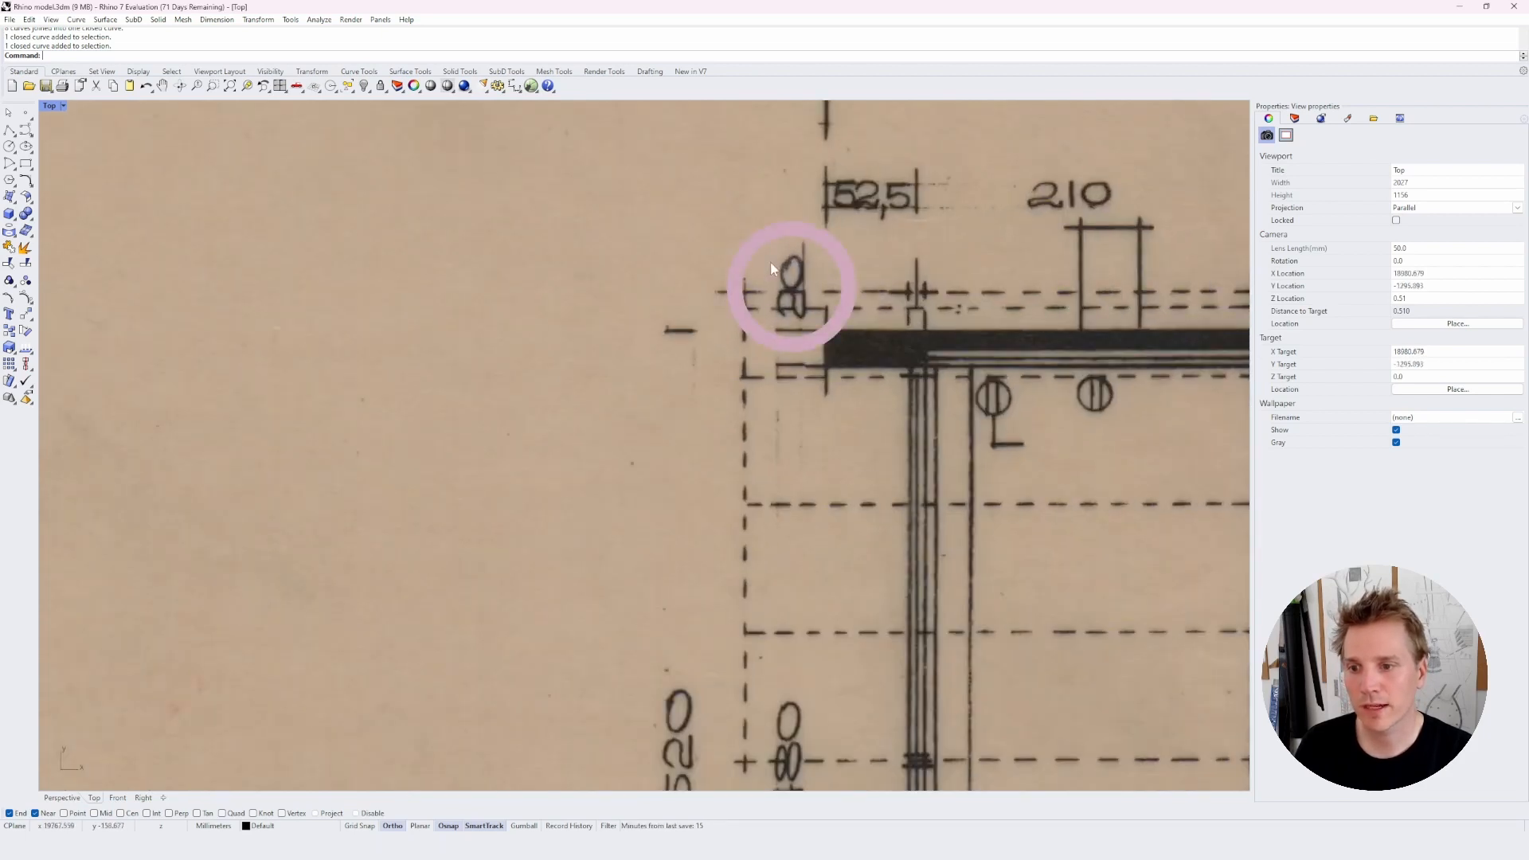
scroll(898, 347, "down", 1)
scroll(899, 347, "down", 11)
scroll(465, 428, "up", 7)
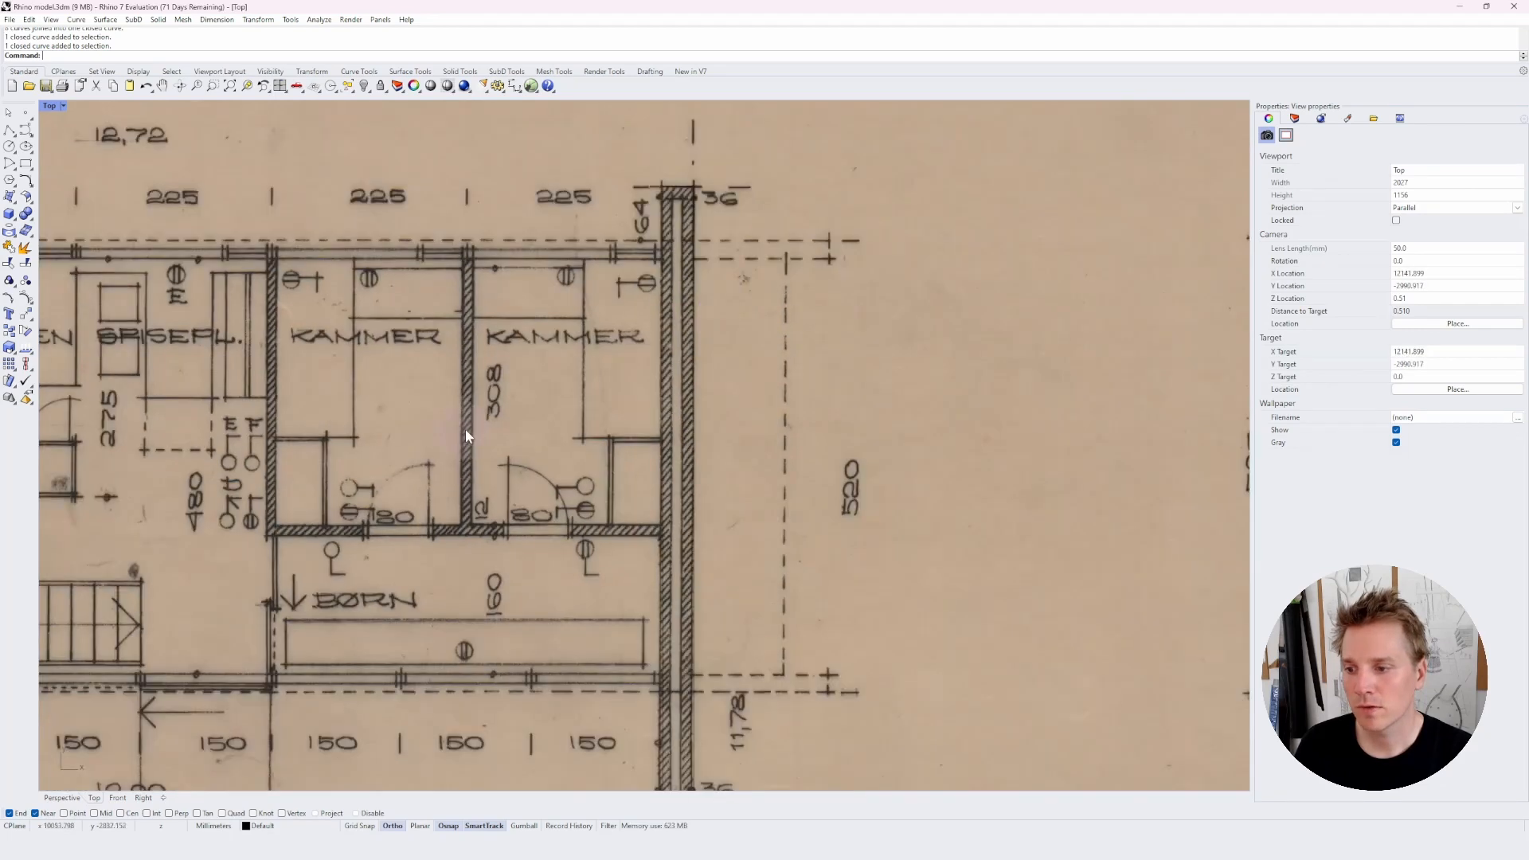
right_click_drag(525, 400, 664, 443)
scroll(664, 443, "up", 2)
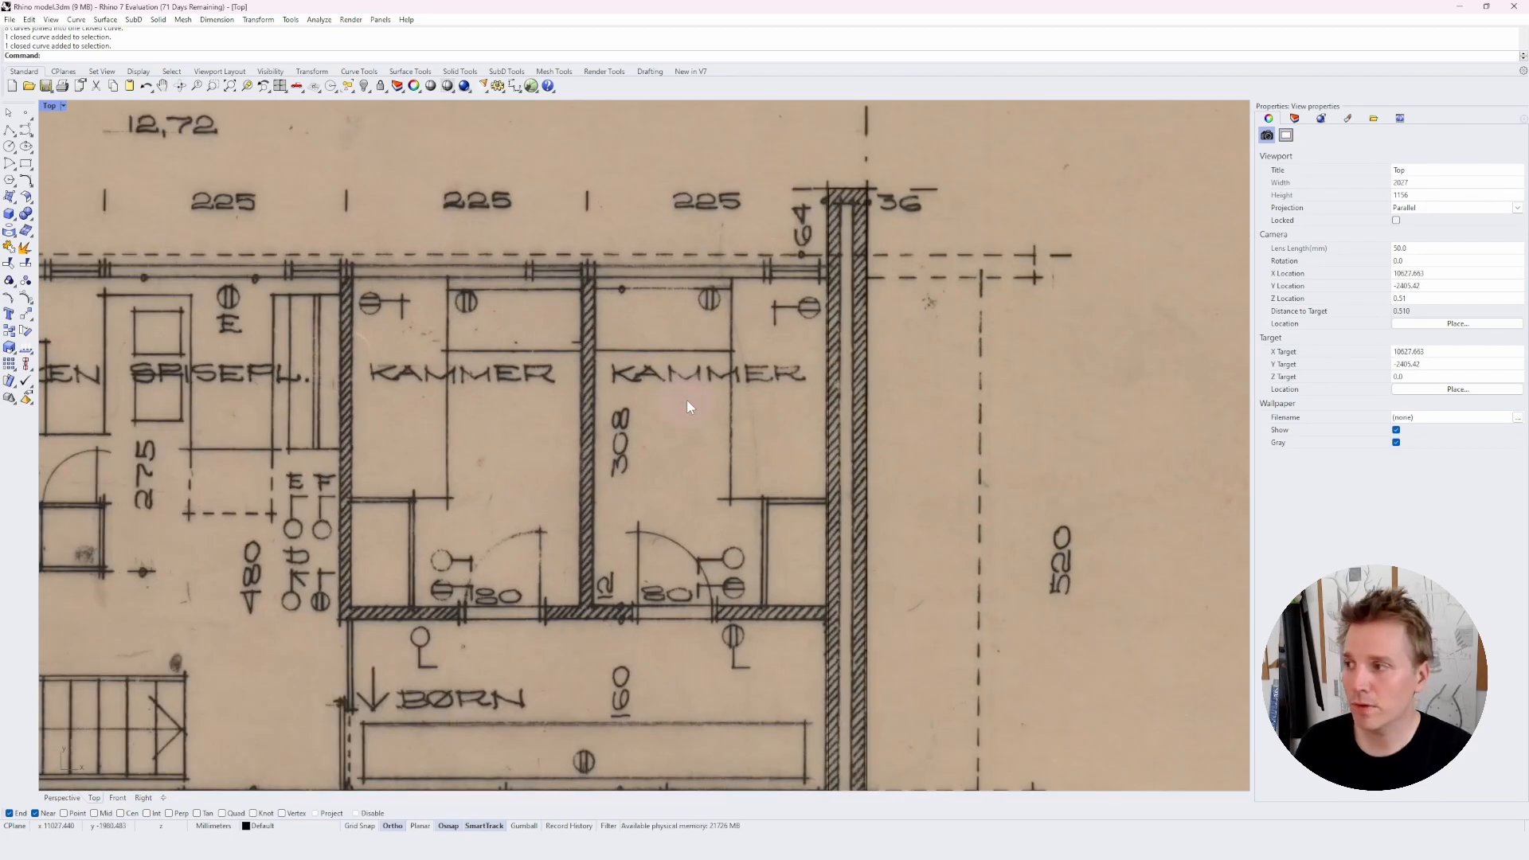
- Draw a horizontal line about 5 m long leftward from the inner upper corner of the right outer wall
key("Escape")
type("line")
key("Return")
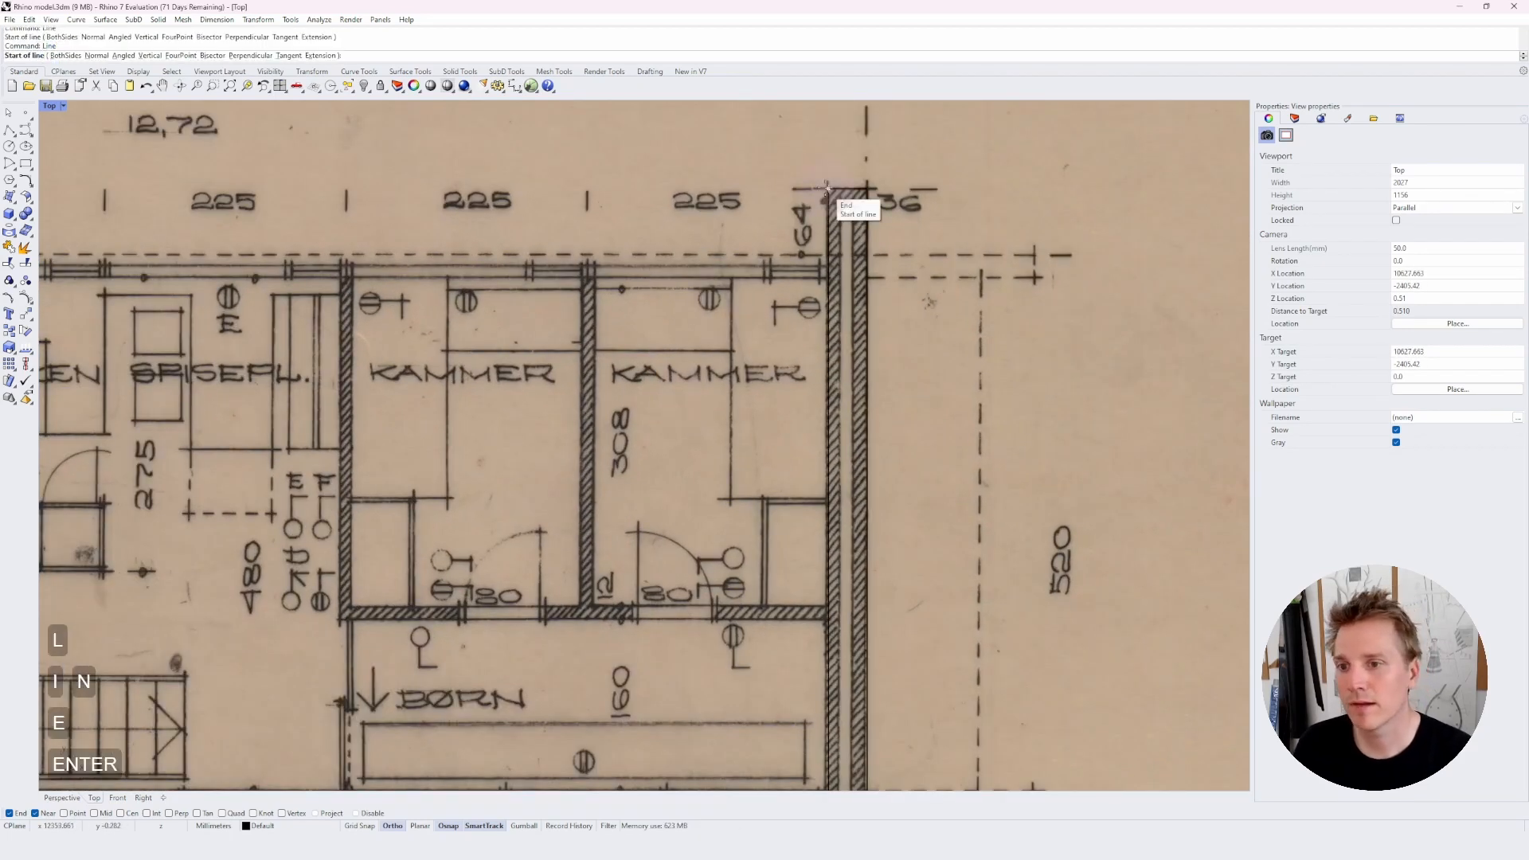
left_click(828, 188)
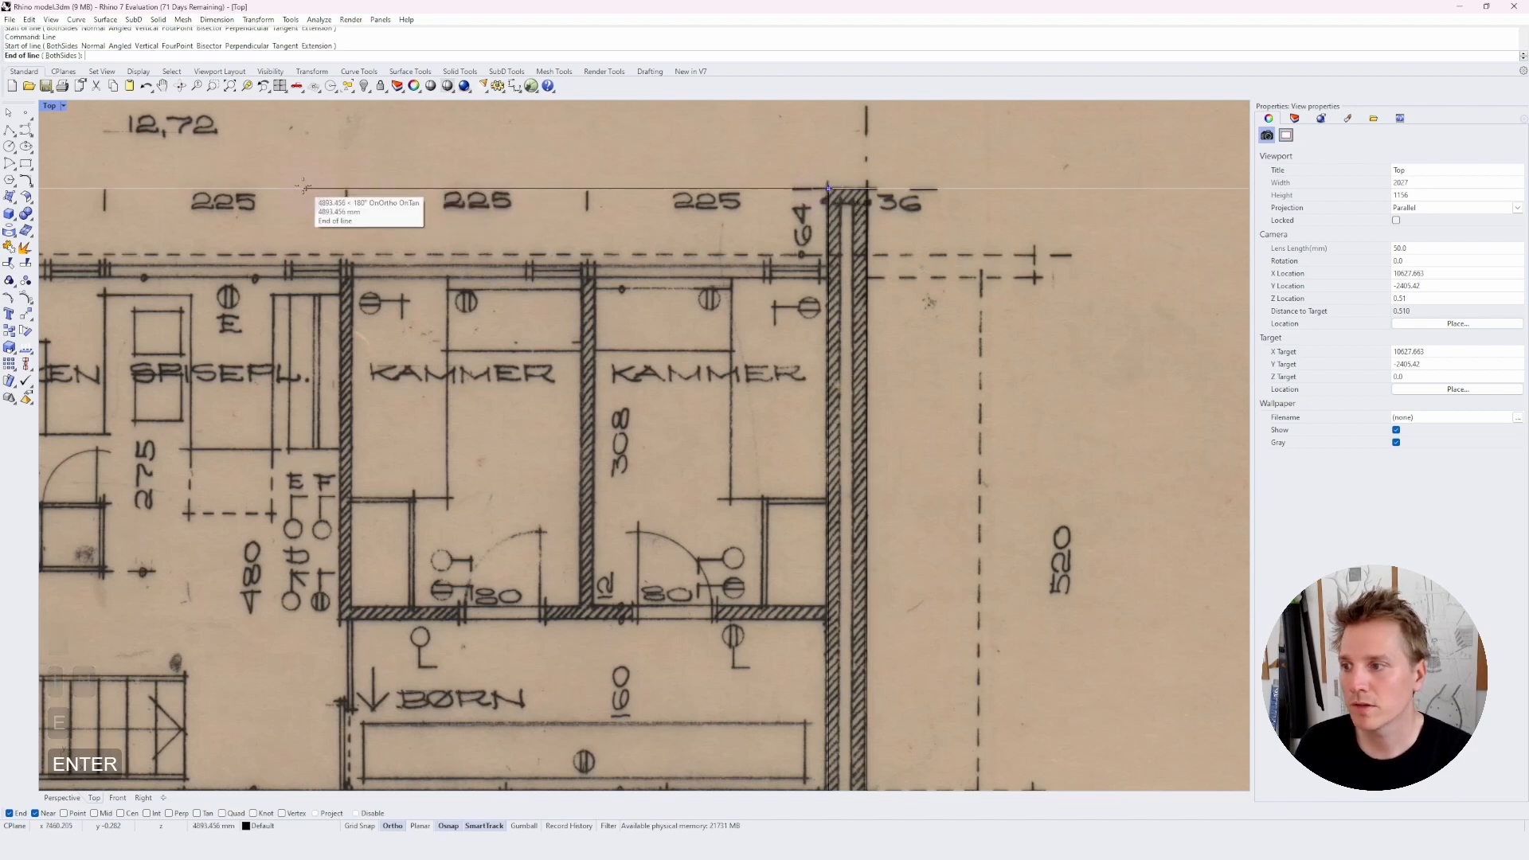
left_click(278, 188)
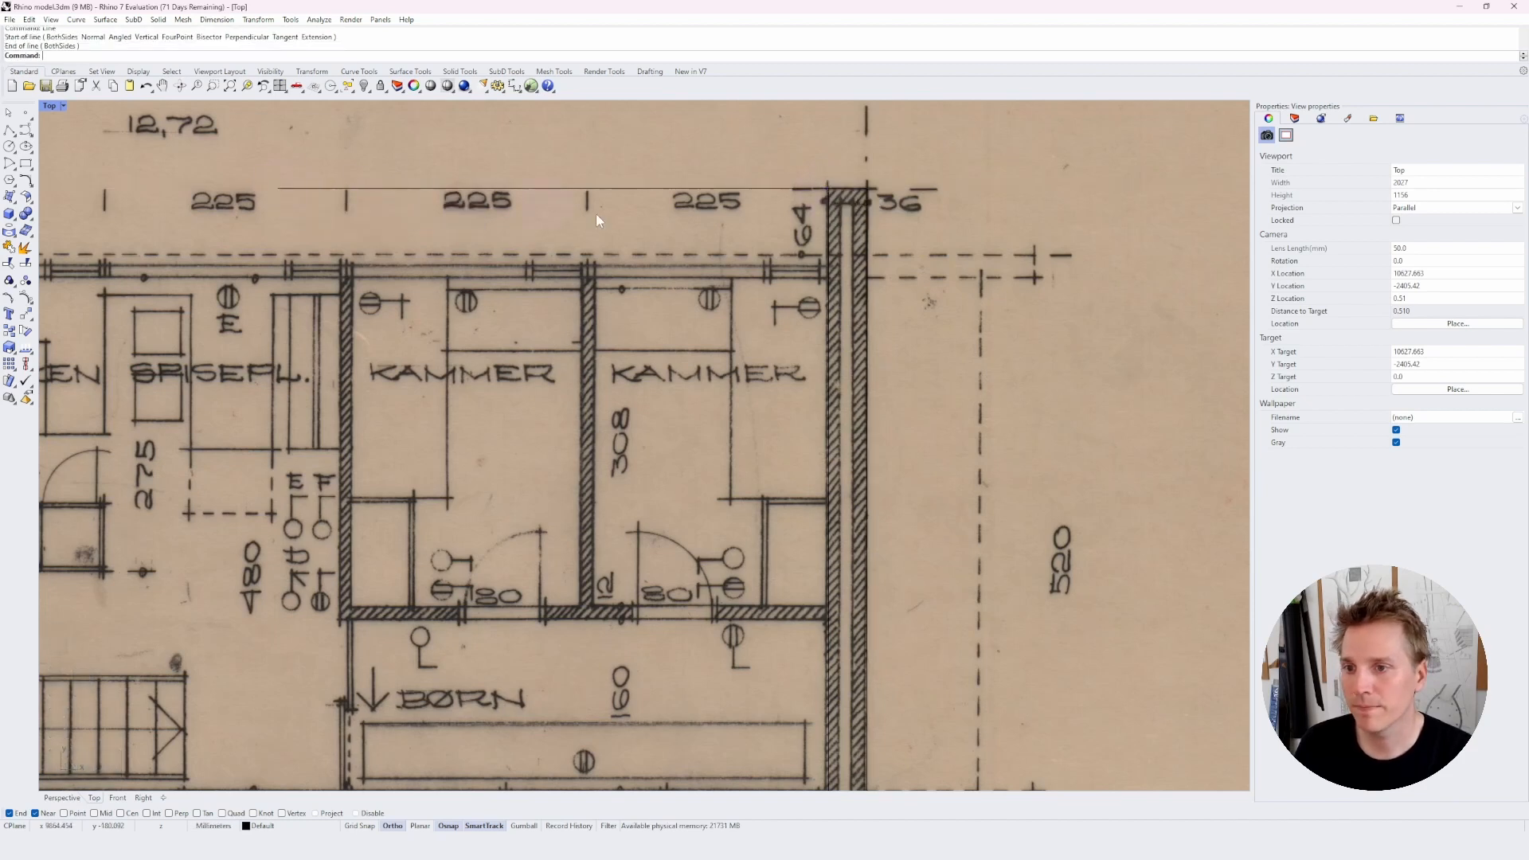
- Move the horizontal line straight down by 64+20+308 cm to the upper edge of the wall below the KAMMER rooms
left_click(750, 189)
type("move")
key("Return")
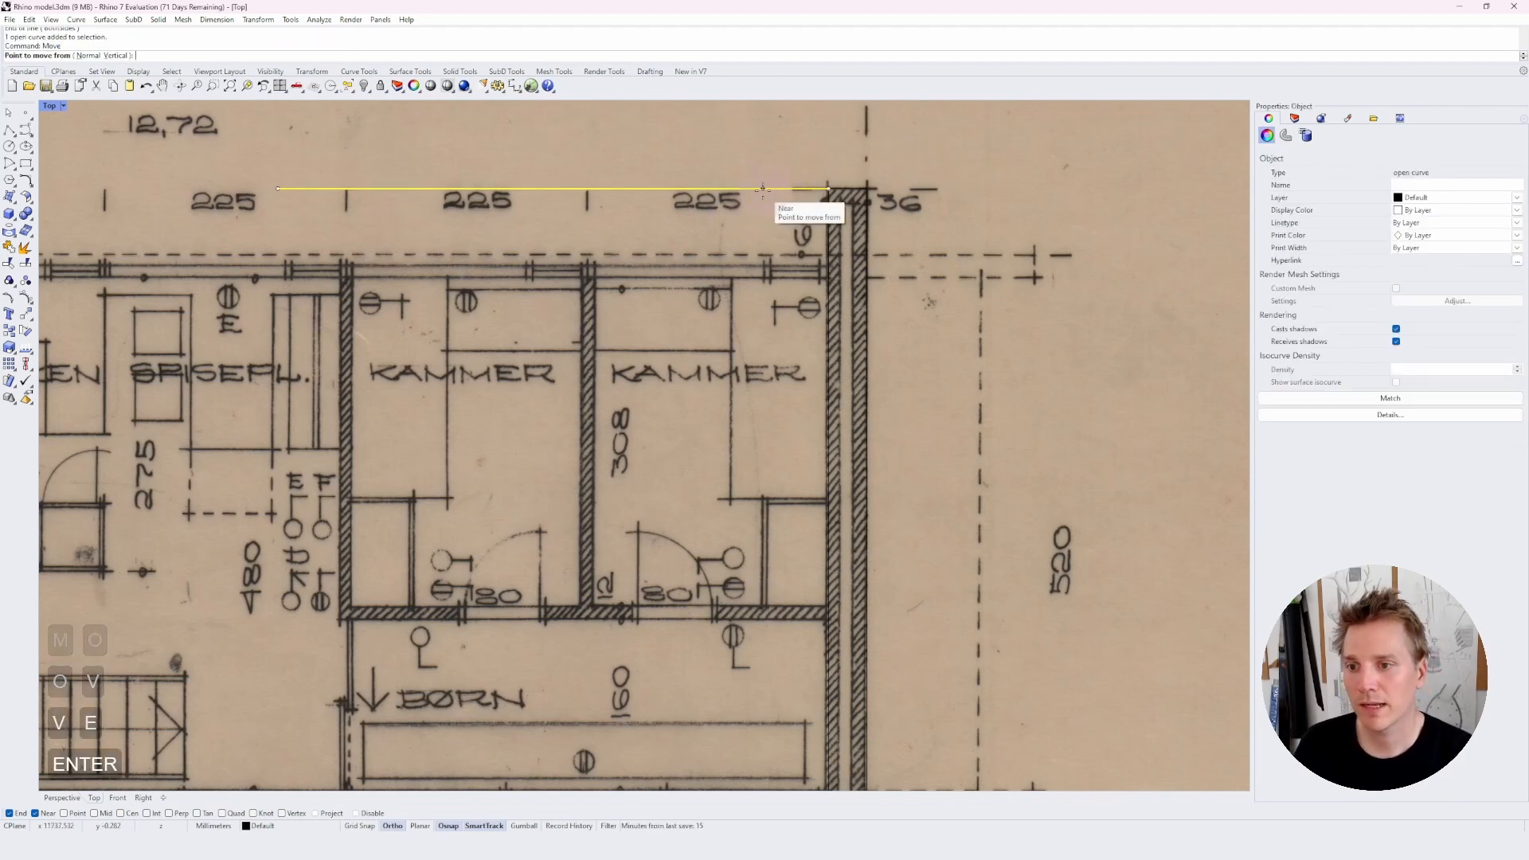
left_click(763, 189)
key("Escape")
key("space")
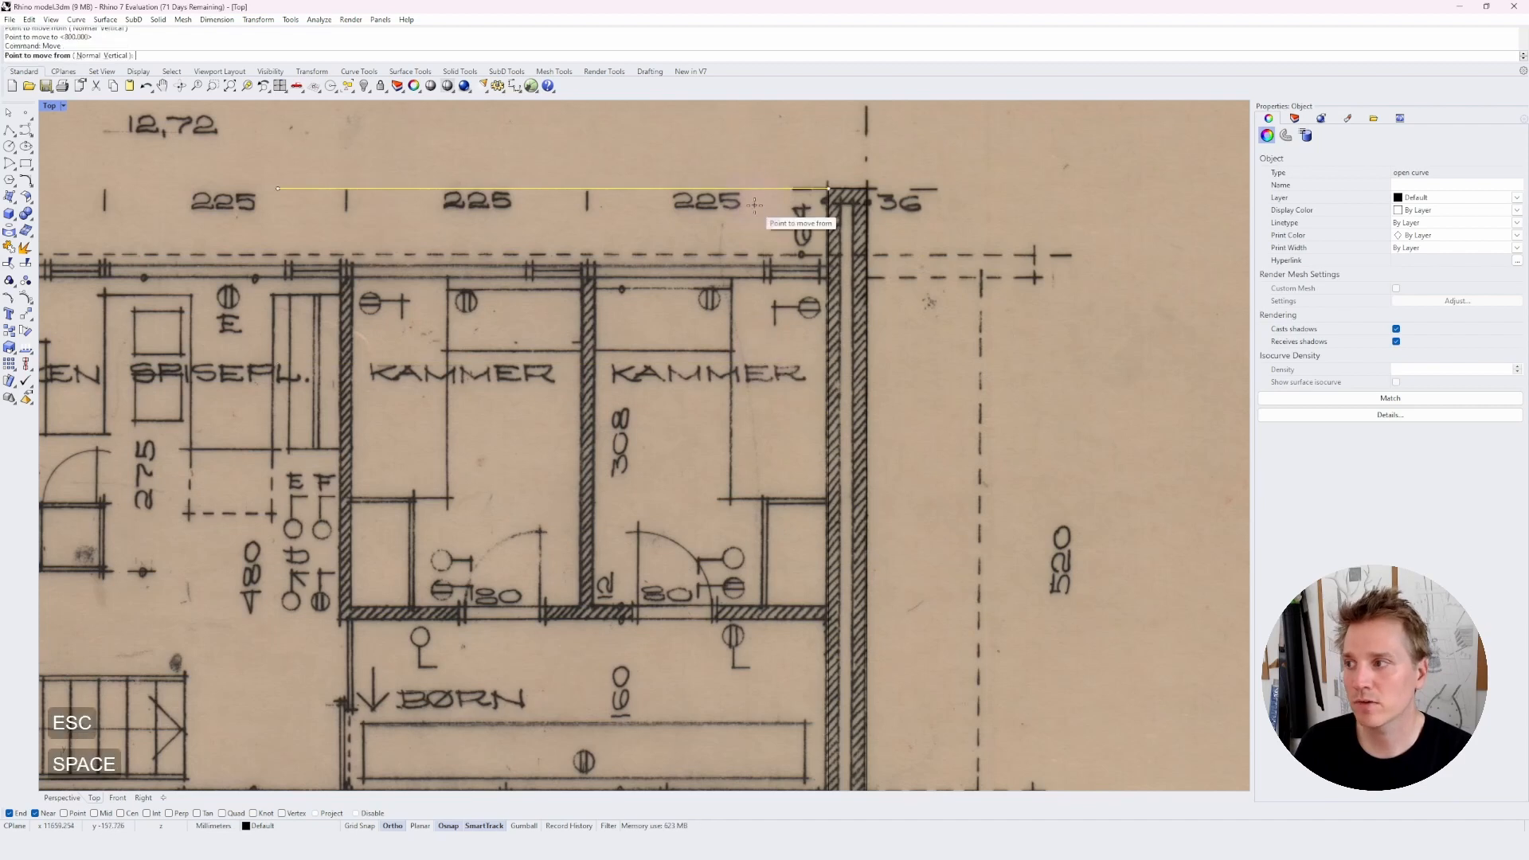
left_click(966, 148)
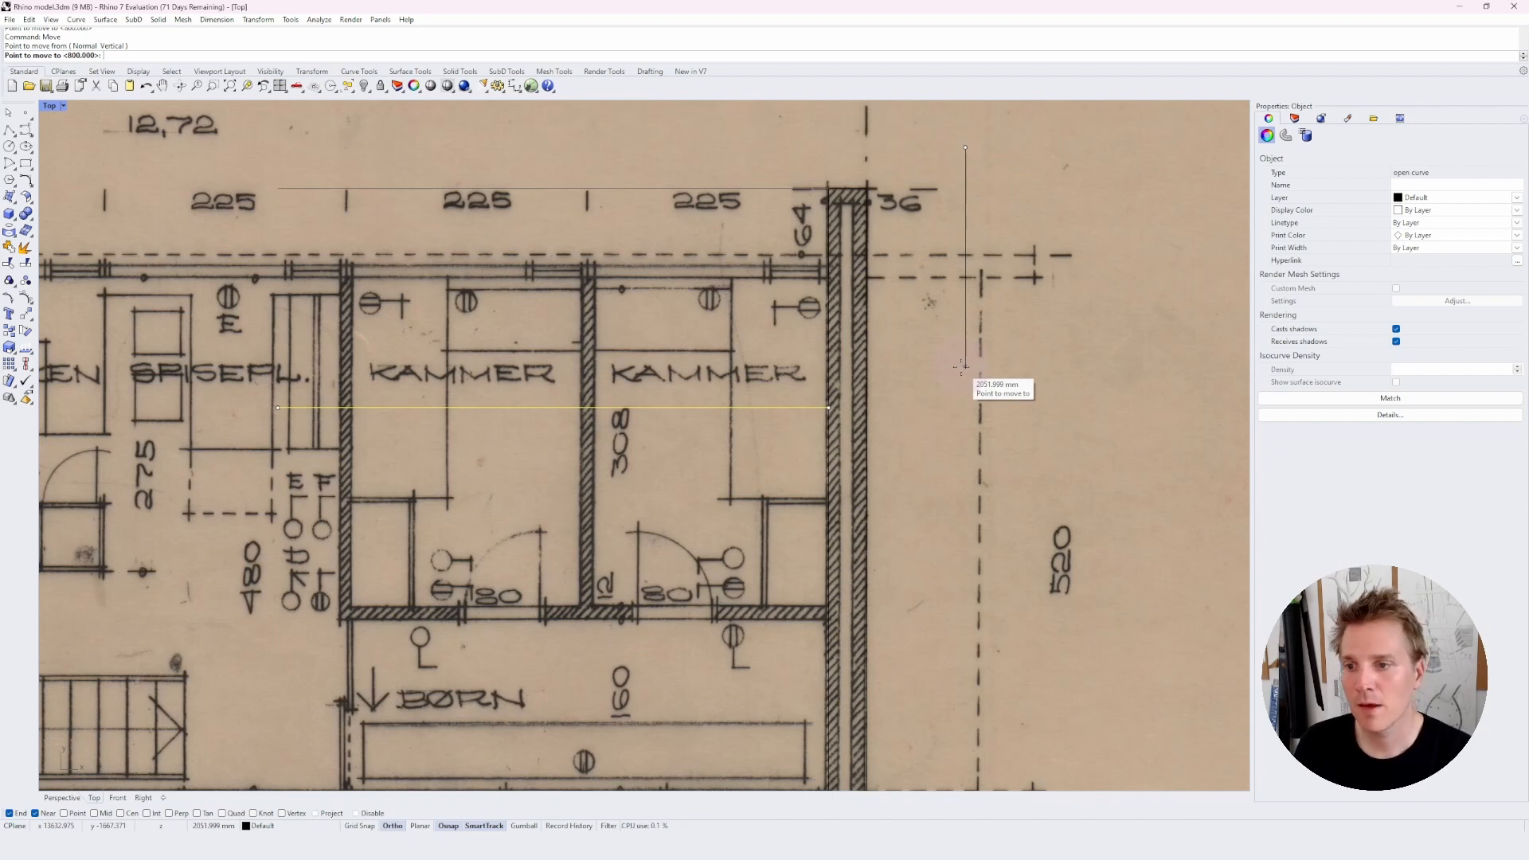
type("64")
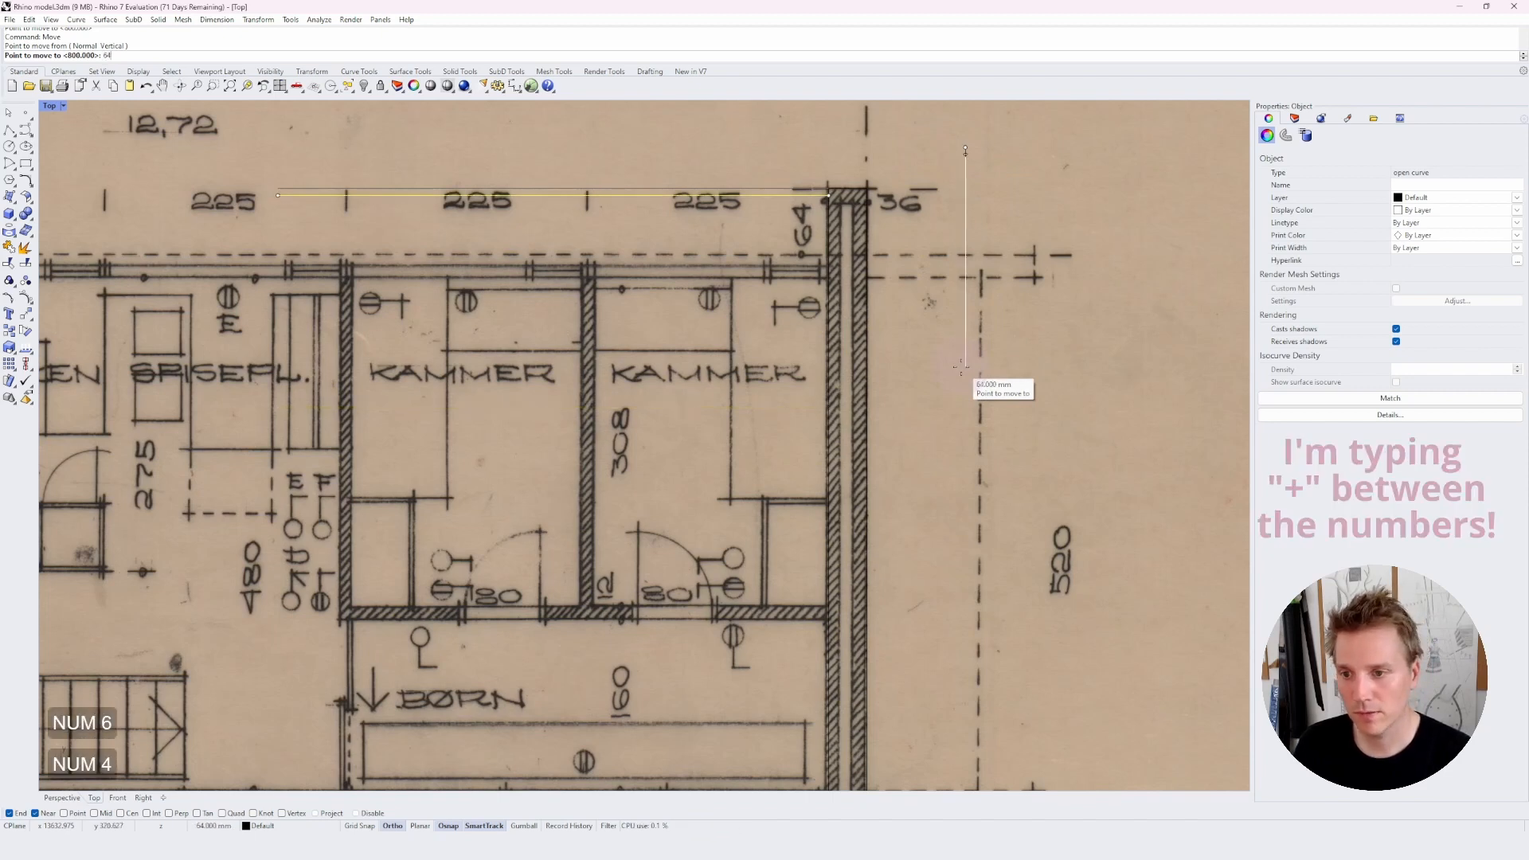
type("+2")
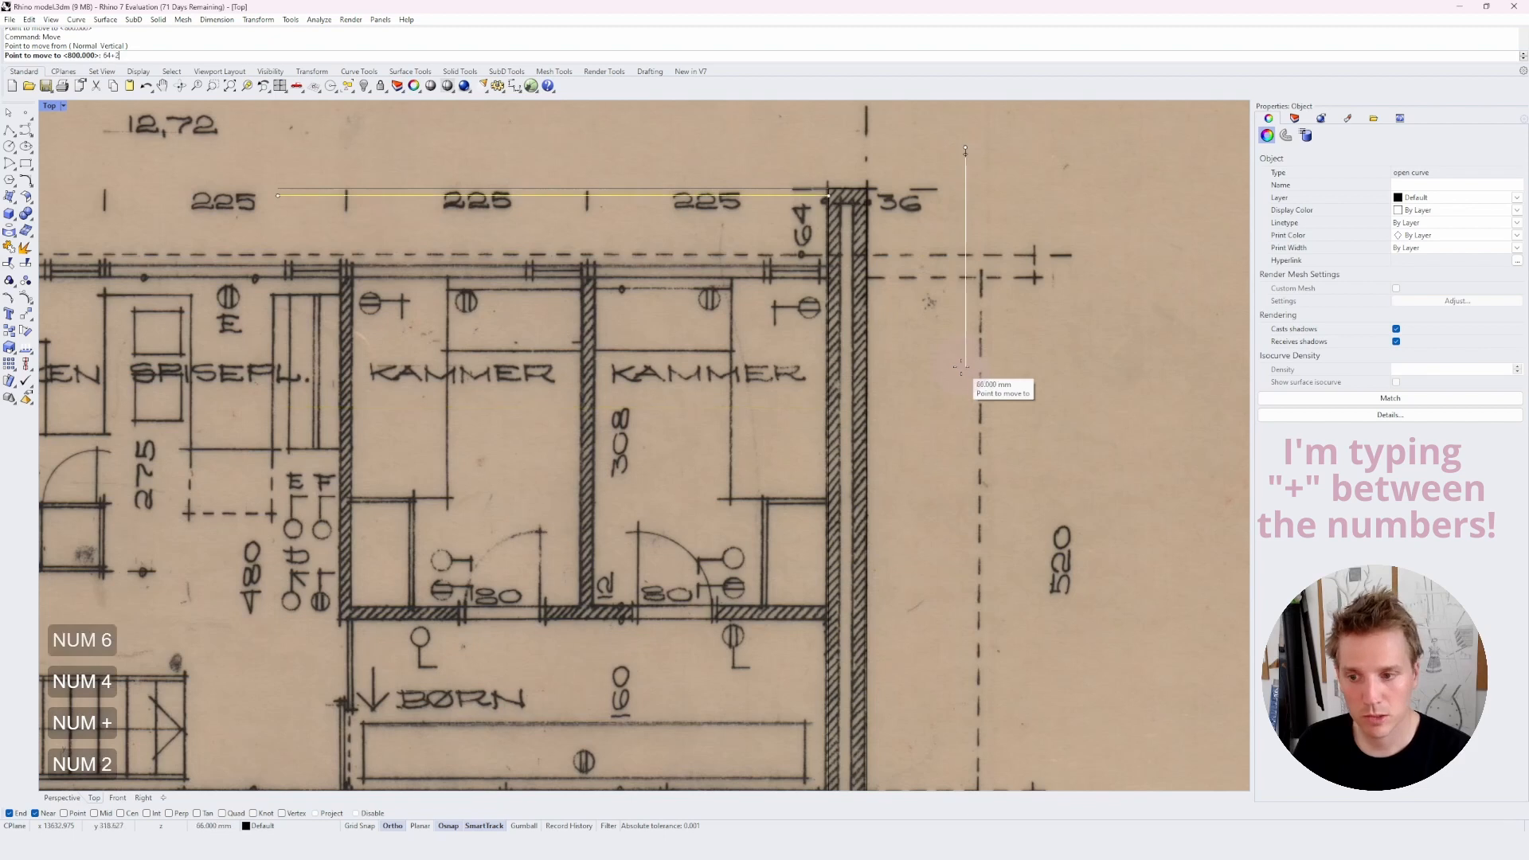
type("0+308")
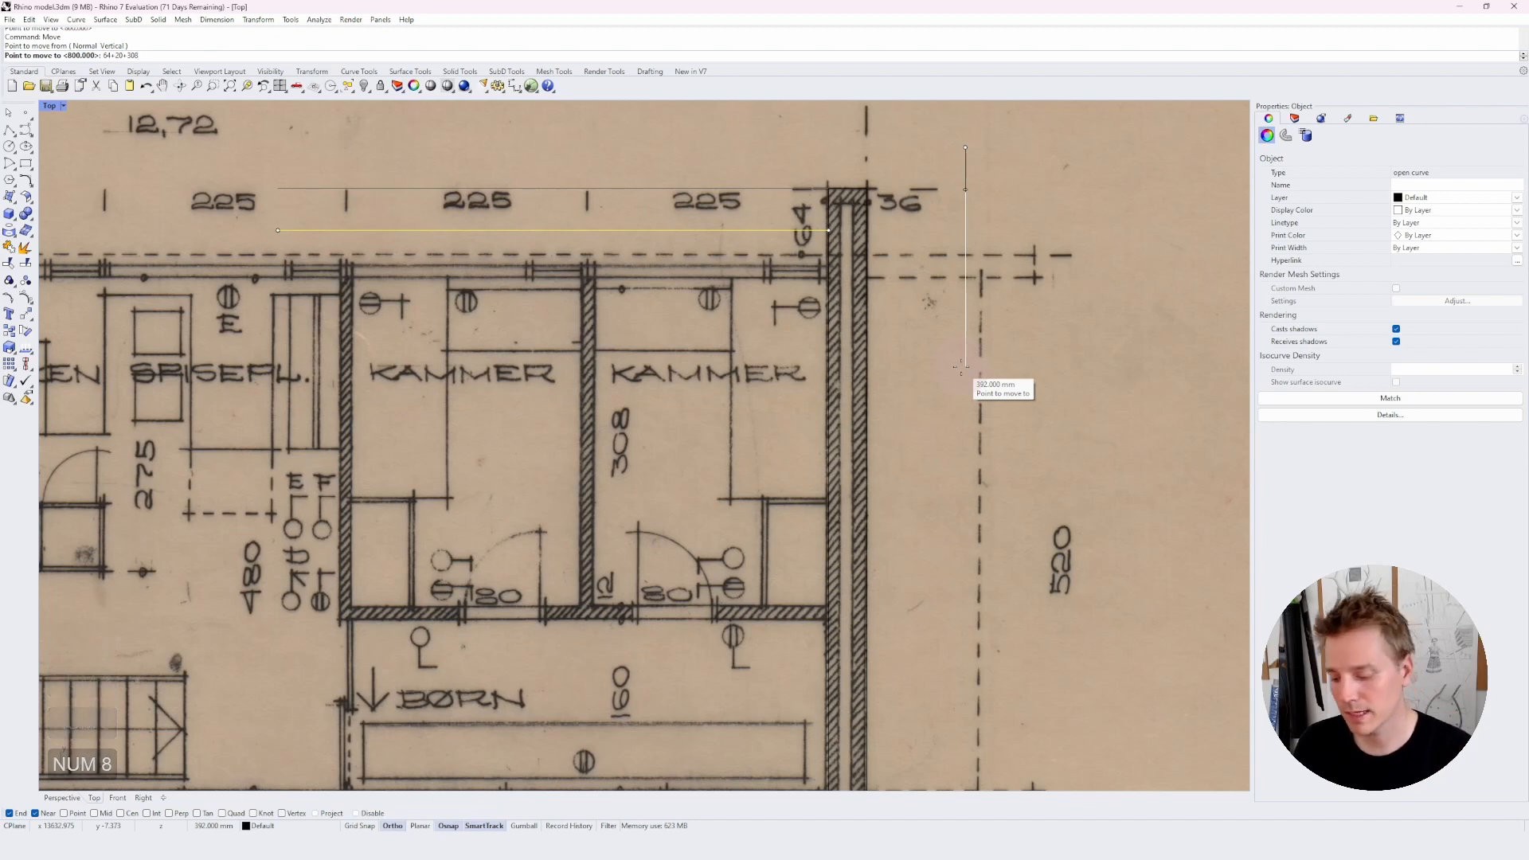
type("c")
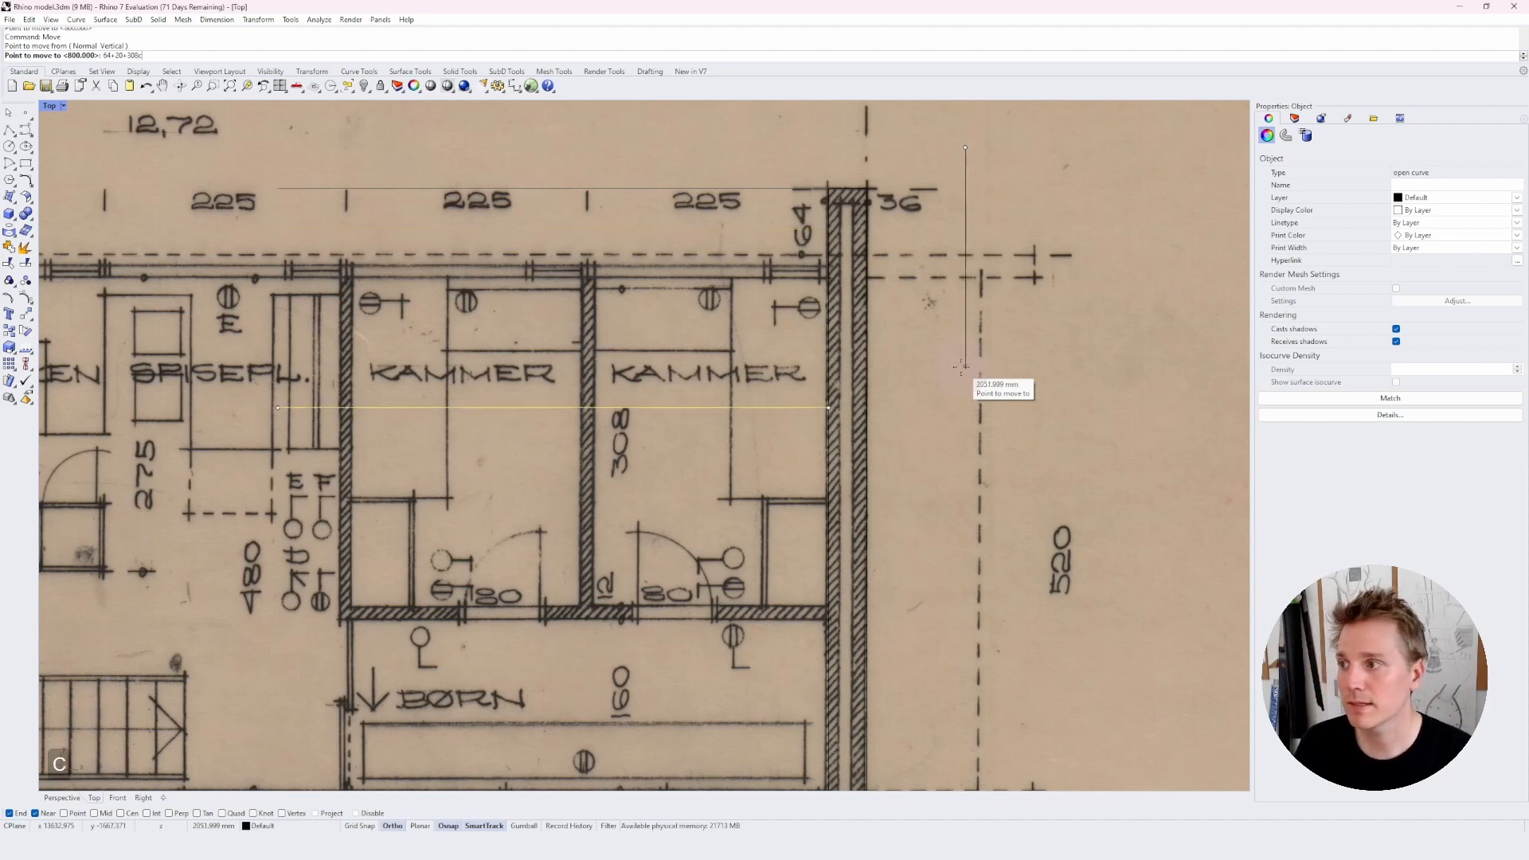
type("m")
key("Return")
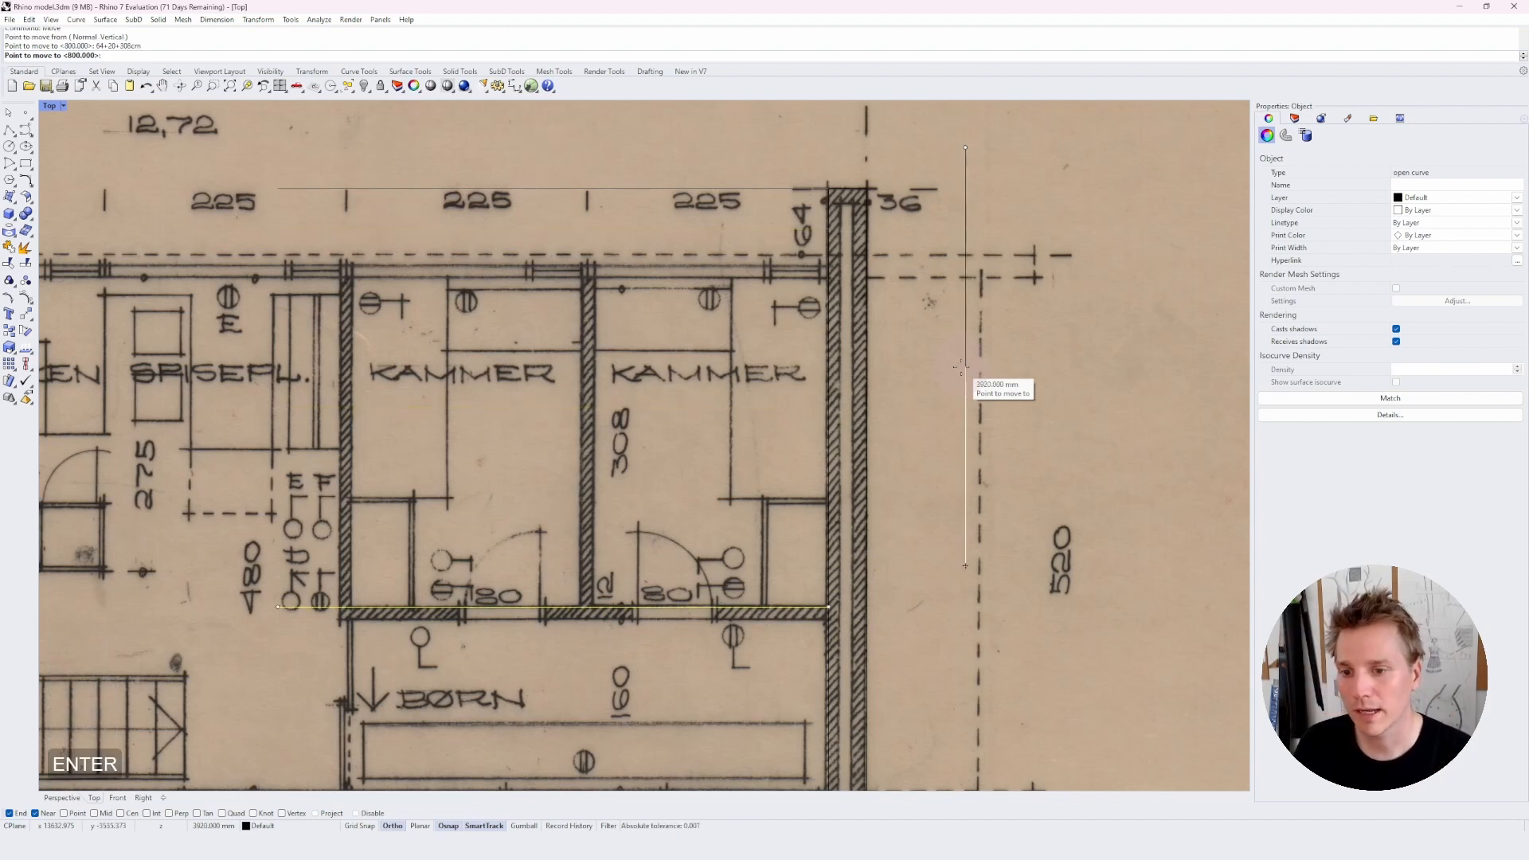
left_click(962, 367)
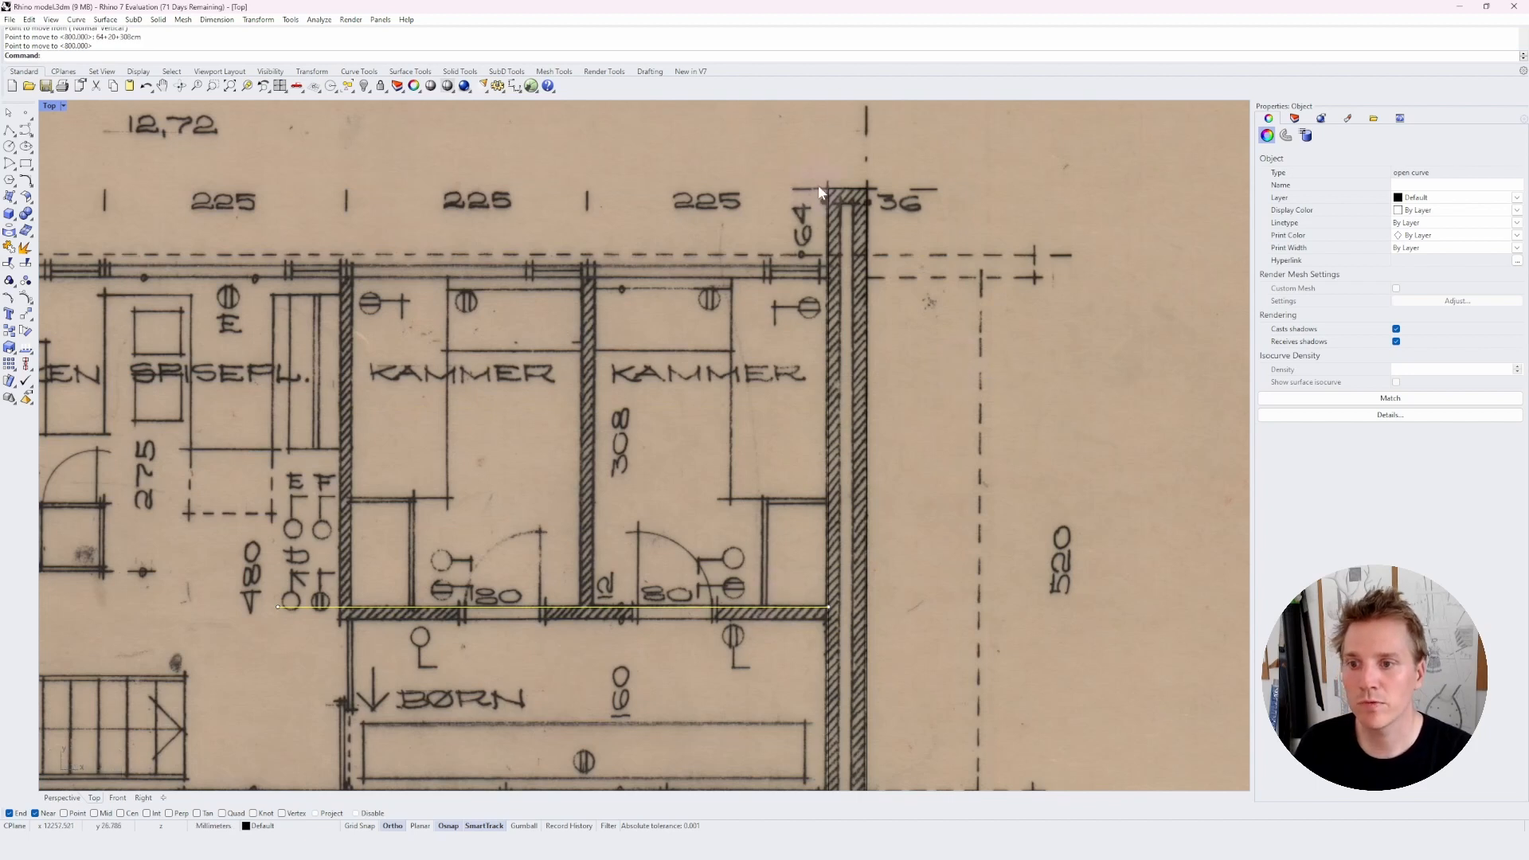
- Offset the moved horizontal line 12 cm downward to form the wall between the KAMMER rooms and BØRN
scroll(611, 622, "up", 5)
left_click(599, 535)
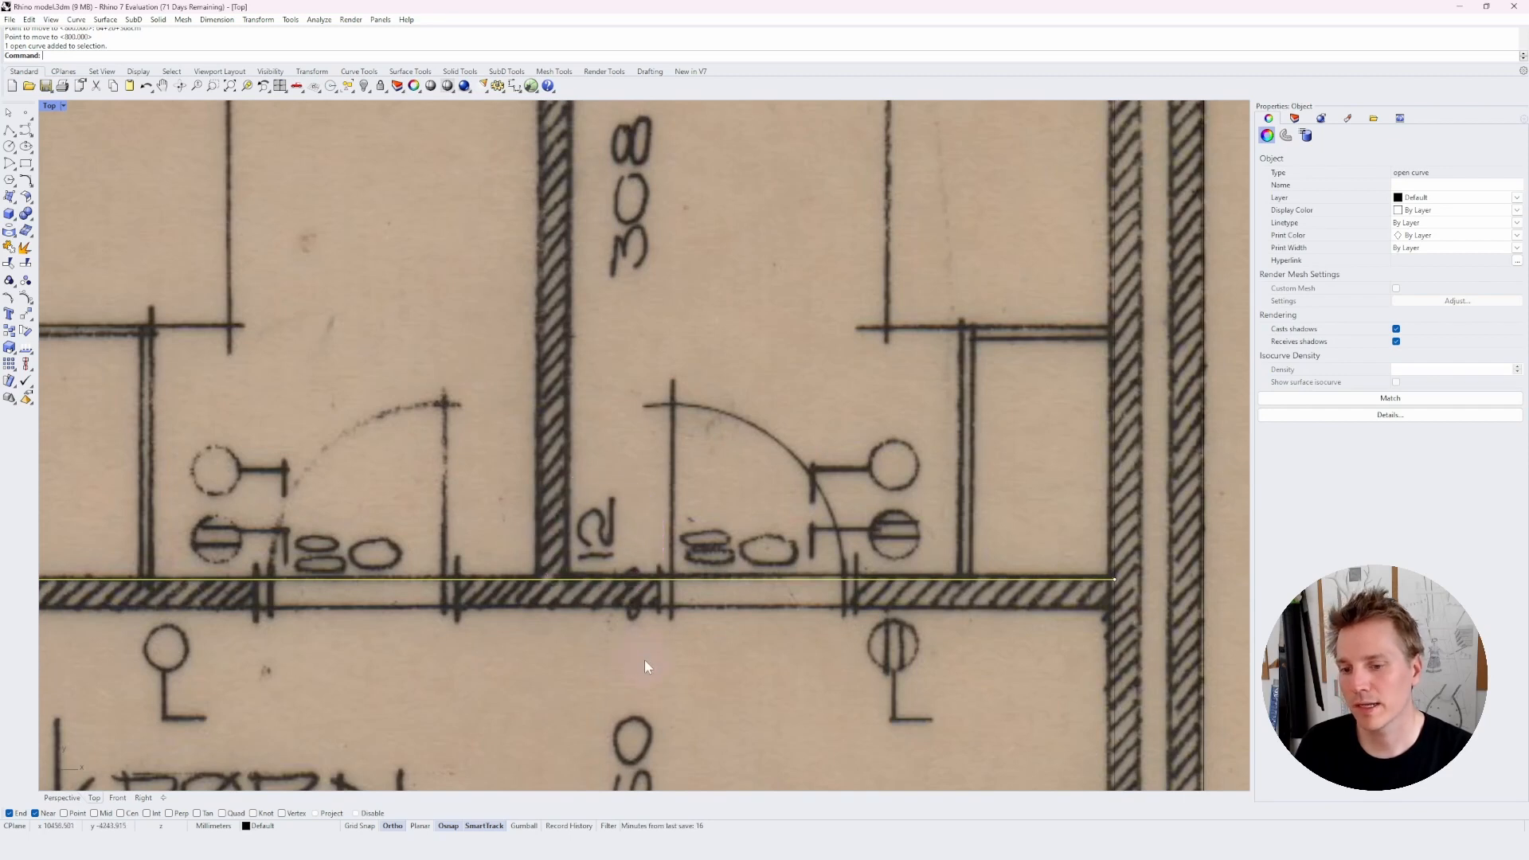
scroll(646, 661, "down", 5)
type("of")
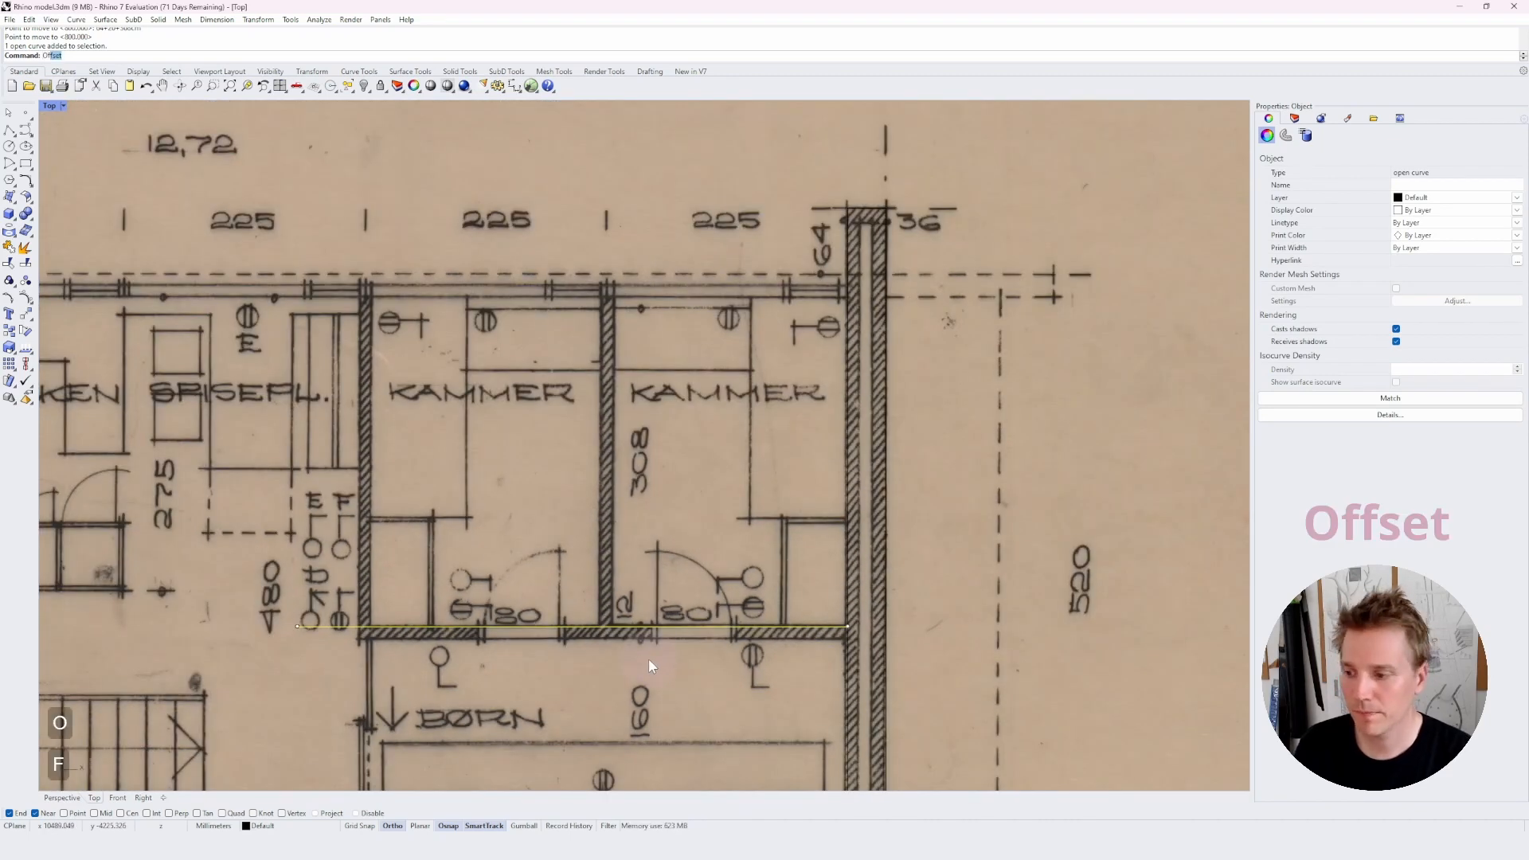
type("fset")
key("Return")
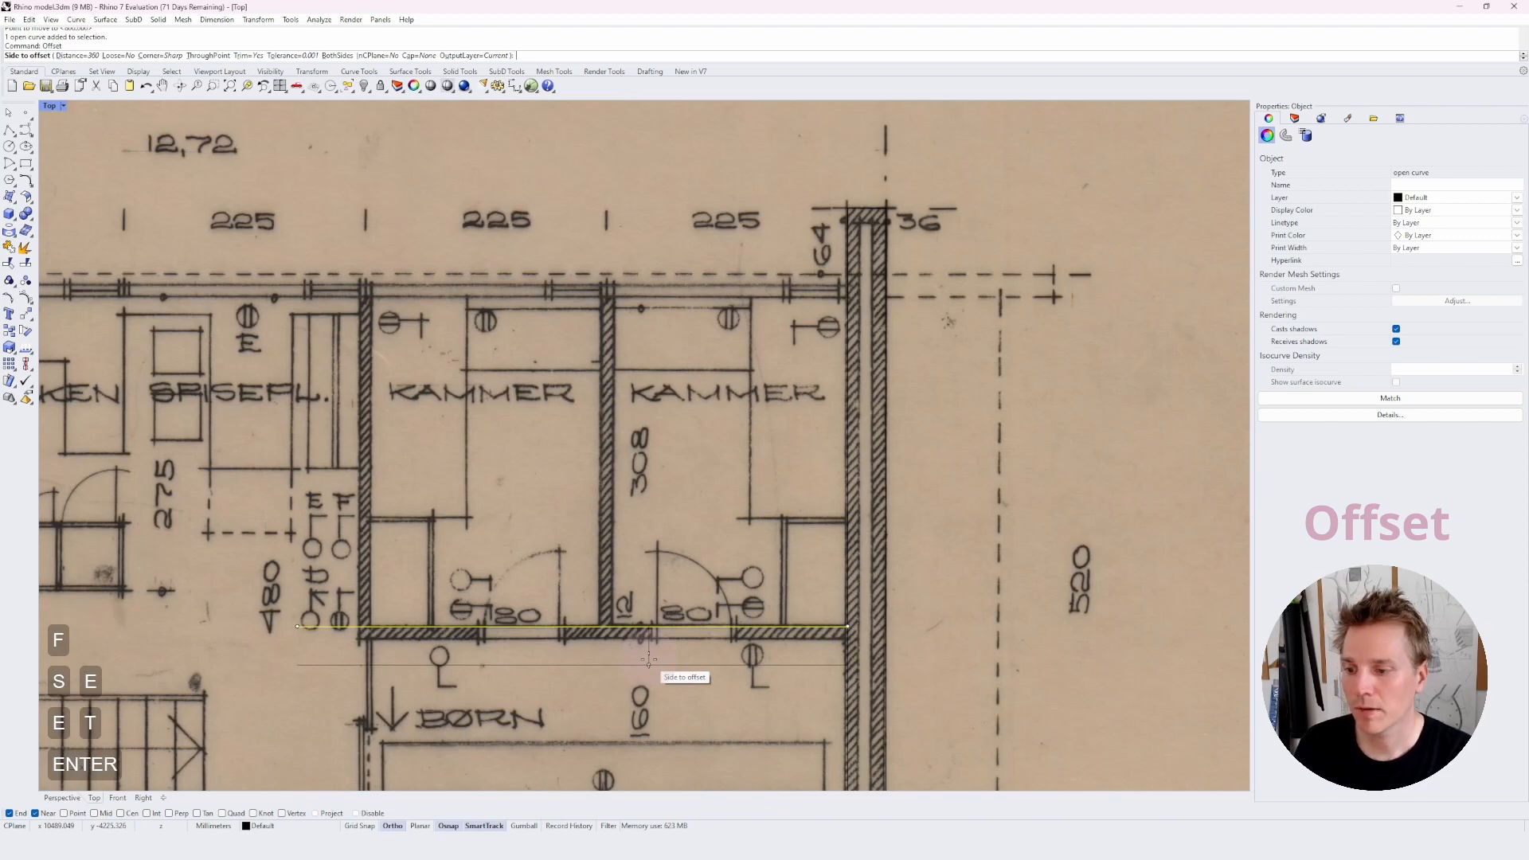
type("12cm")
key("Return")
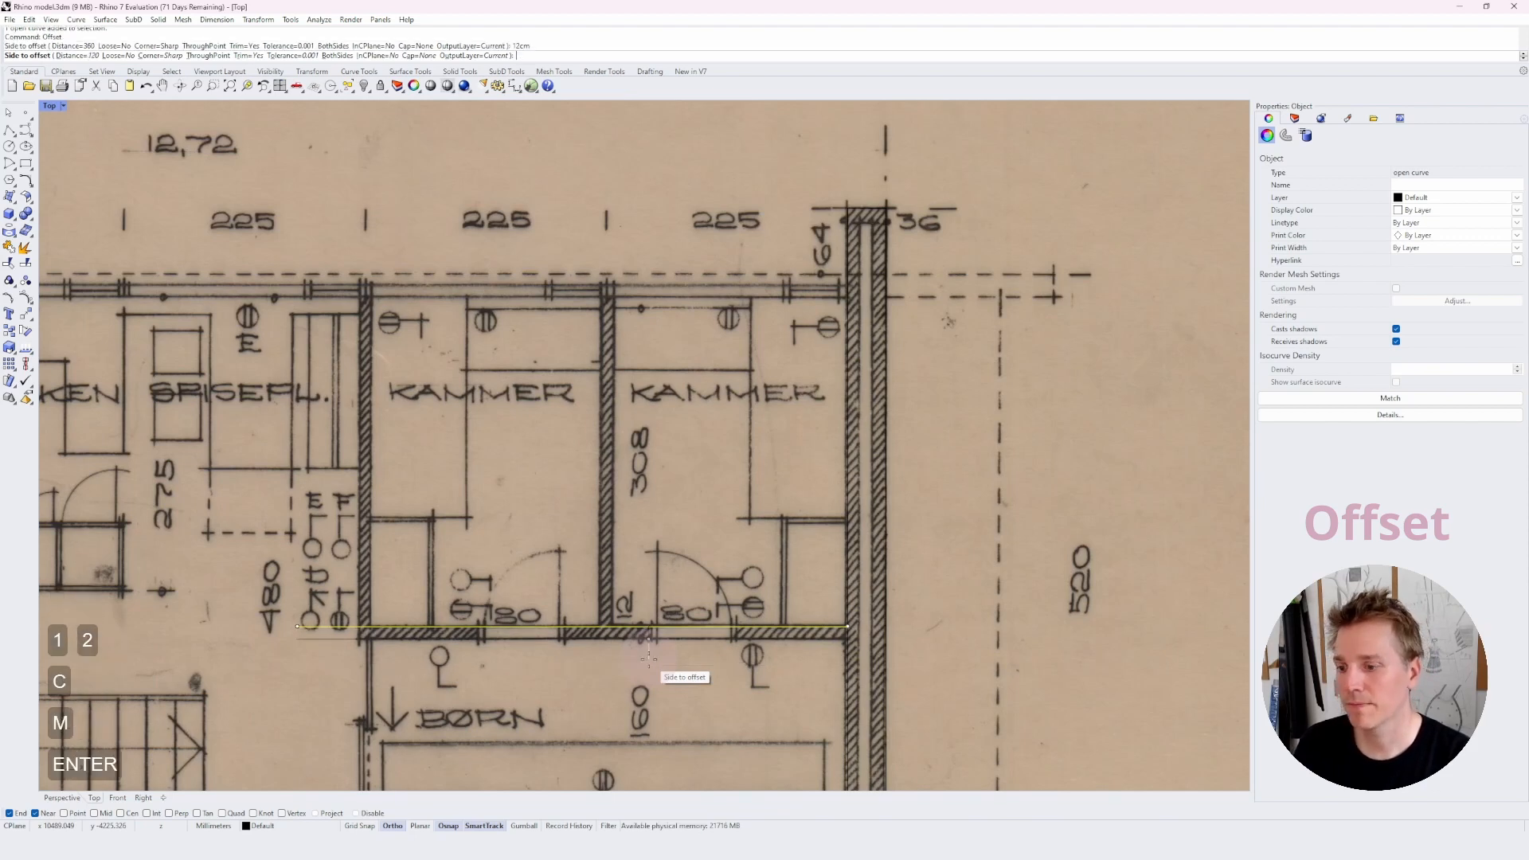
left_click(649, 658)
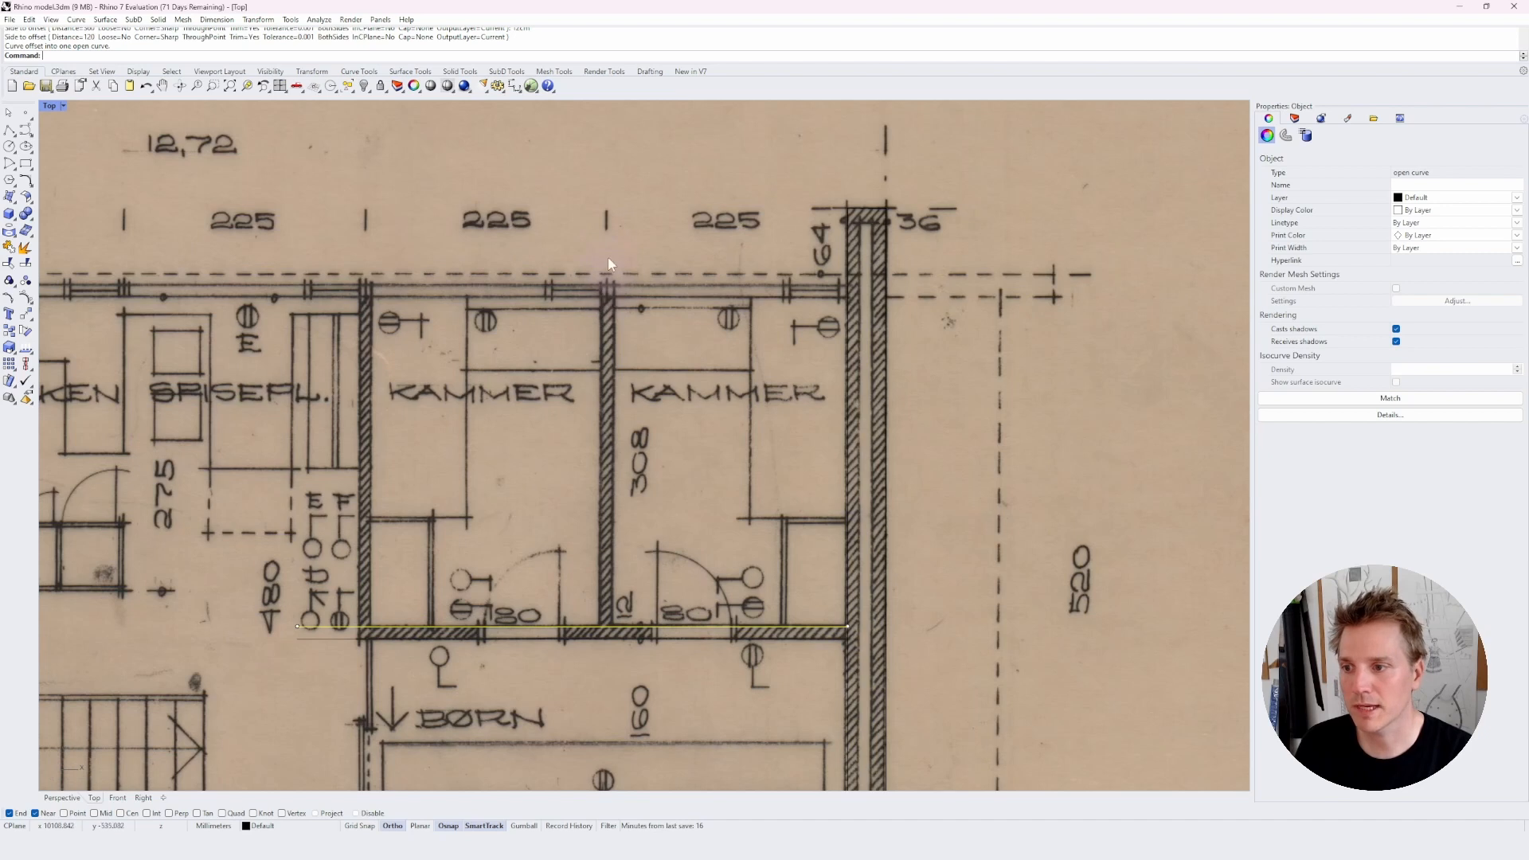
- Draw a vertical line from the inner upper corner of the right outer wall down past the horizontal partition
left_click(702, 174)
type("l")
key("Return")
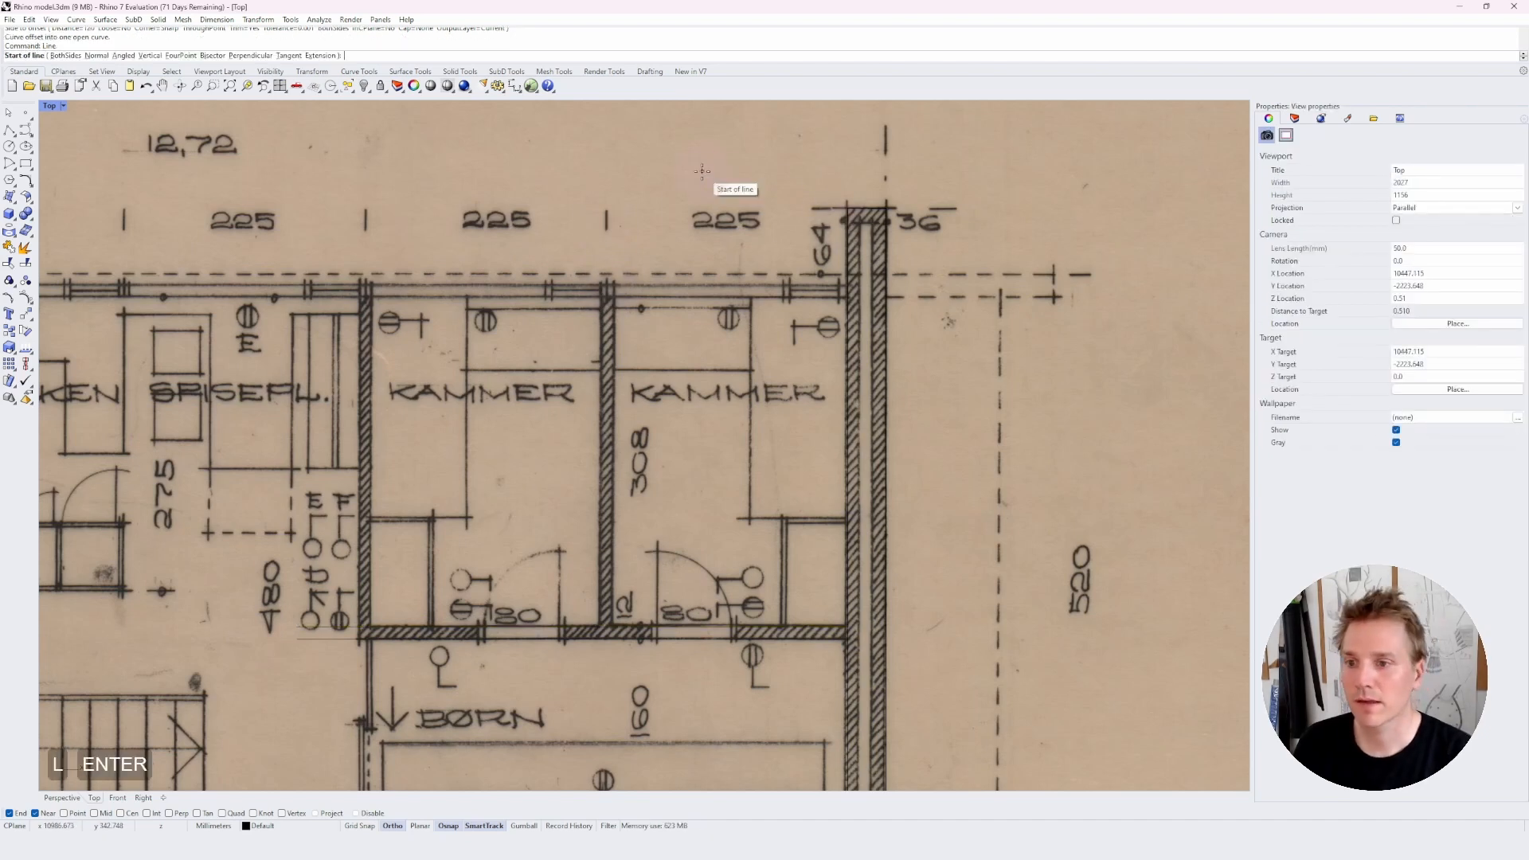
left_click(848, 208)
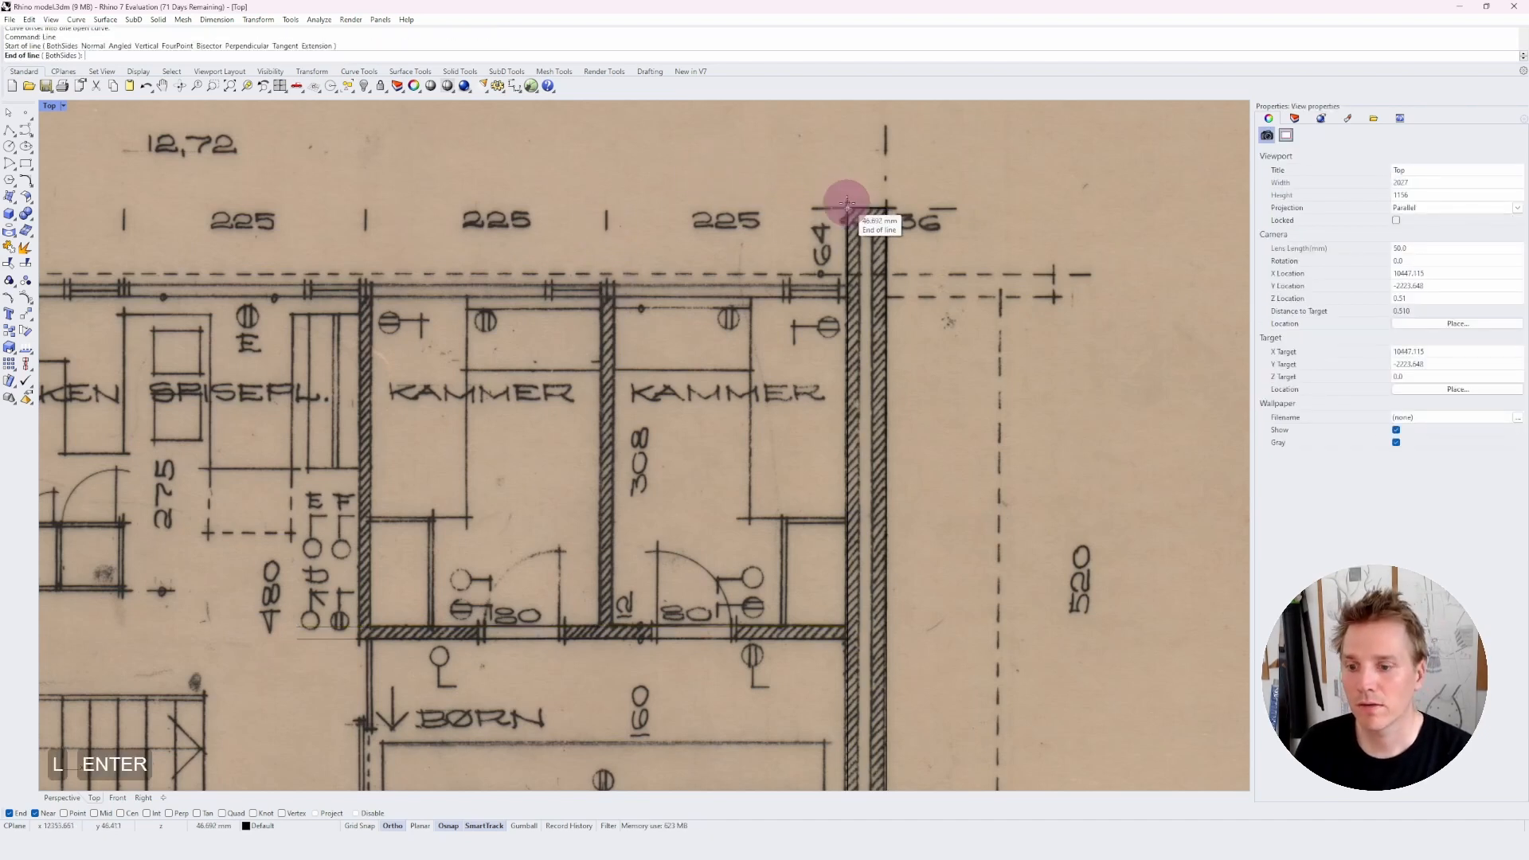
left_click(845, 674)
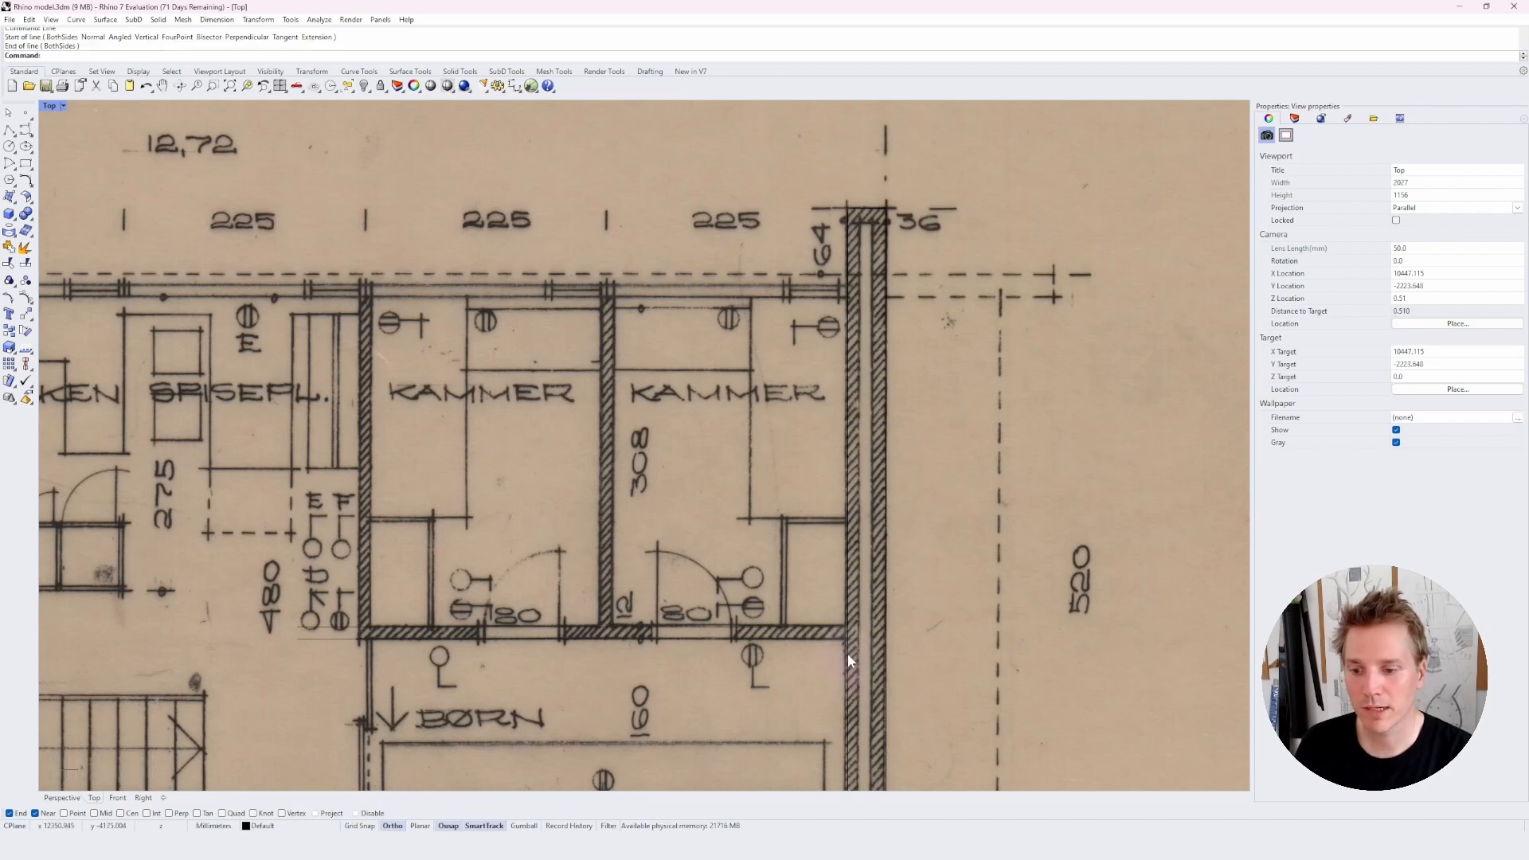
- Move the new vertical line 225 cm left to the centre of the wall between the two KAMMER rooms
left_click(847, 661)
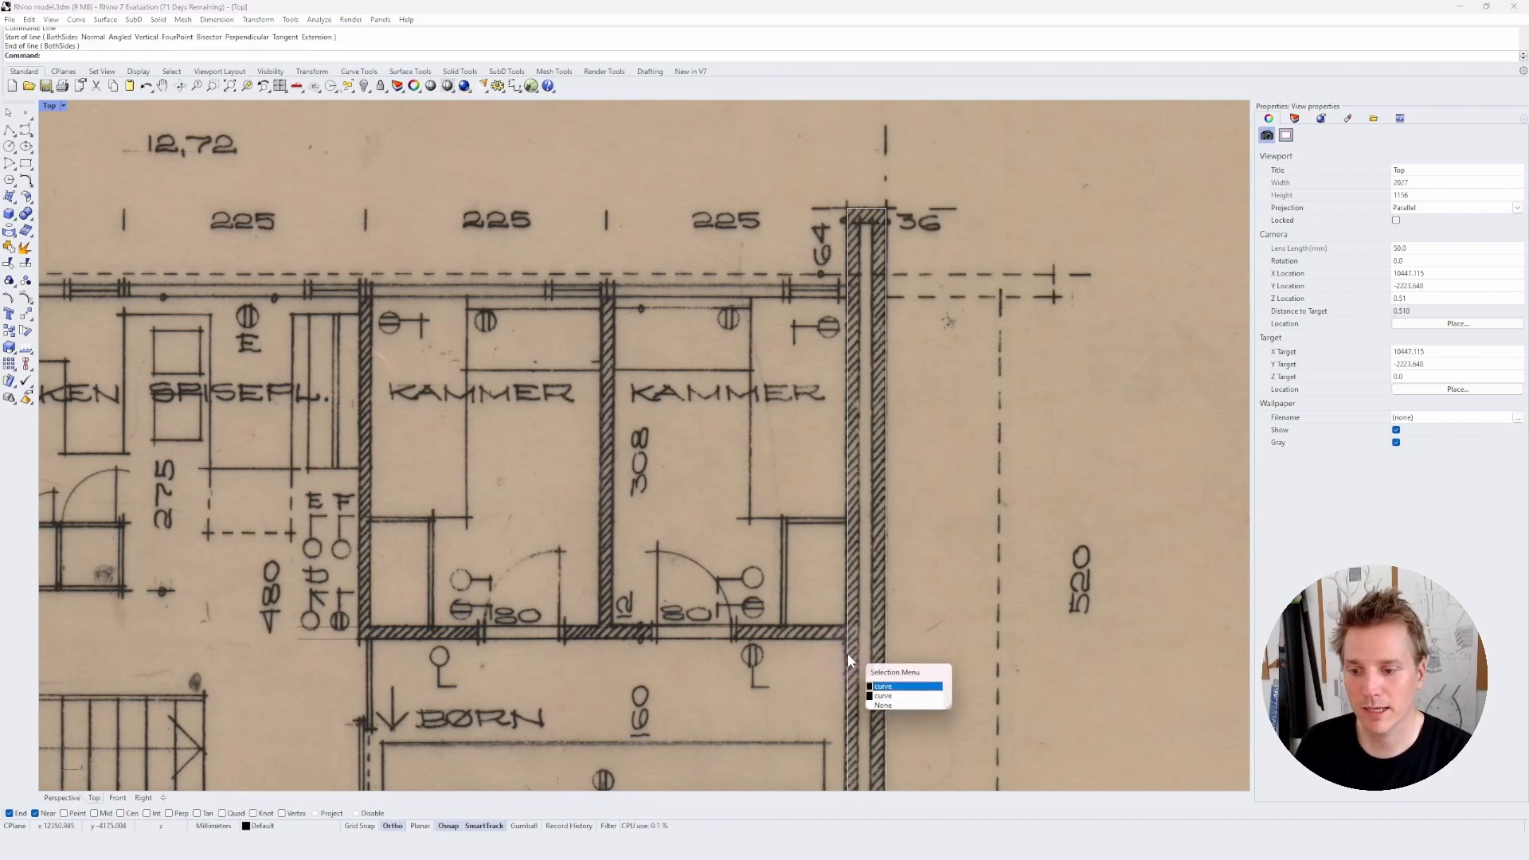
left_click(887, 697)
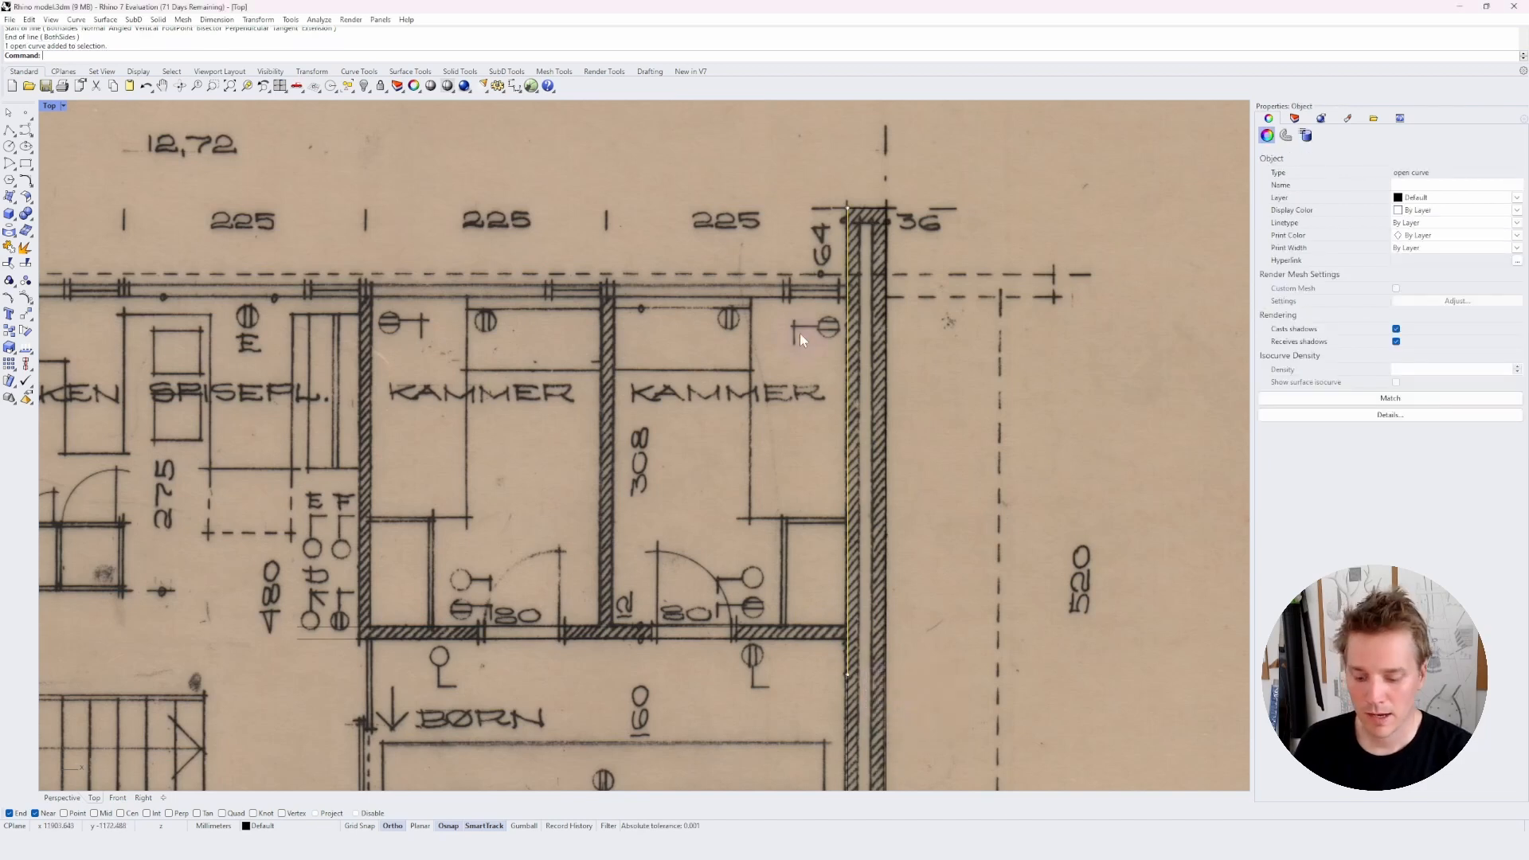
type("move")
key("Return")
left_click(791, 179)
type("2")
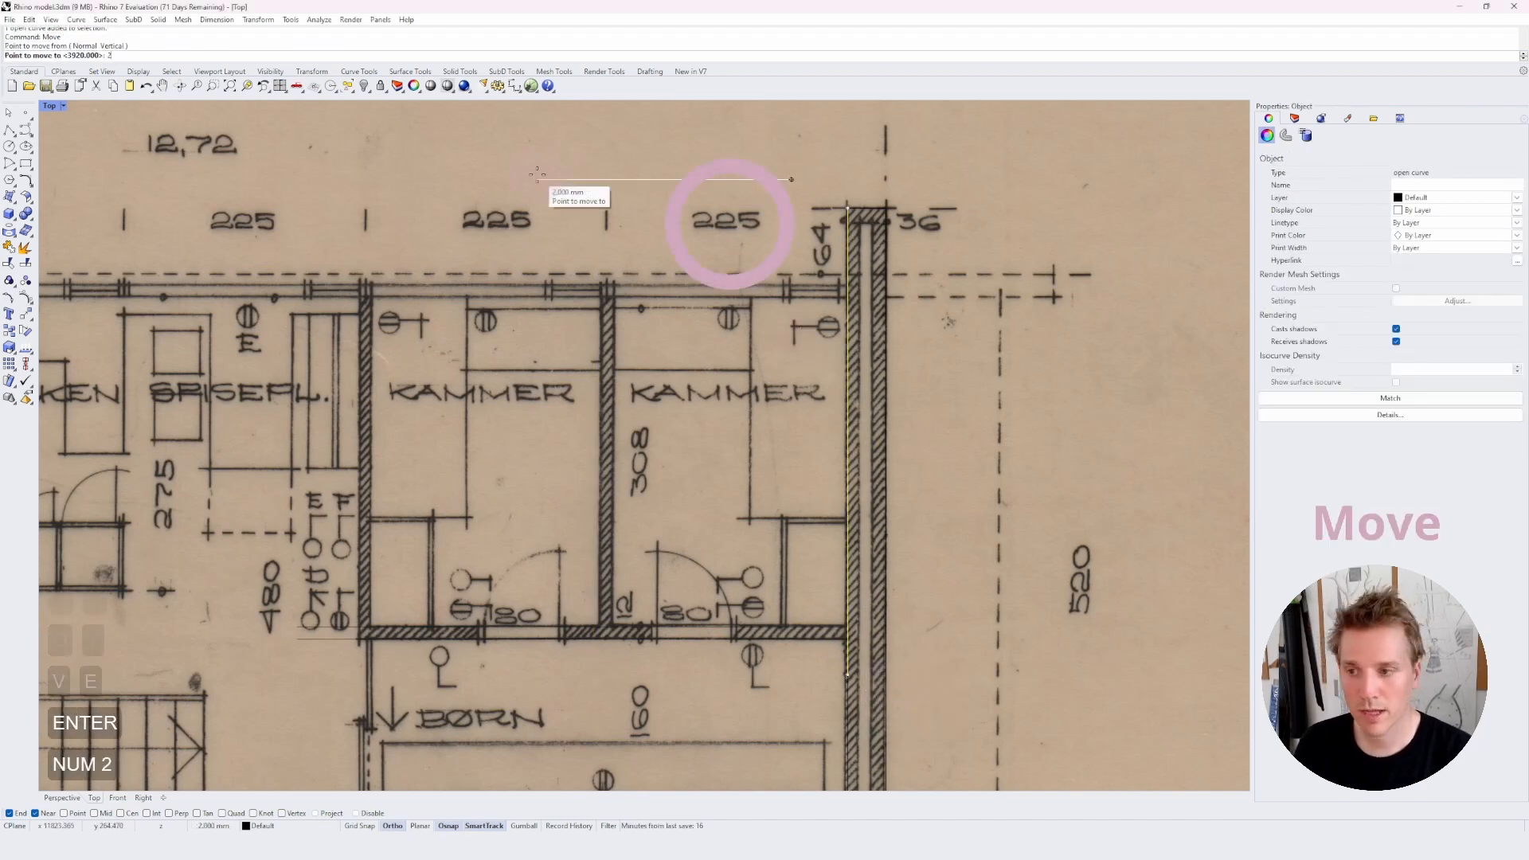
type("25cm")
key("Return")
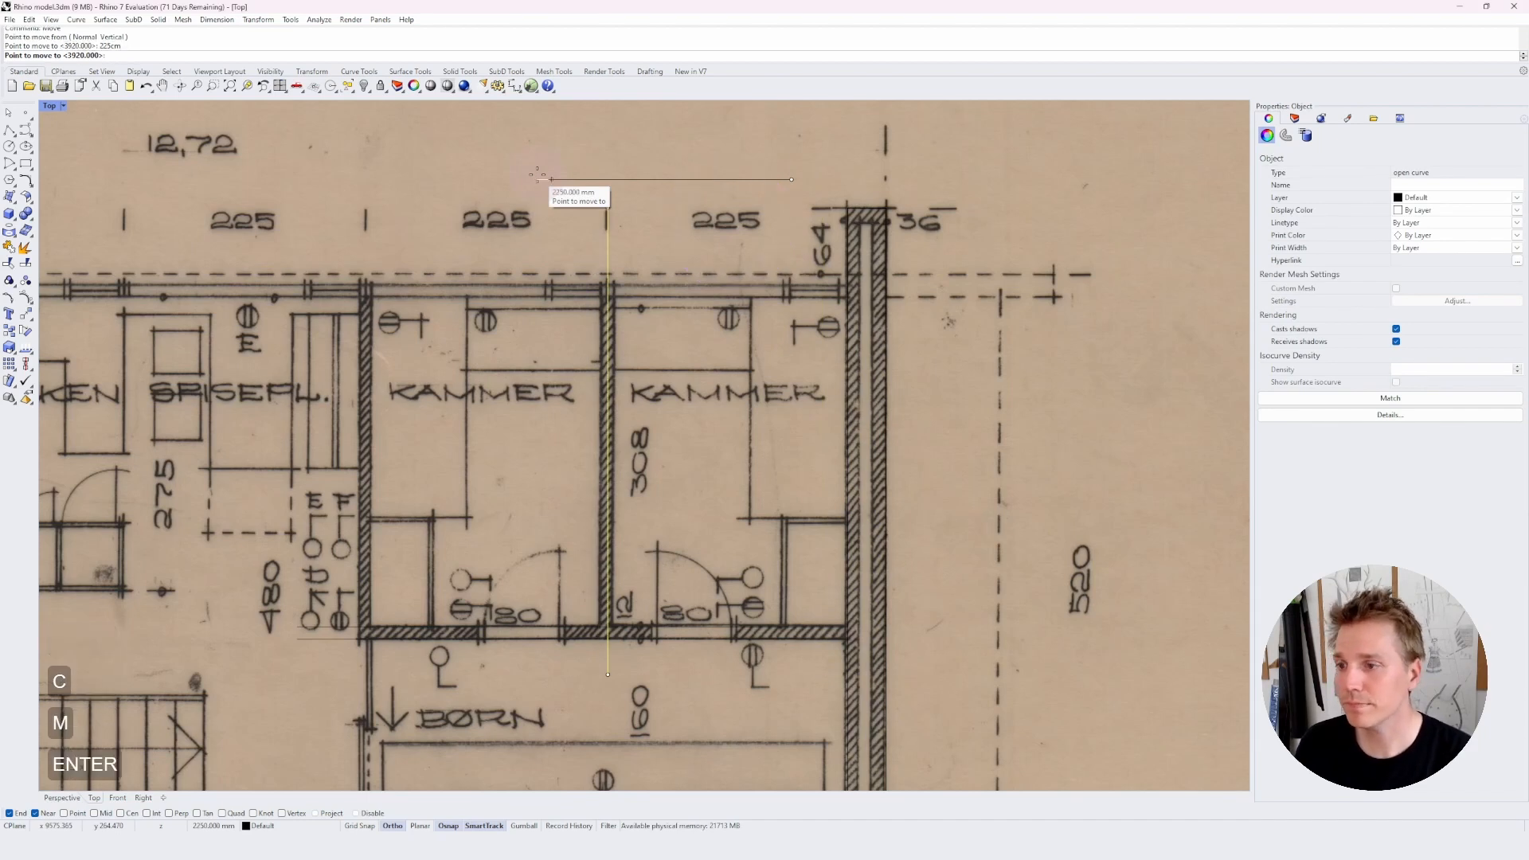
left_click(537, 174)
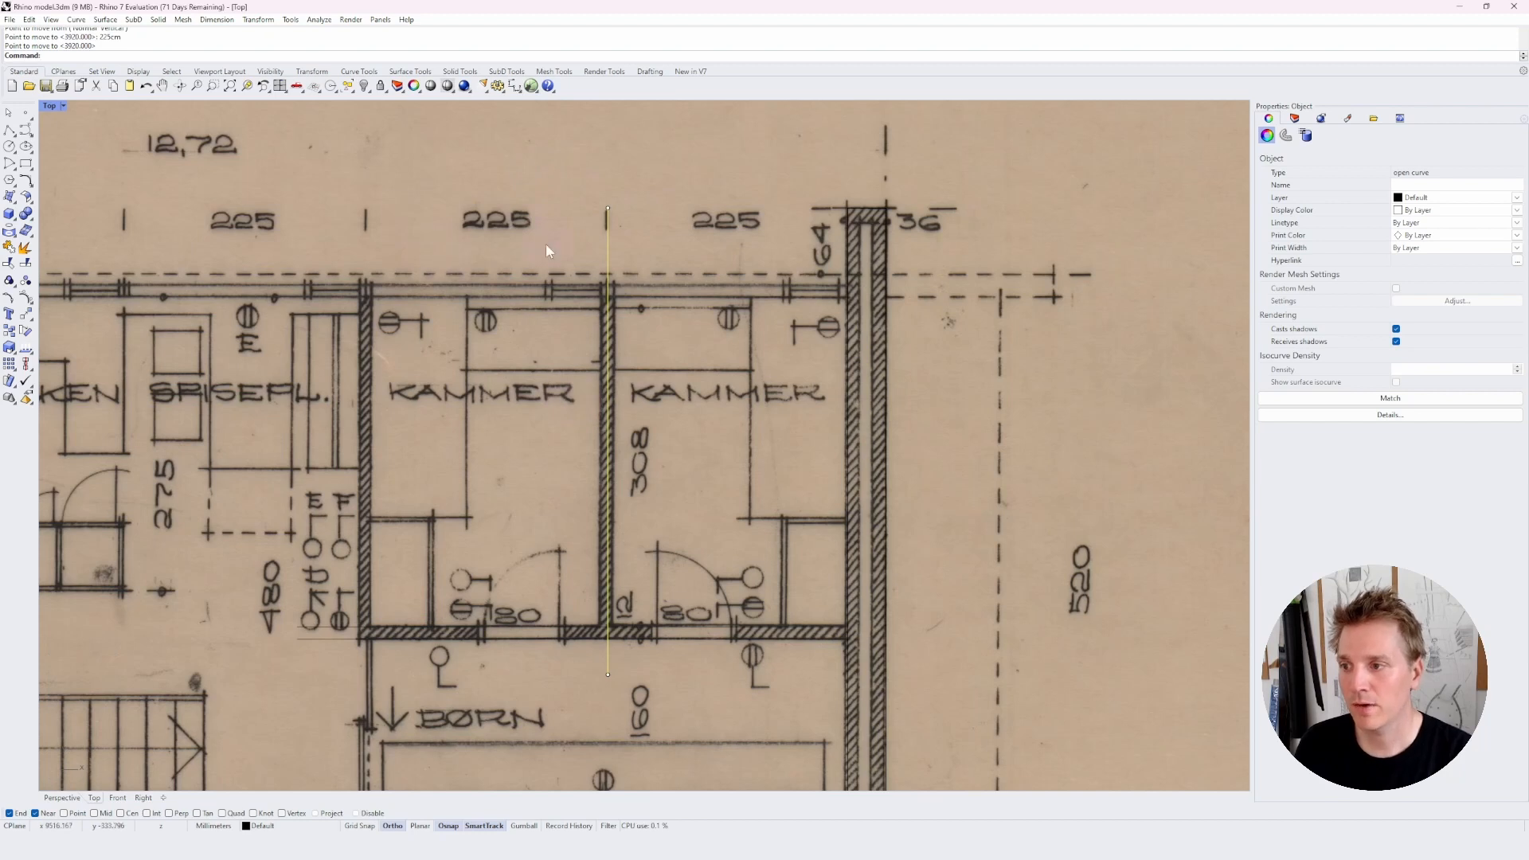
- Copy the vertical centre line 225 cm further left to the wall between KAMMER and SPISEPL
key("space")
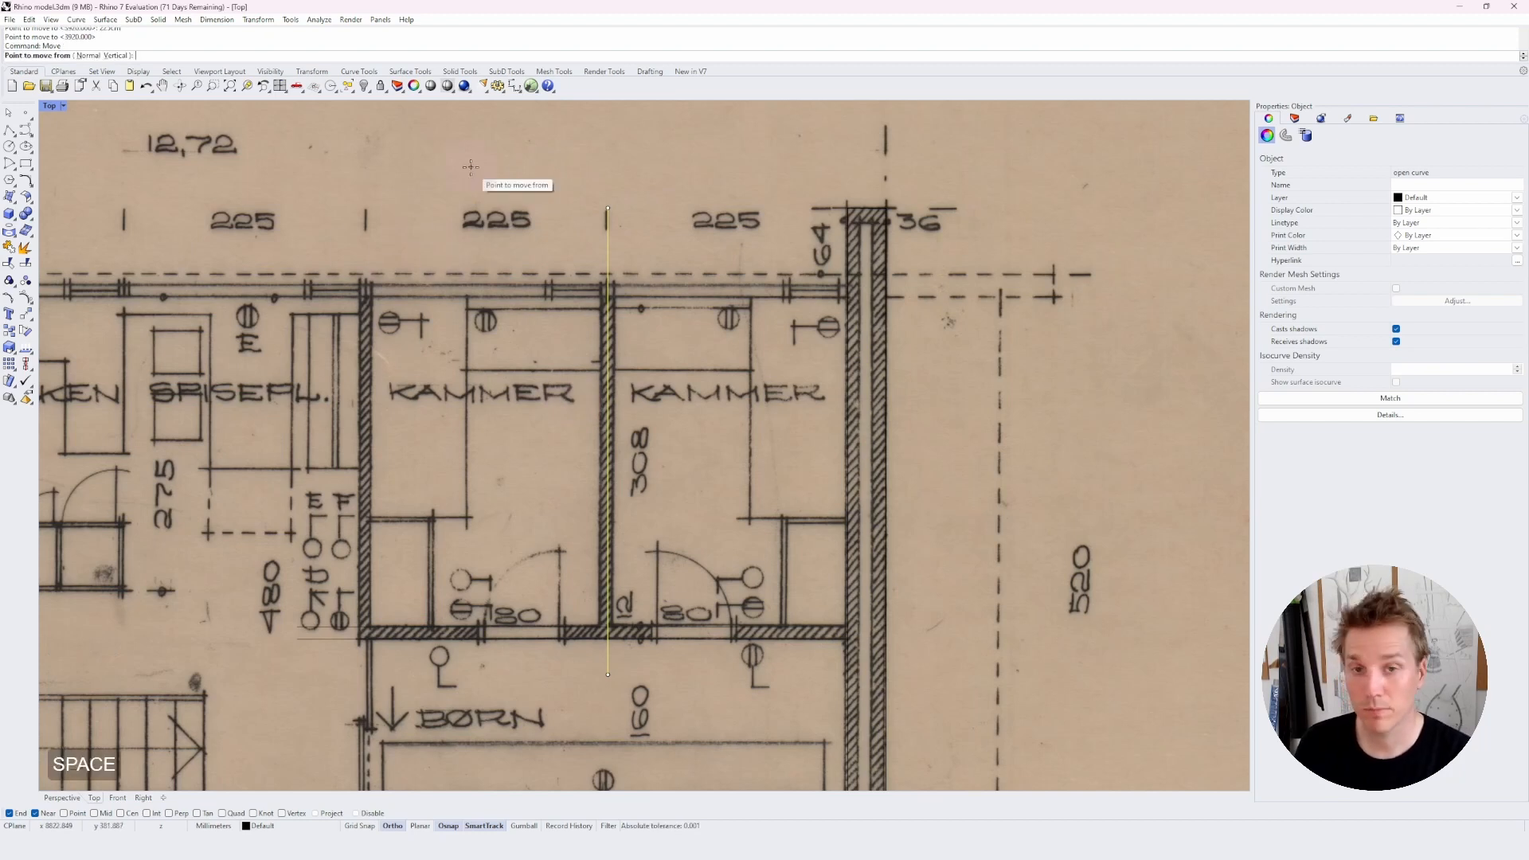
key("Escape")
type("cop")
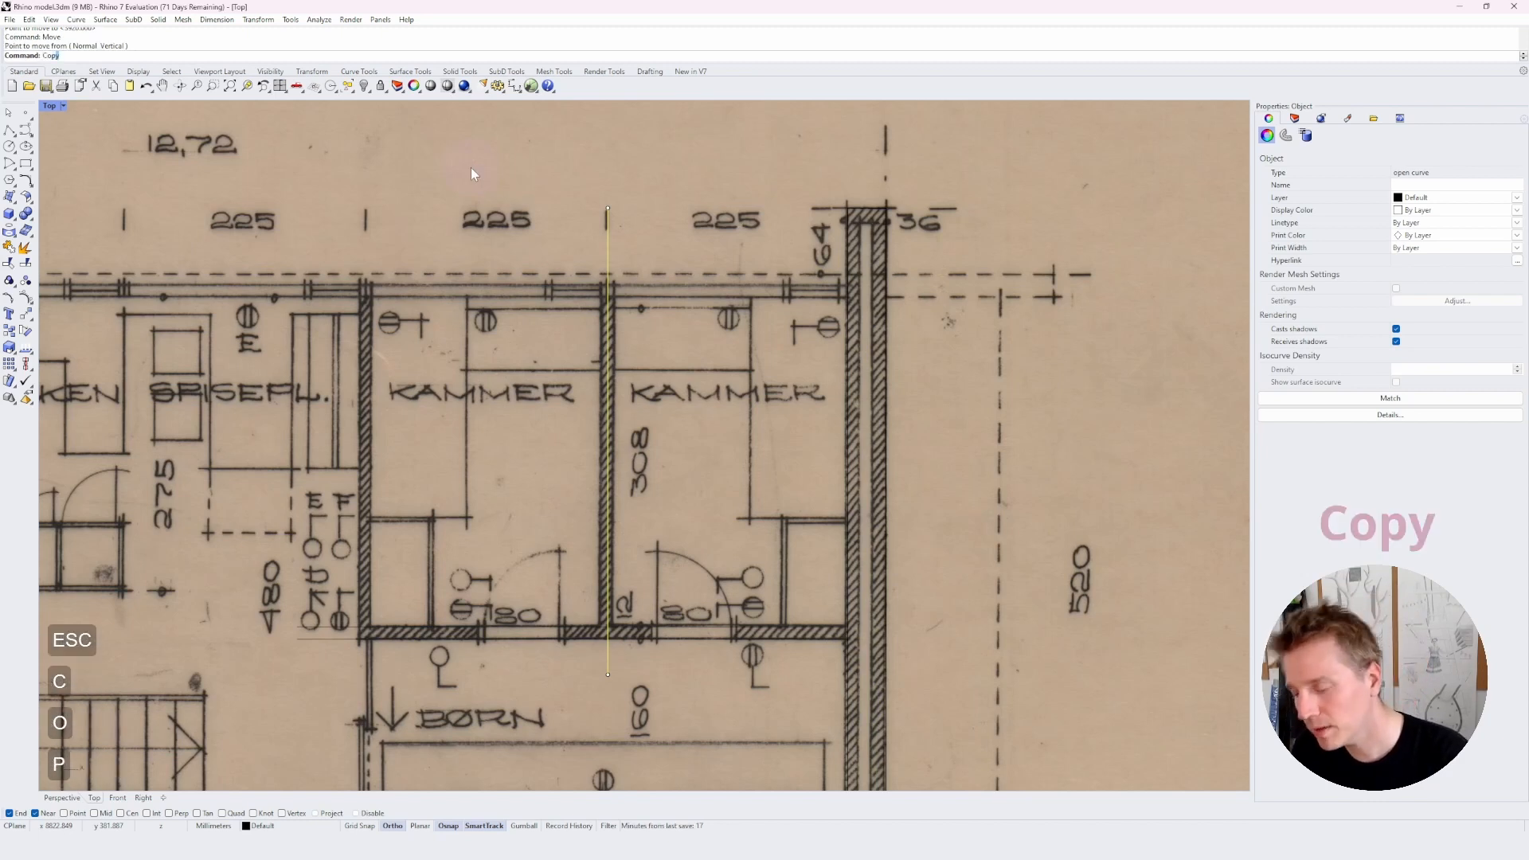
key("Return")
left_click(583, 153)
type("225cm")
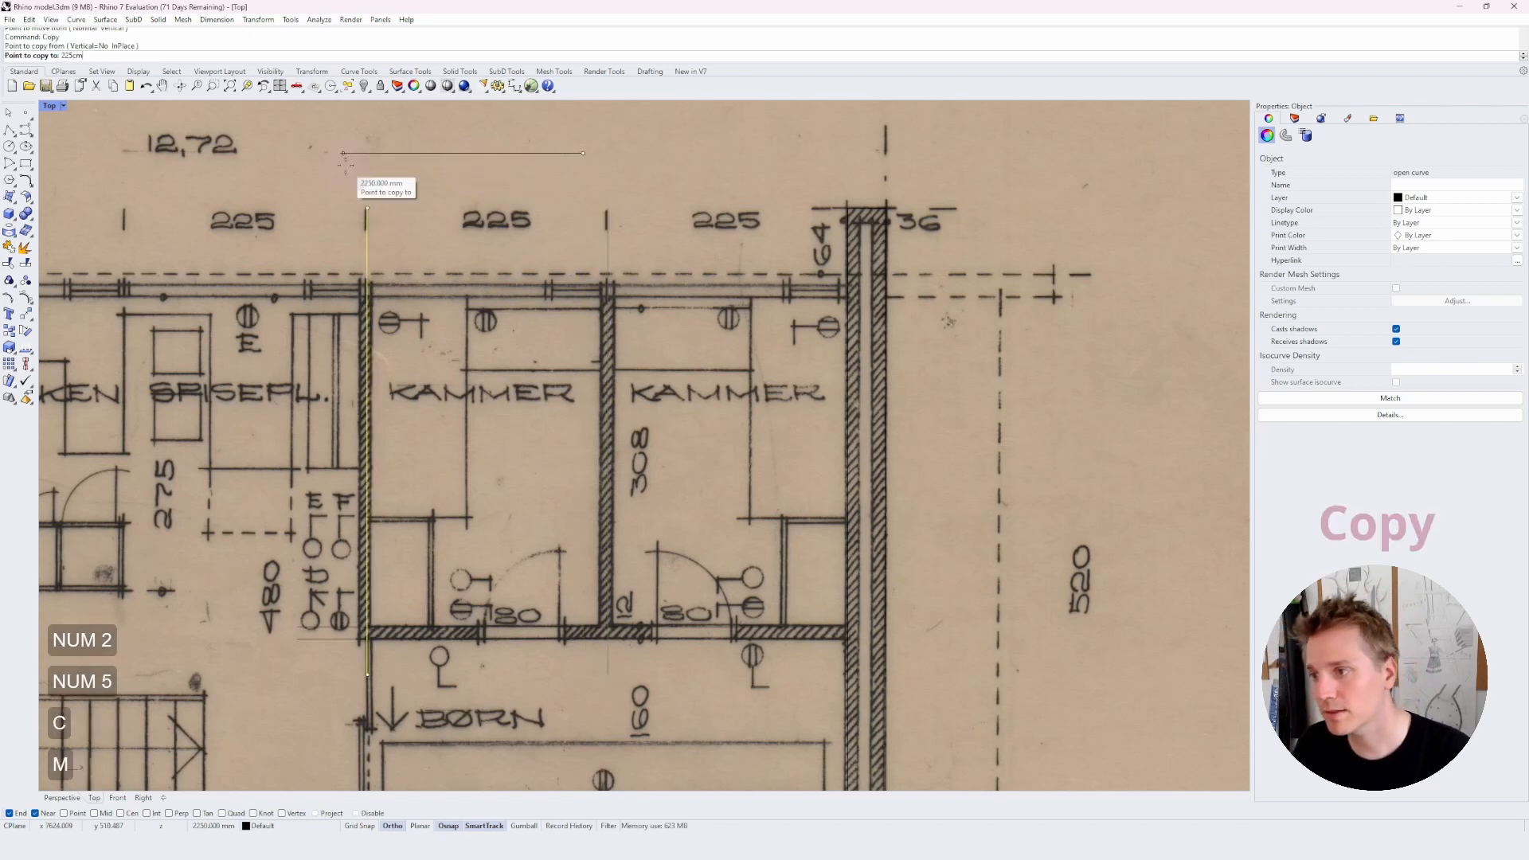
key("Return")
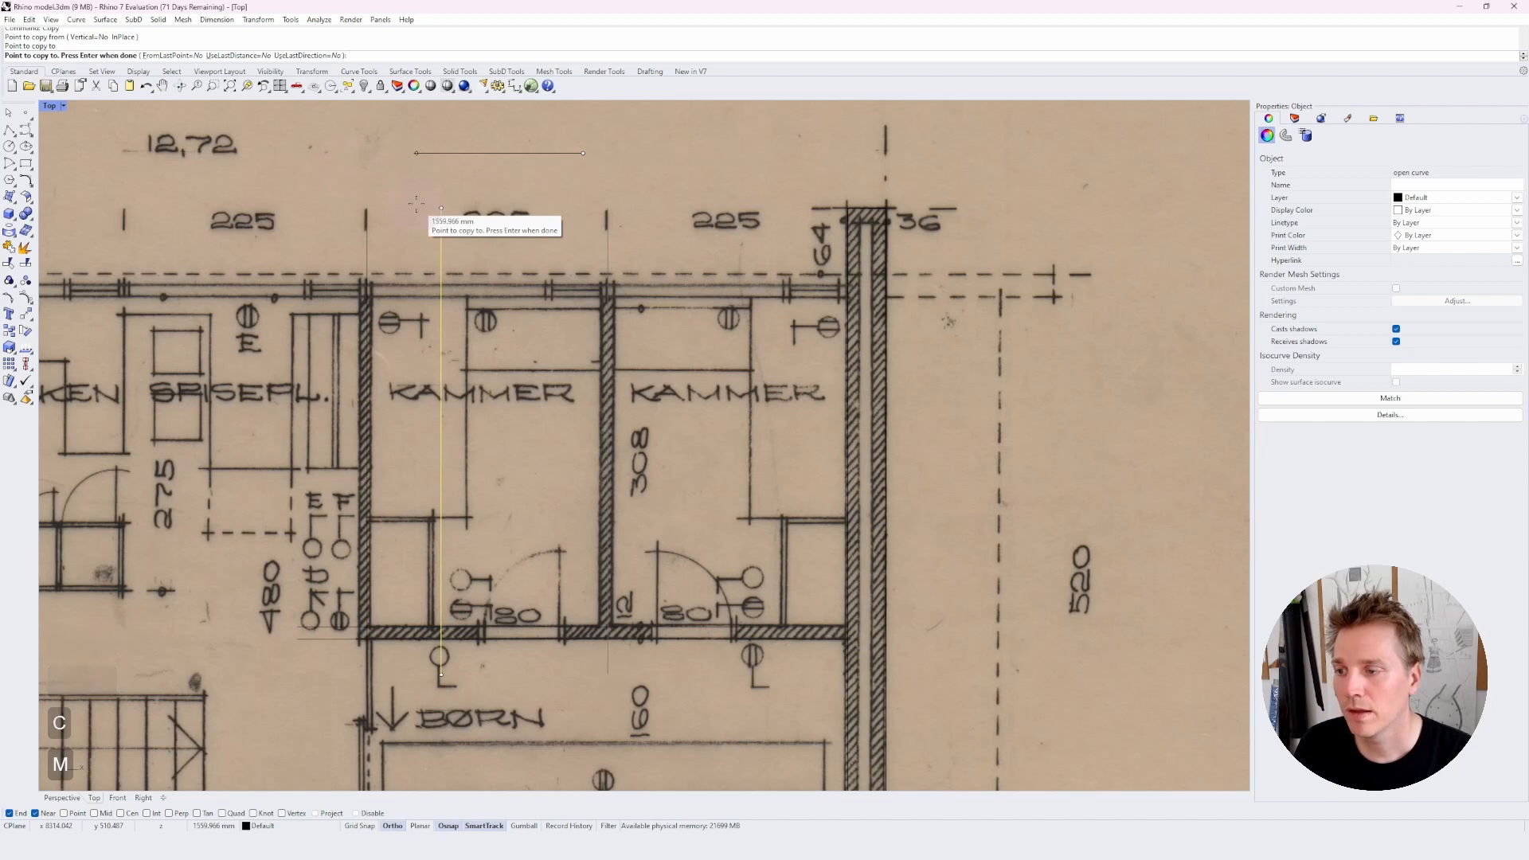
key("Escape")
key("Escape")
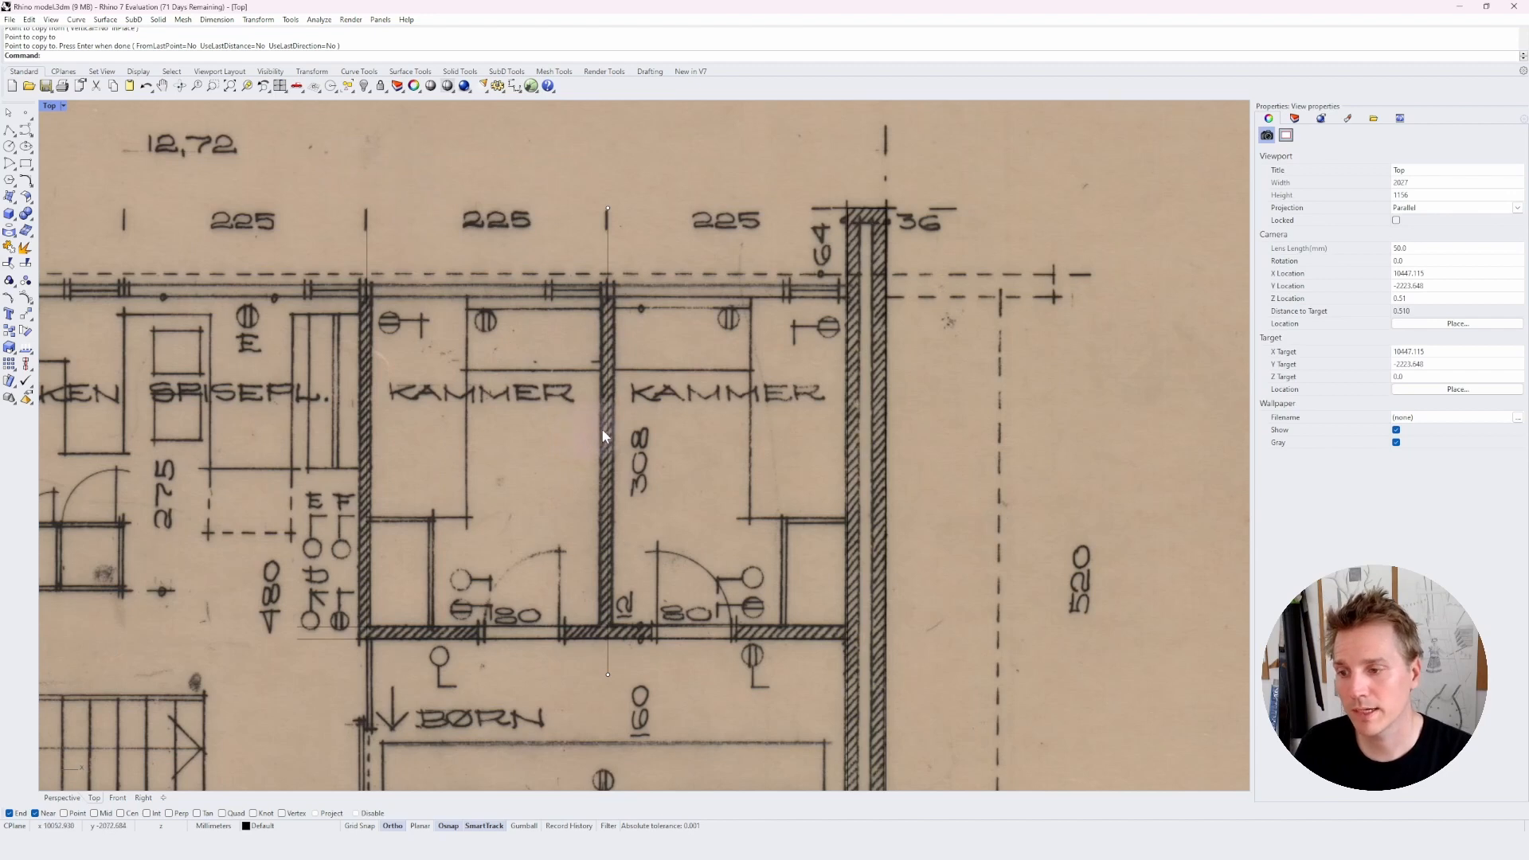
- Offset the centre line between the two KAMMER rooms 6 cm to the left and 6 cm to the right
left_click(608, 471)
key("space")
type("offset")
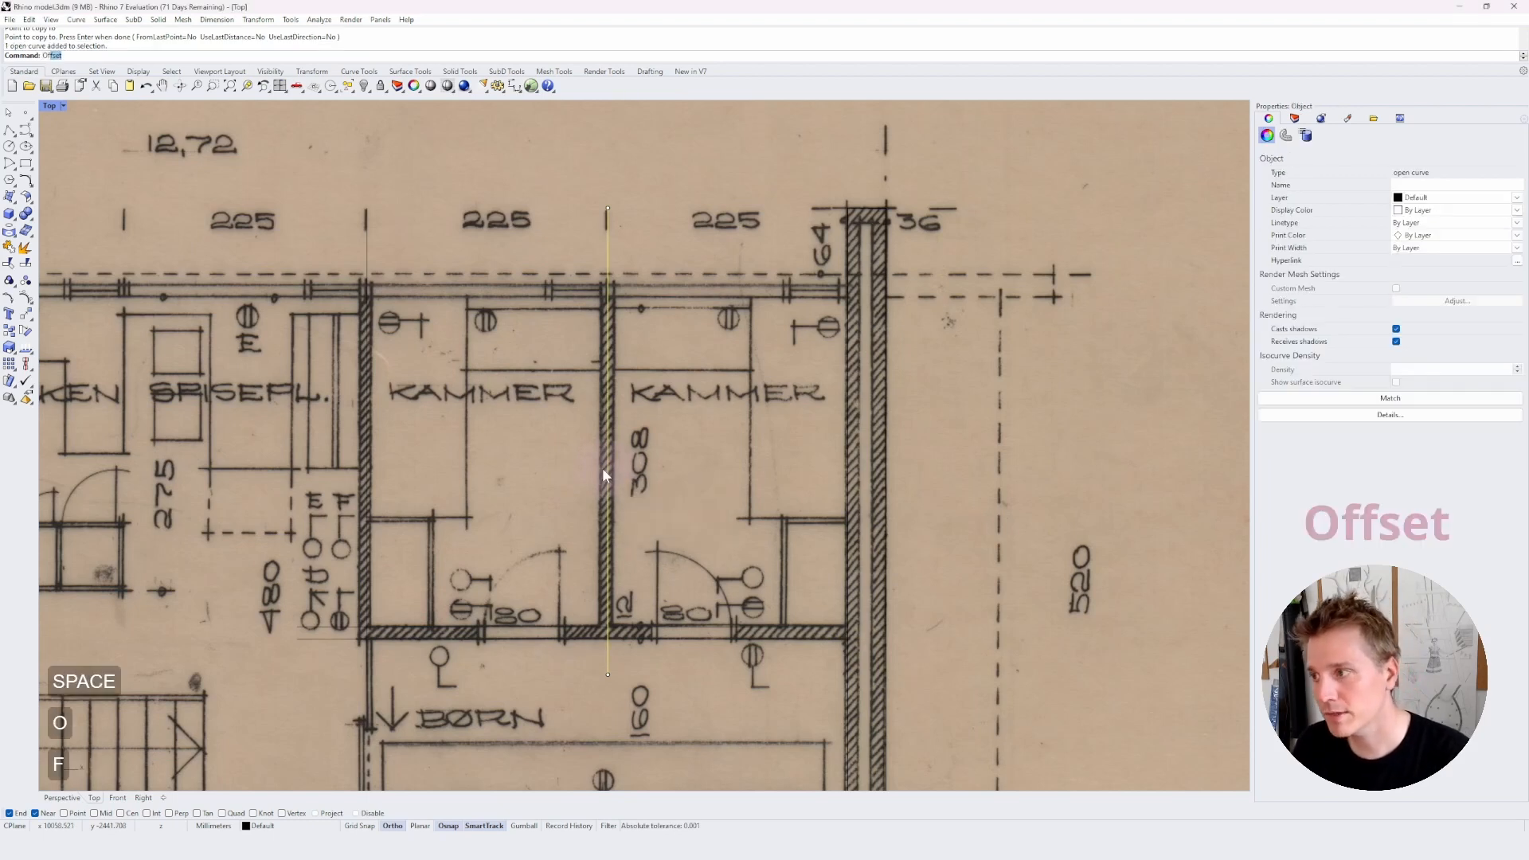
key("Return")
type("6cm")
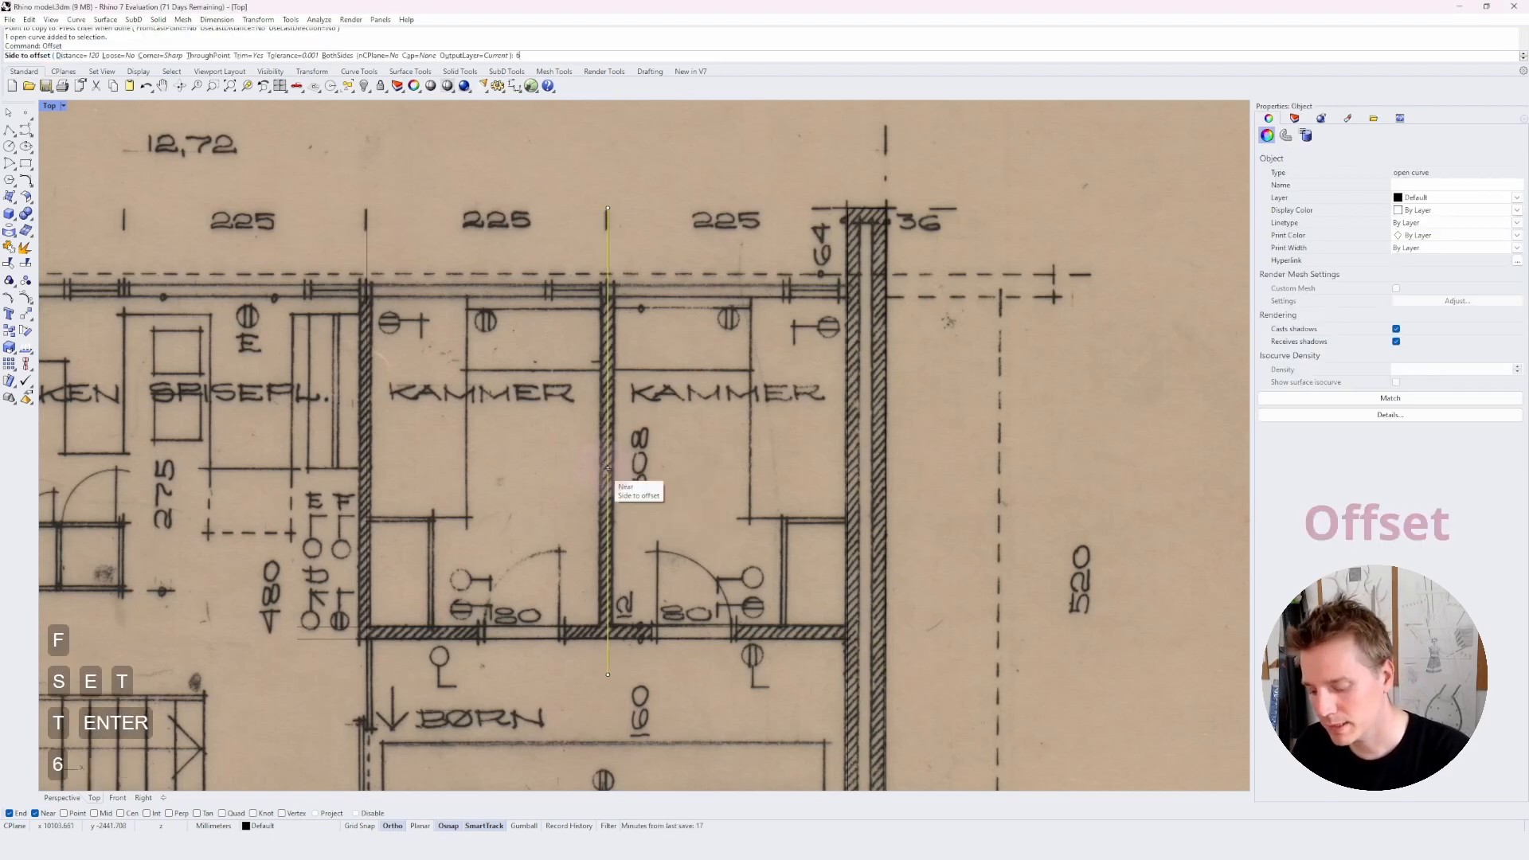
key("Return")
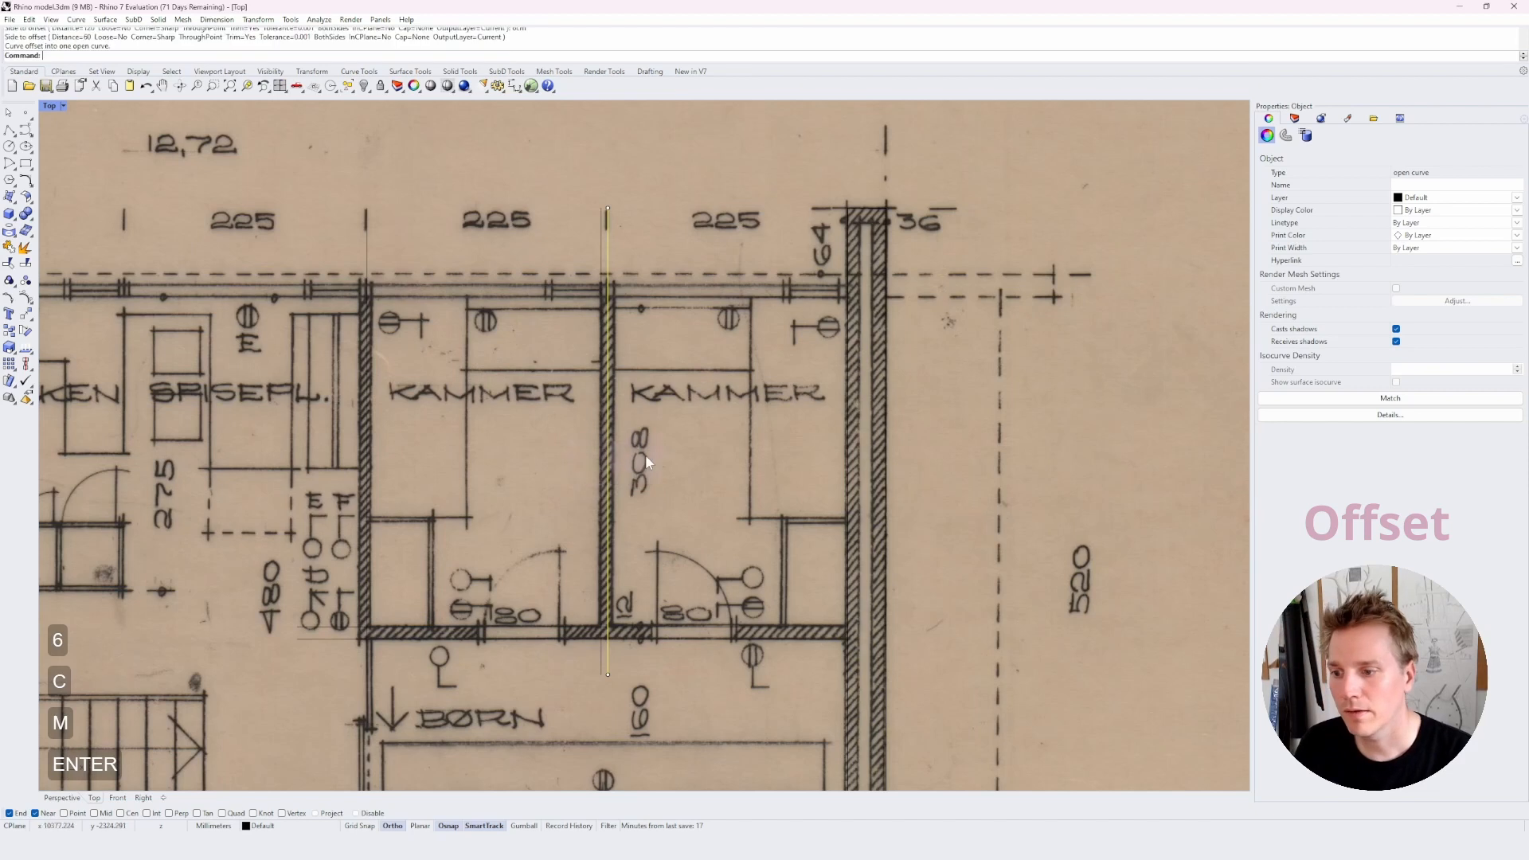
key("space")
left_click(649, 453)
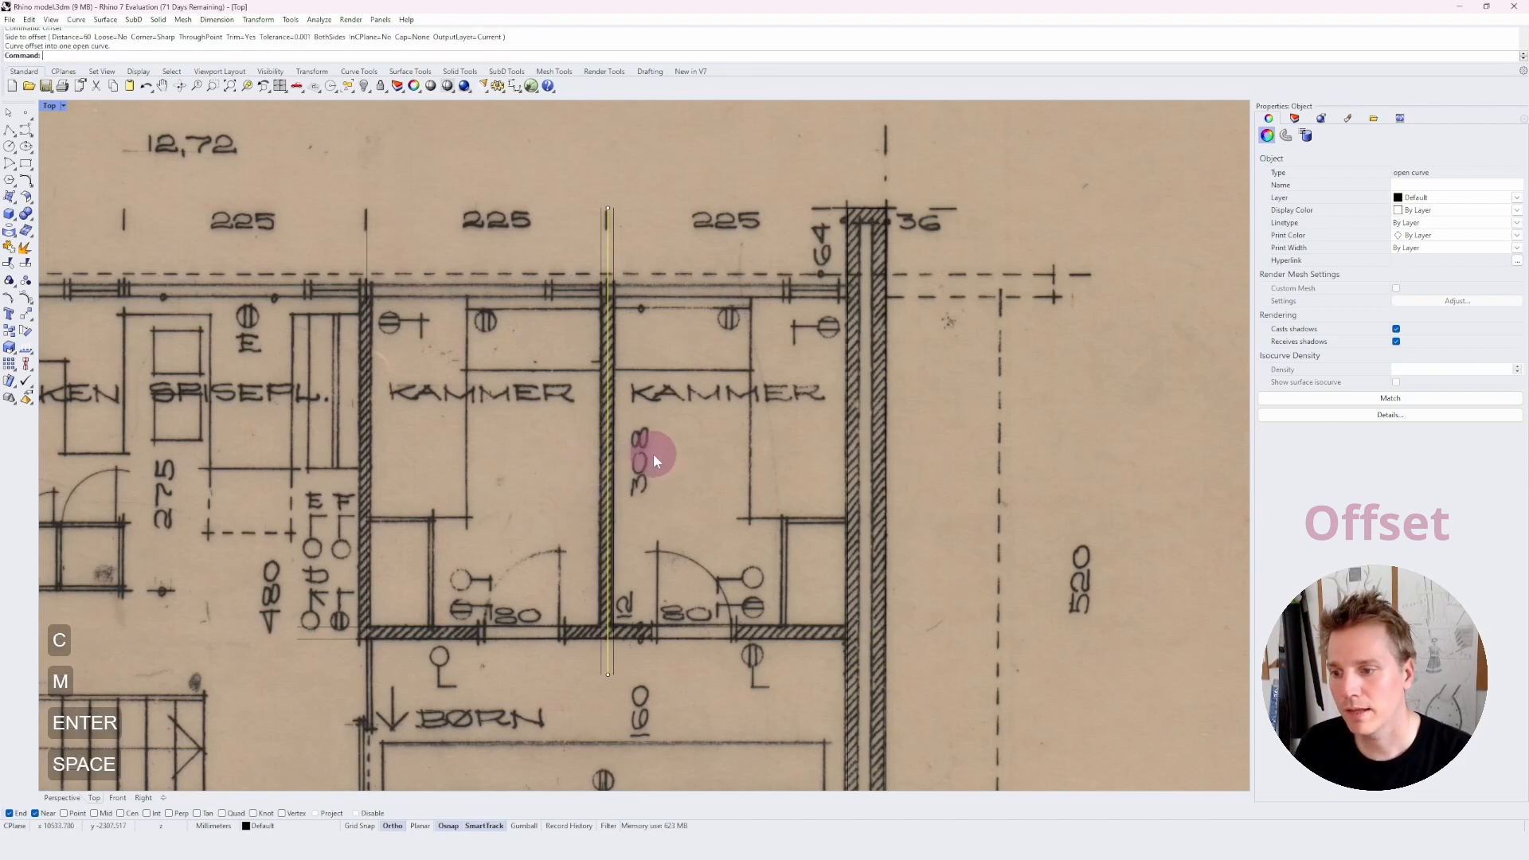
- Offset the centre line of the wall between KAMMER and SPISEPL. by 60 mm to both sides
left_click(368, 462)
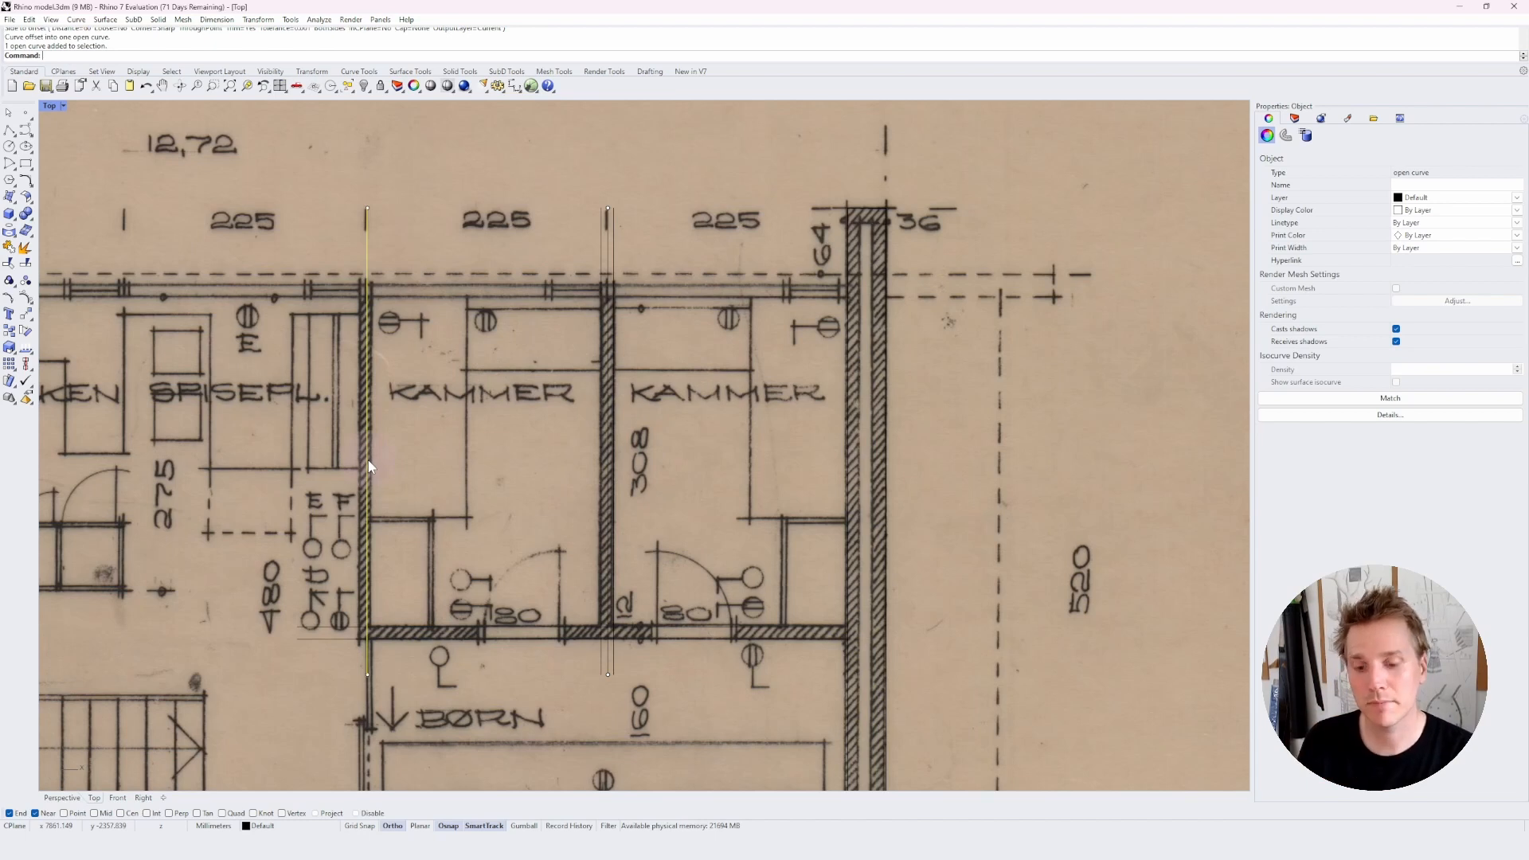
type("offset")
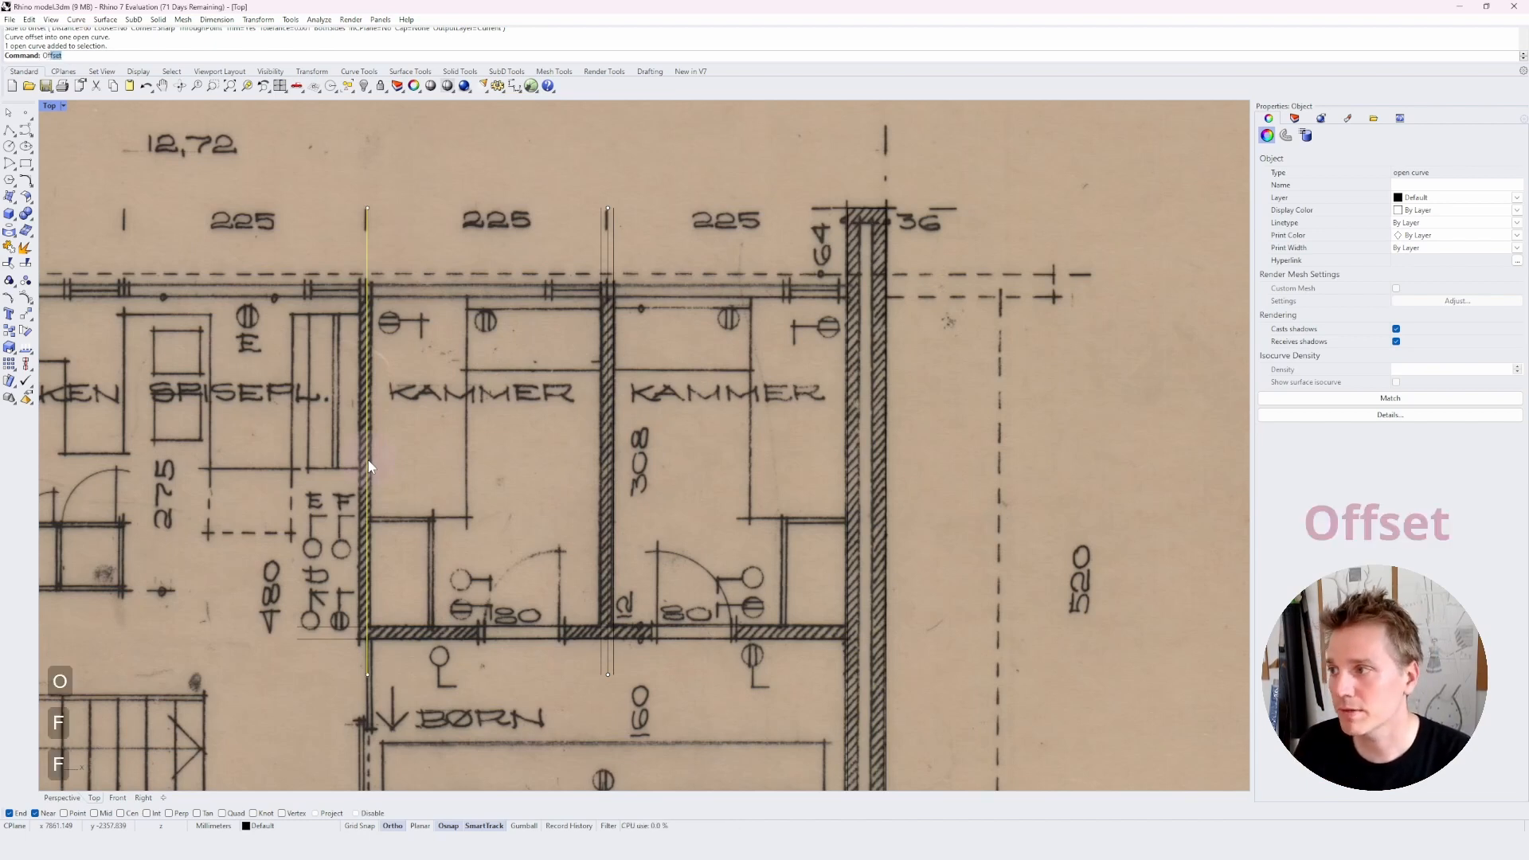
key("Return")
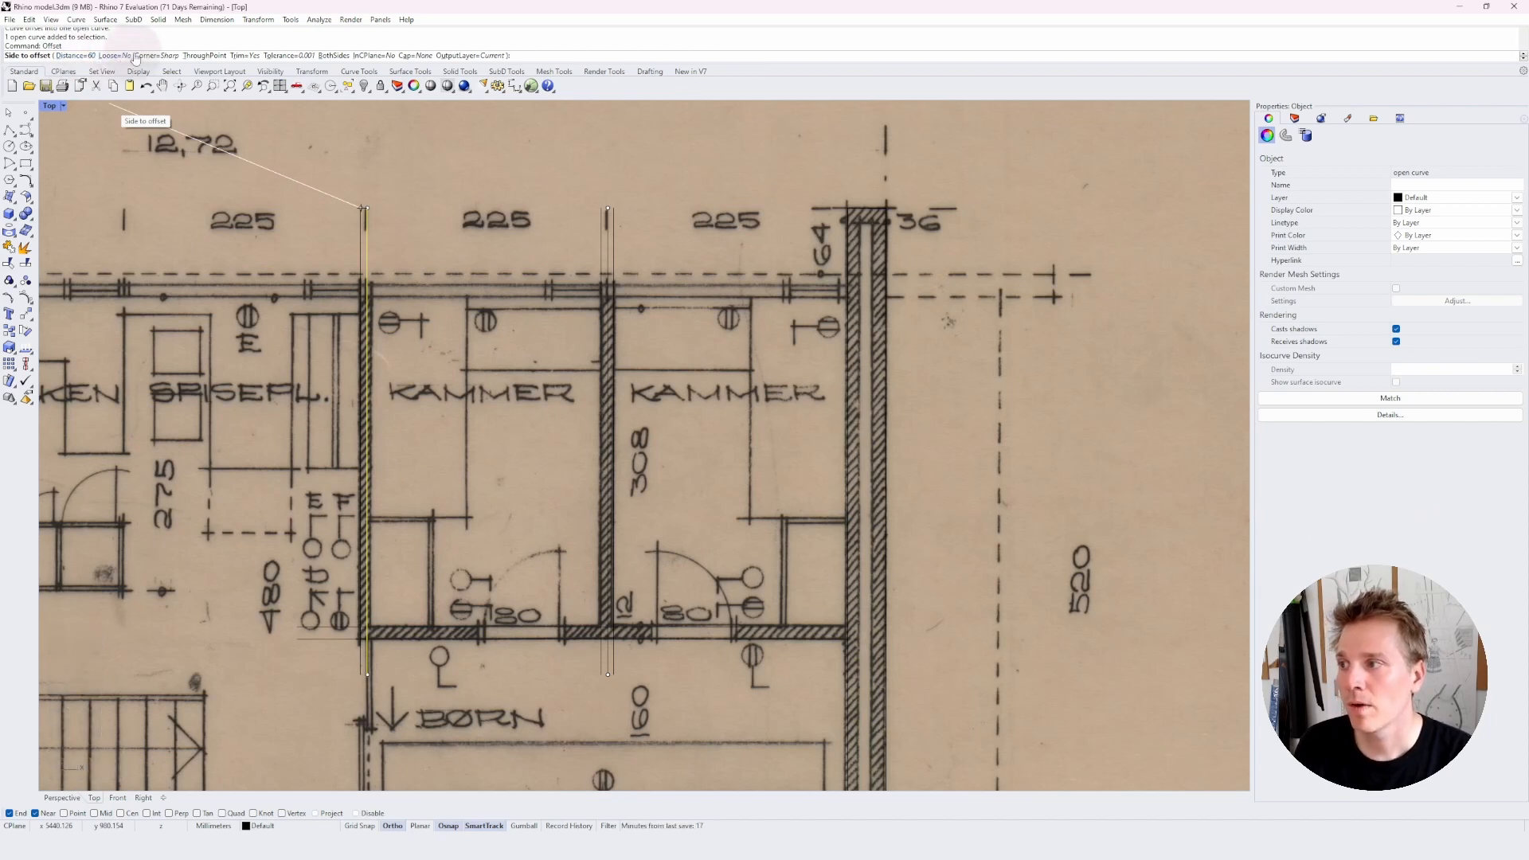
left_click(333, 56)
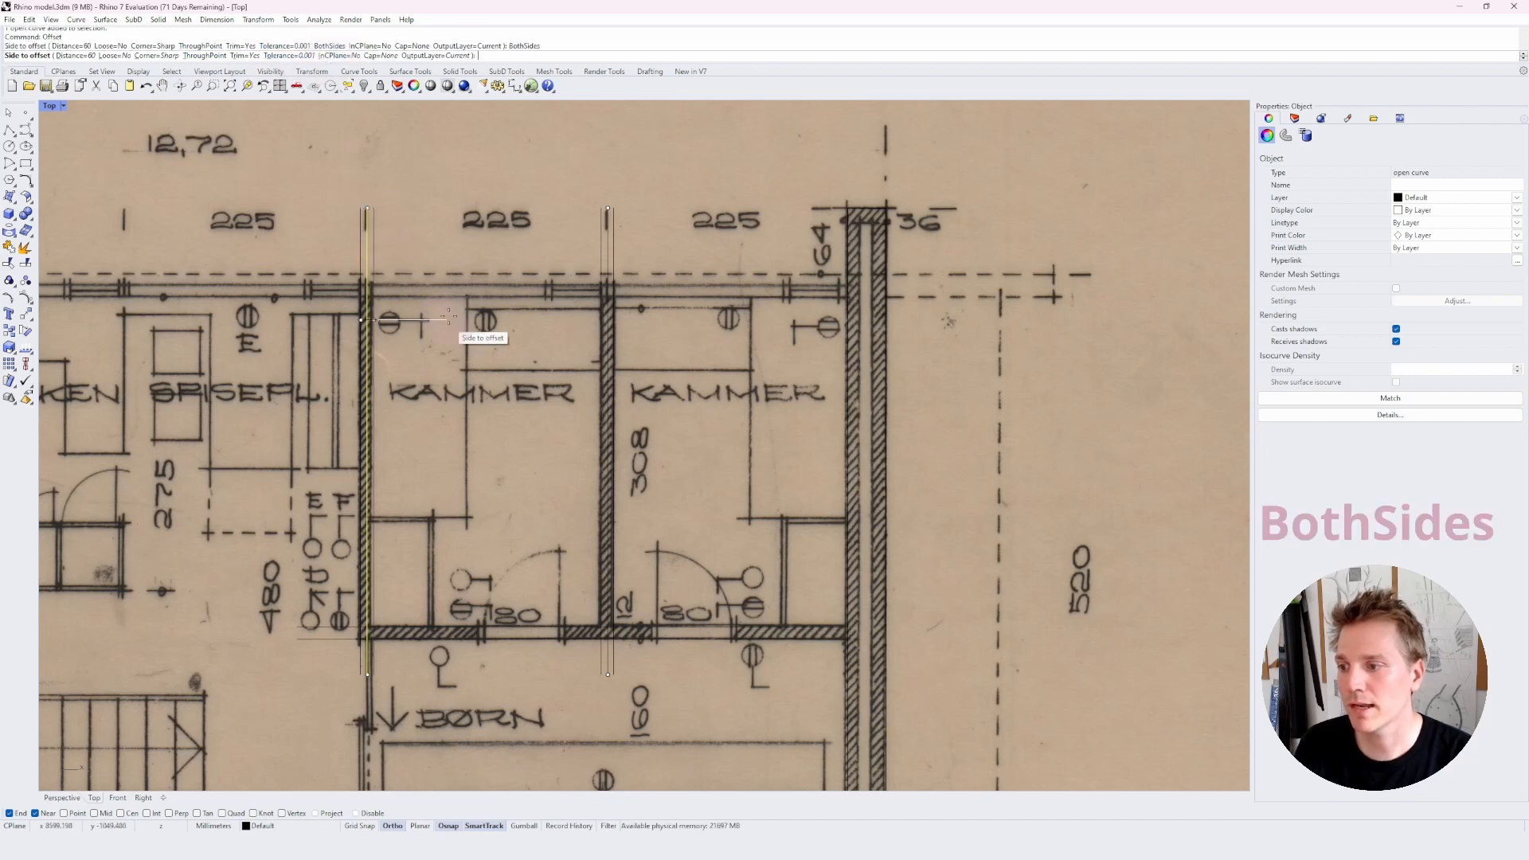
left_click(487, 415)
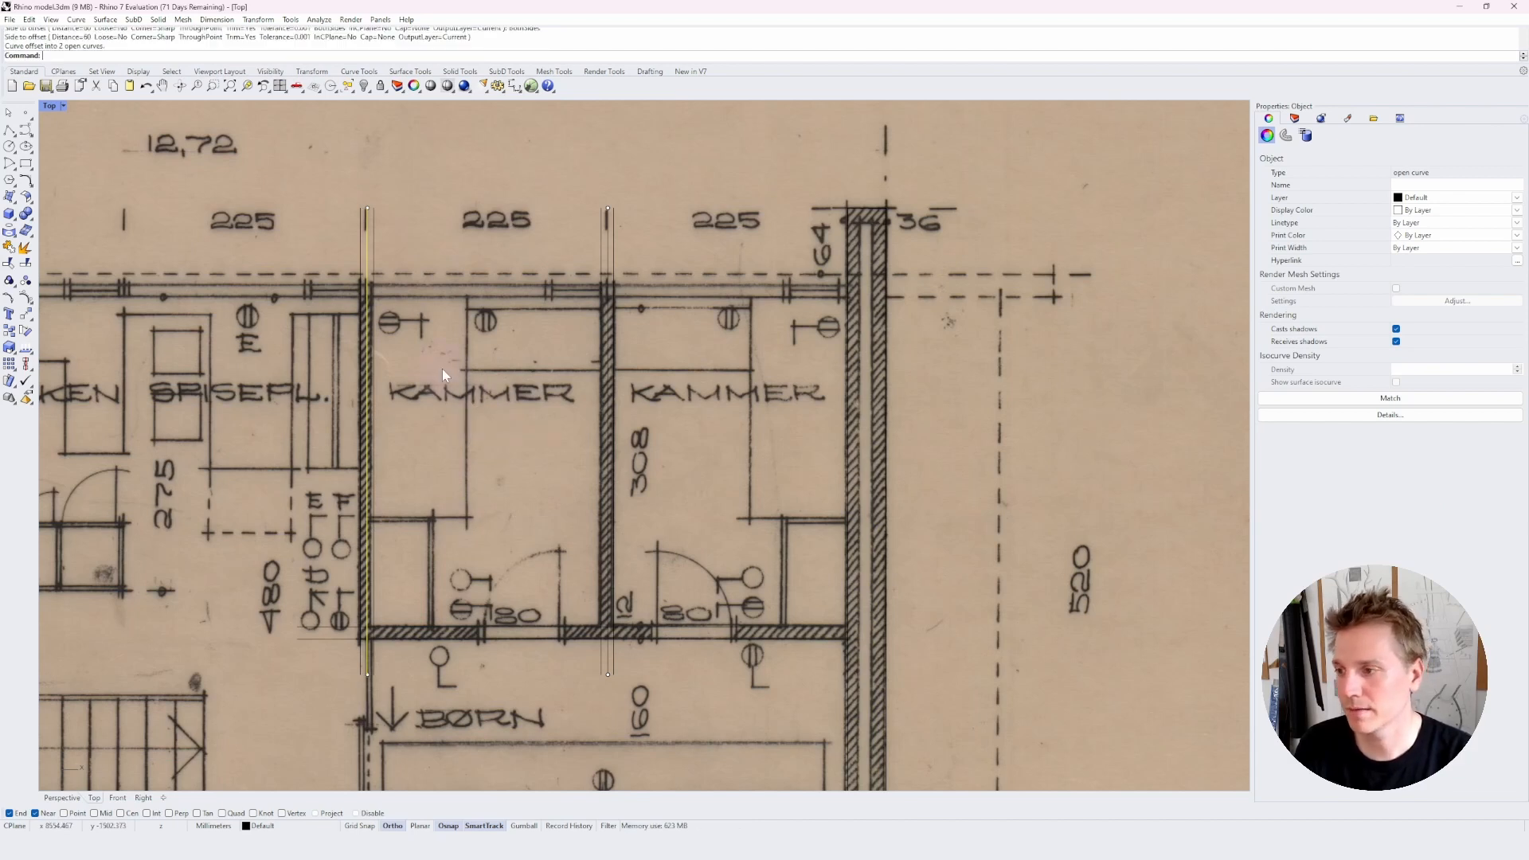
- Delete the original centre lines of the two vertical KAMMER partitions, keeping only their offset lines
key("Delete")
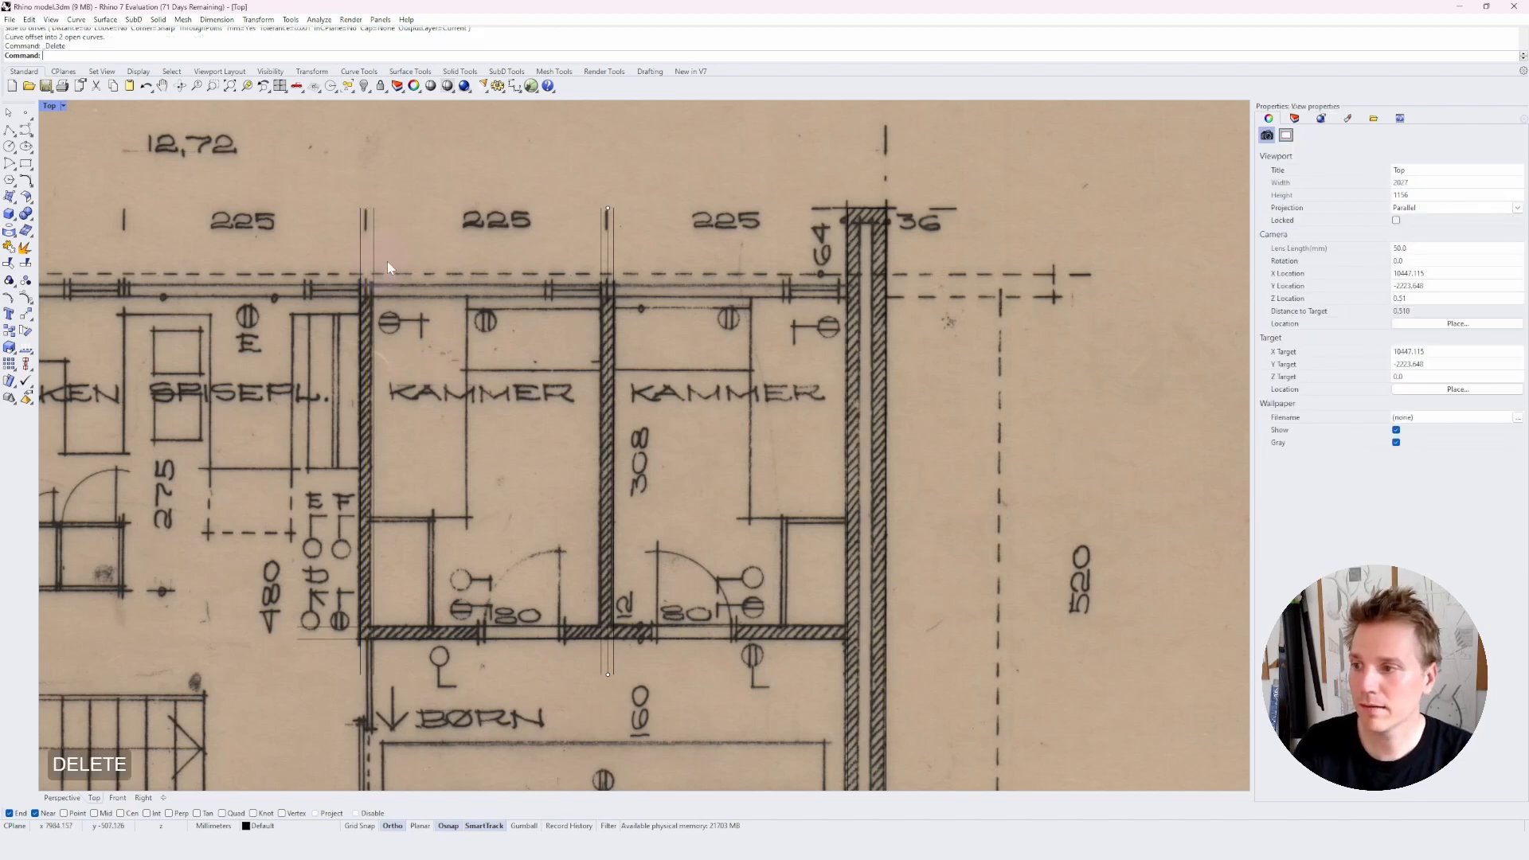
left_click(608, 257)
left_click(653, 284)
key("Delete")
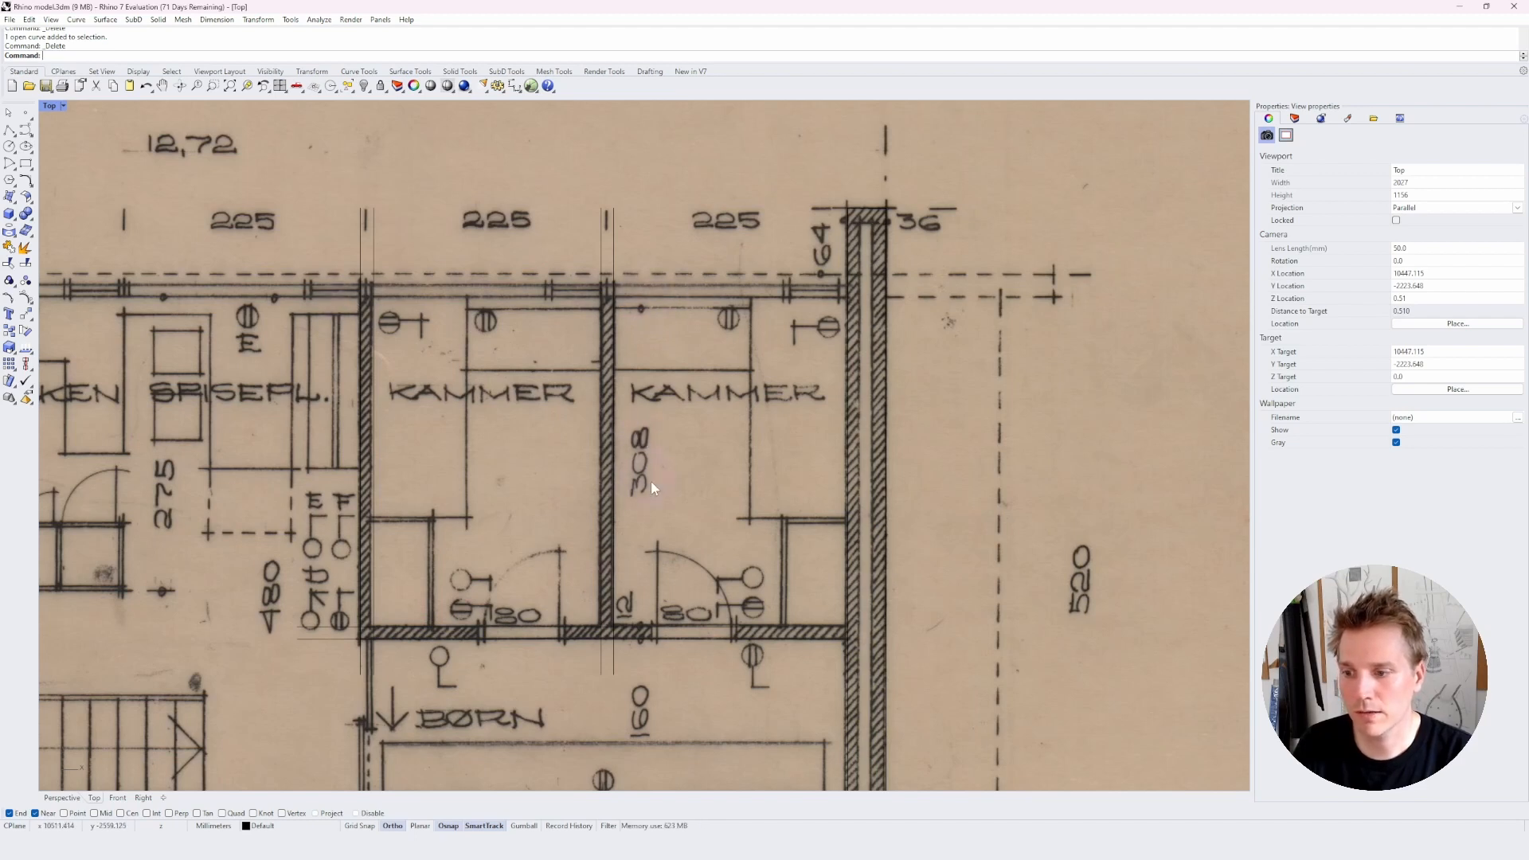
- Copy the upper line of the horizontal partition 308 cm straight up to the upper end of the KAMMER rooms
left_click(638, 627)
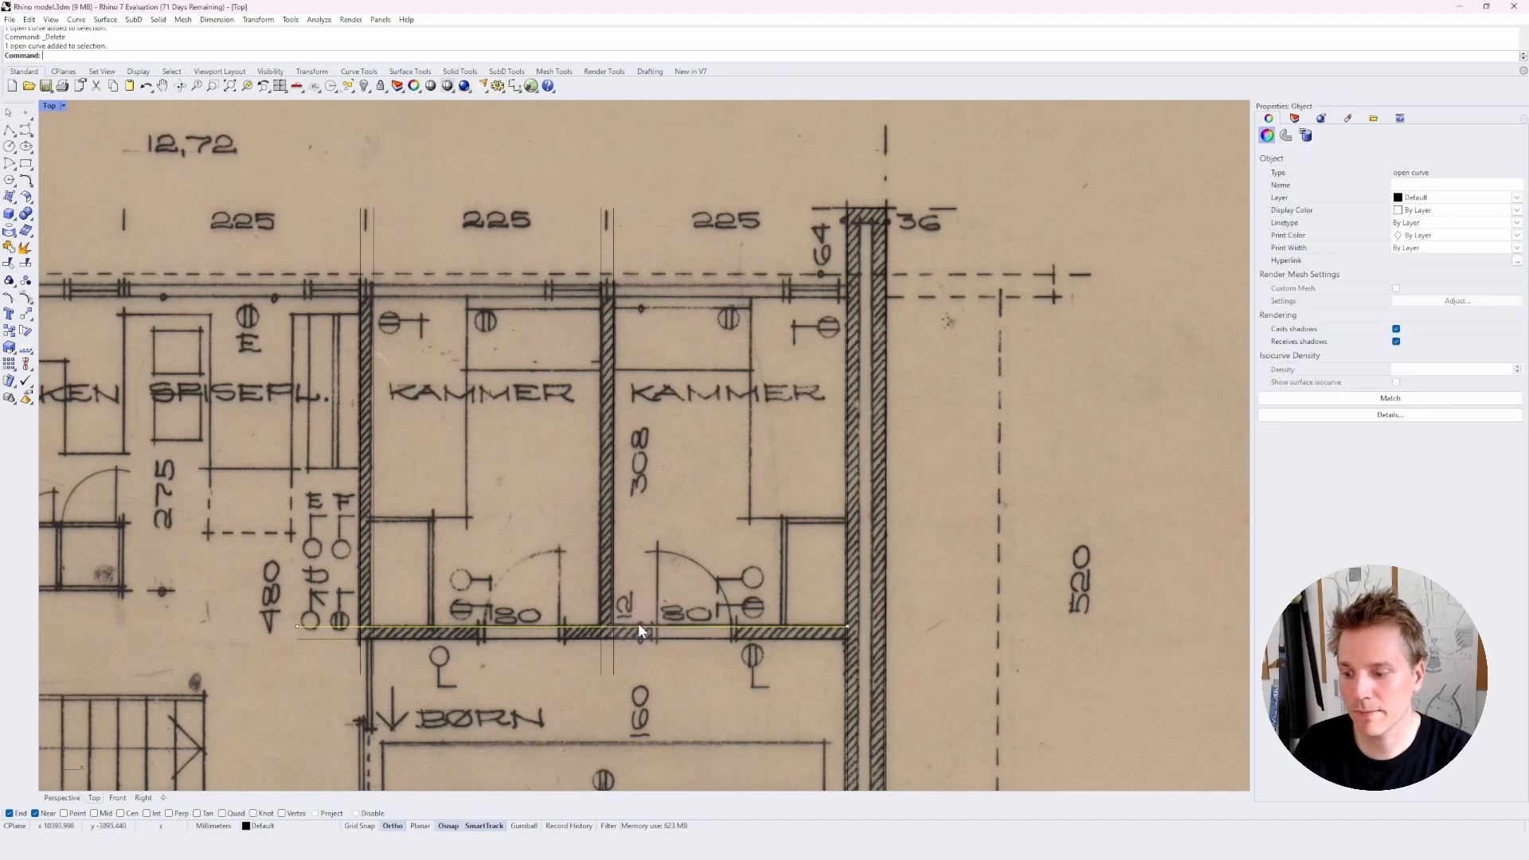
type("copy")
key("Return")
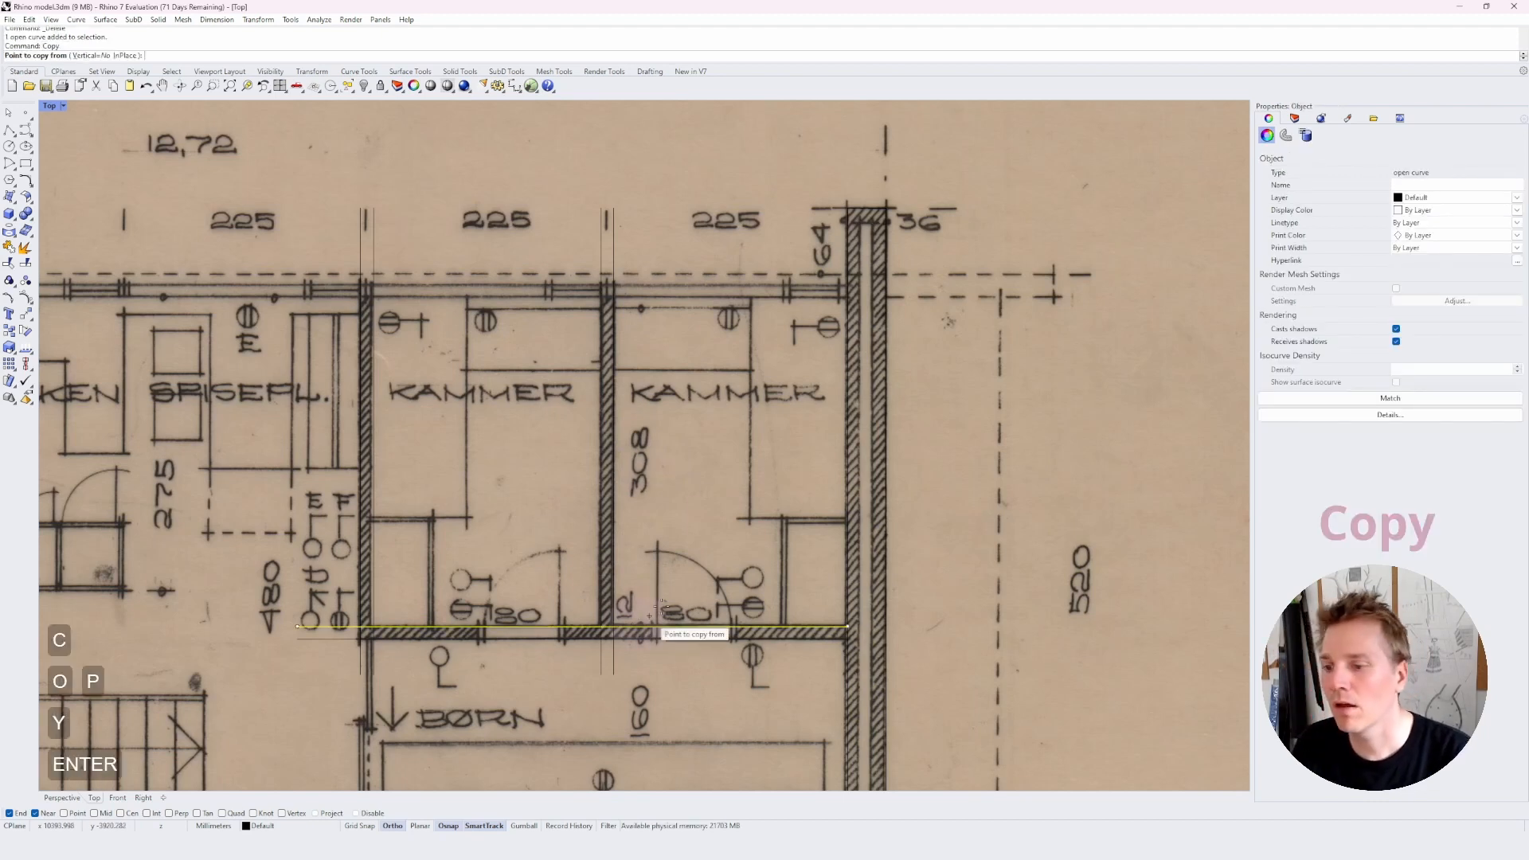
left_click(719, 510)
type("308")
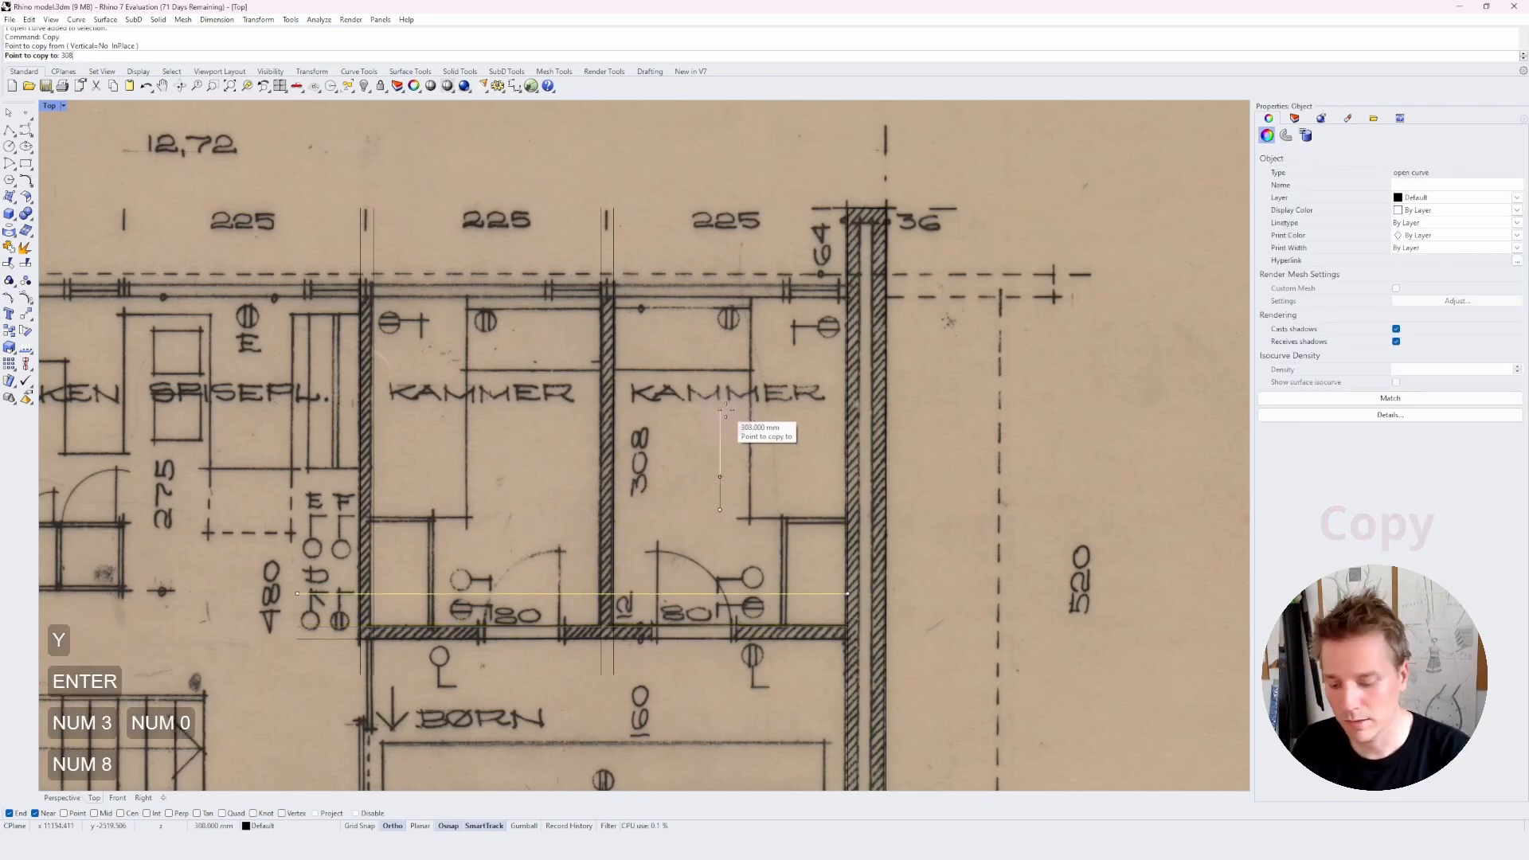
key("Return")
left_click(727, 411)
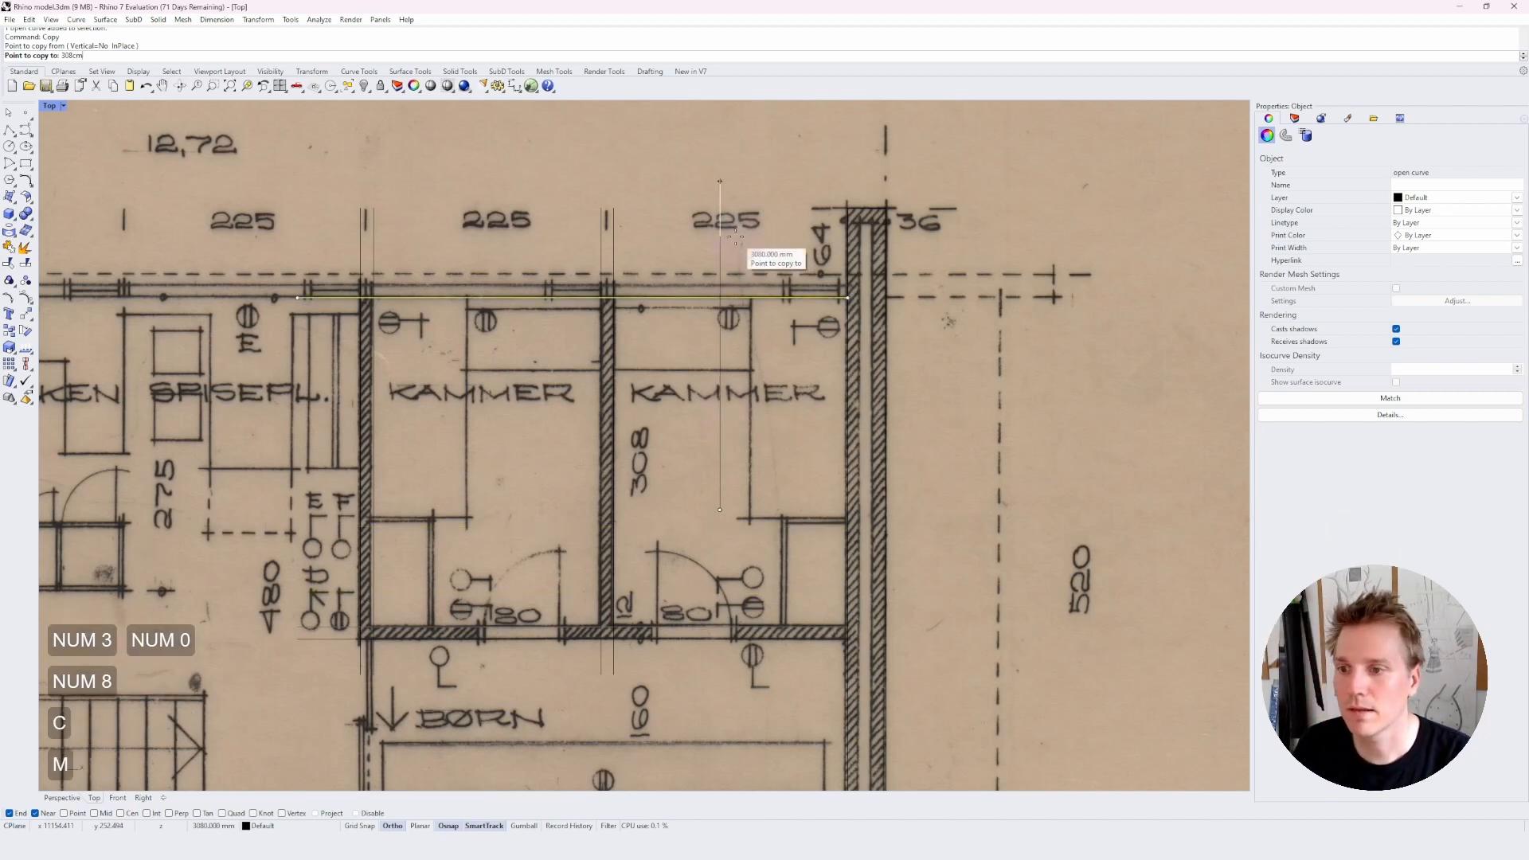
key("Escape")
key("Escape")
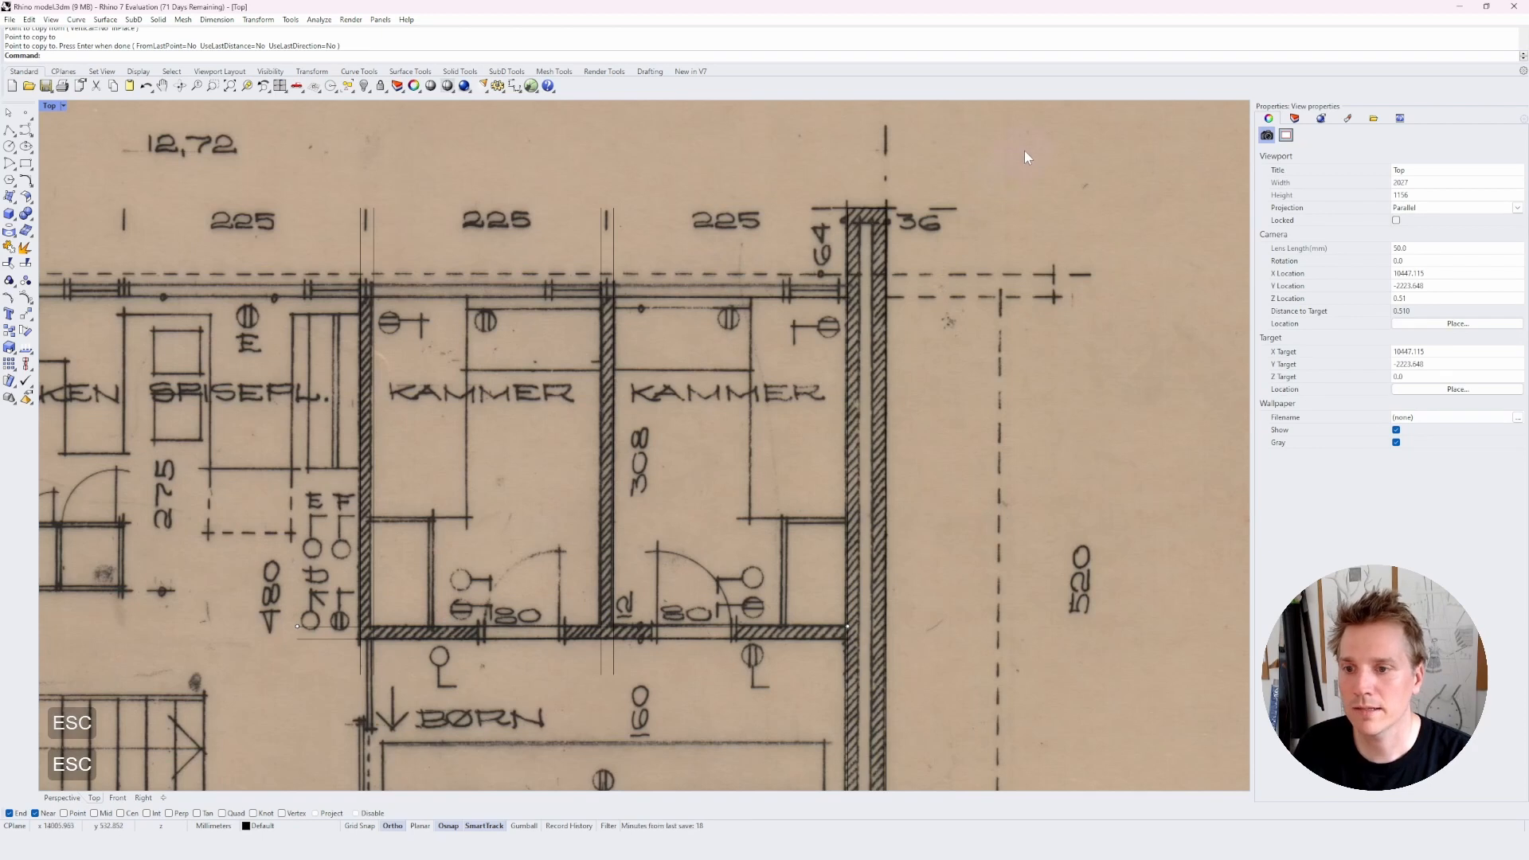
- Trim the vertical partition lines above the copied horizontal line, and trim that line away except across the two wall ends
left_click_drag(1025, 151, 258, 709)
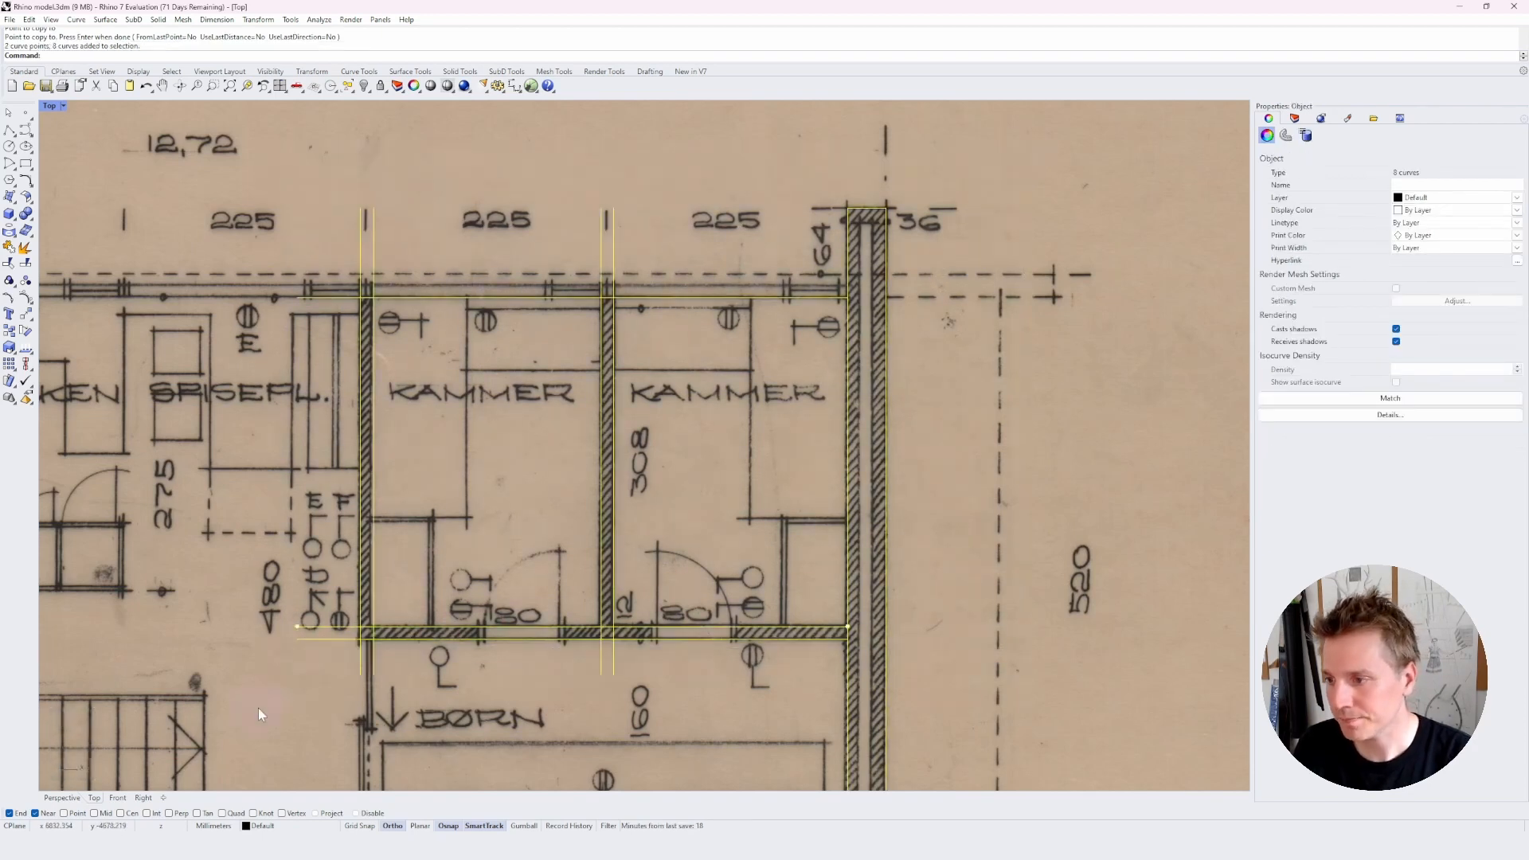
type("Trim")
key("Return")
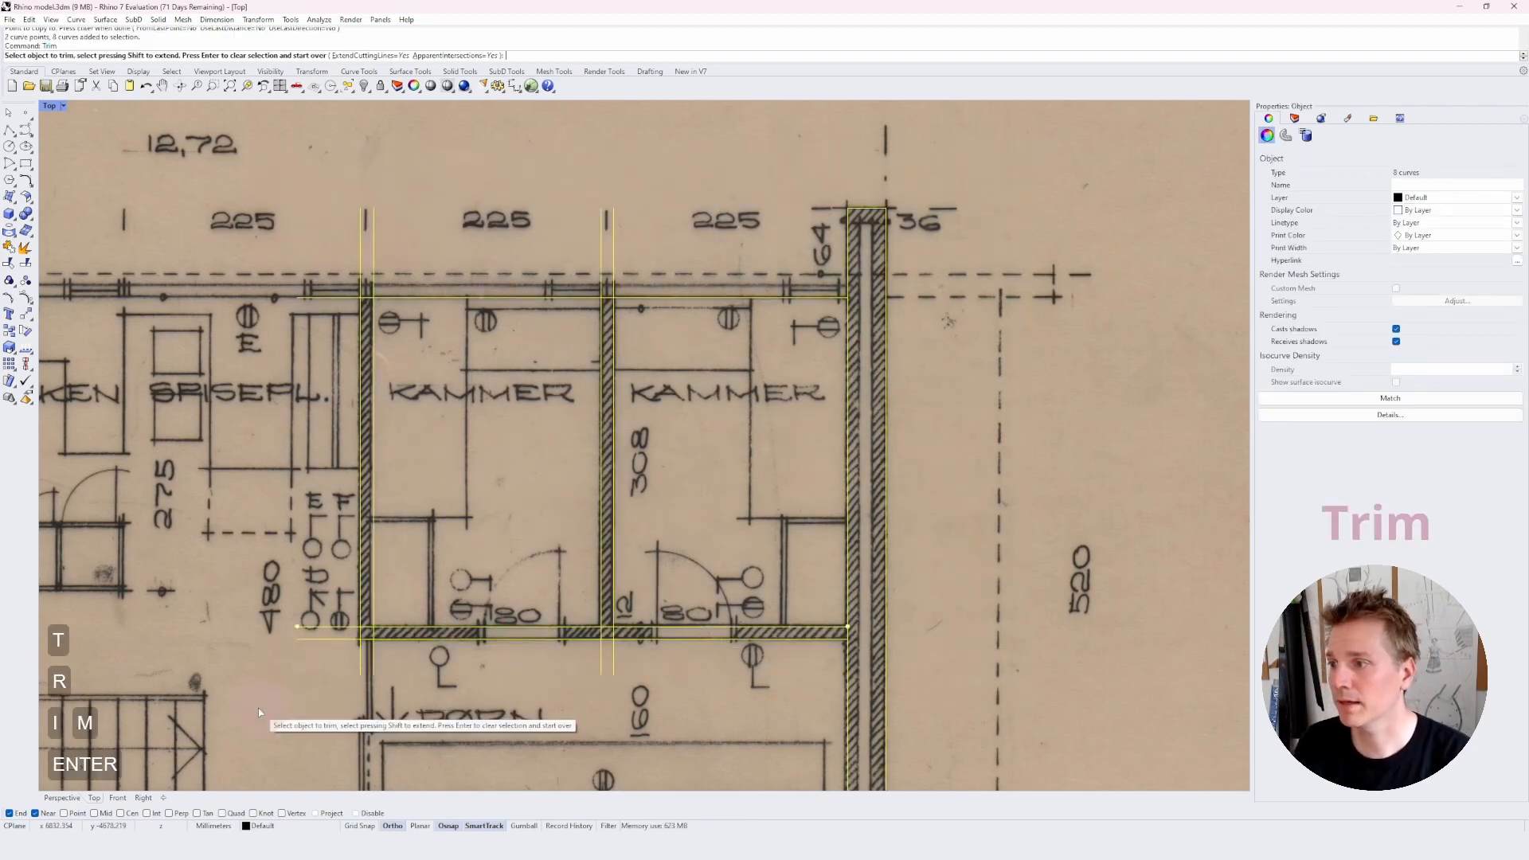
left_click(613, 274)
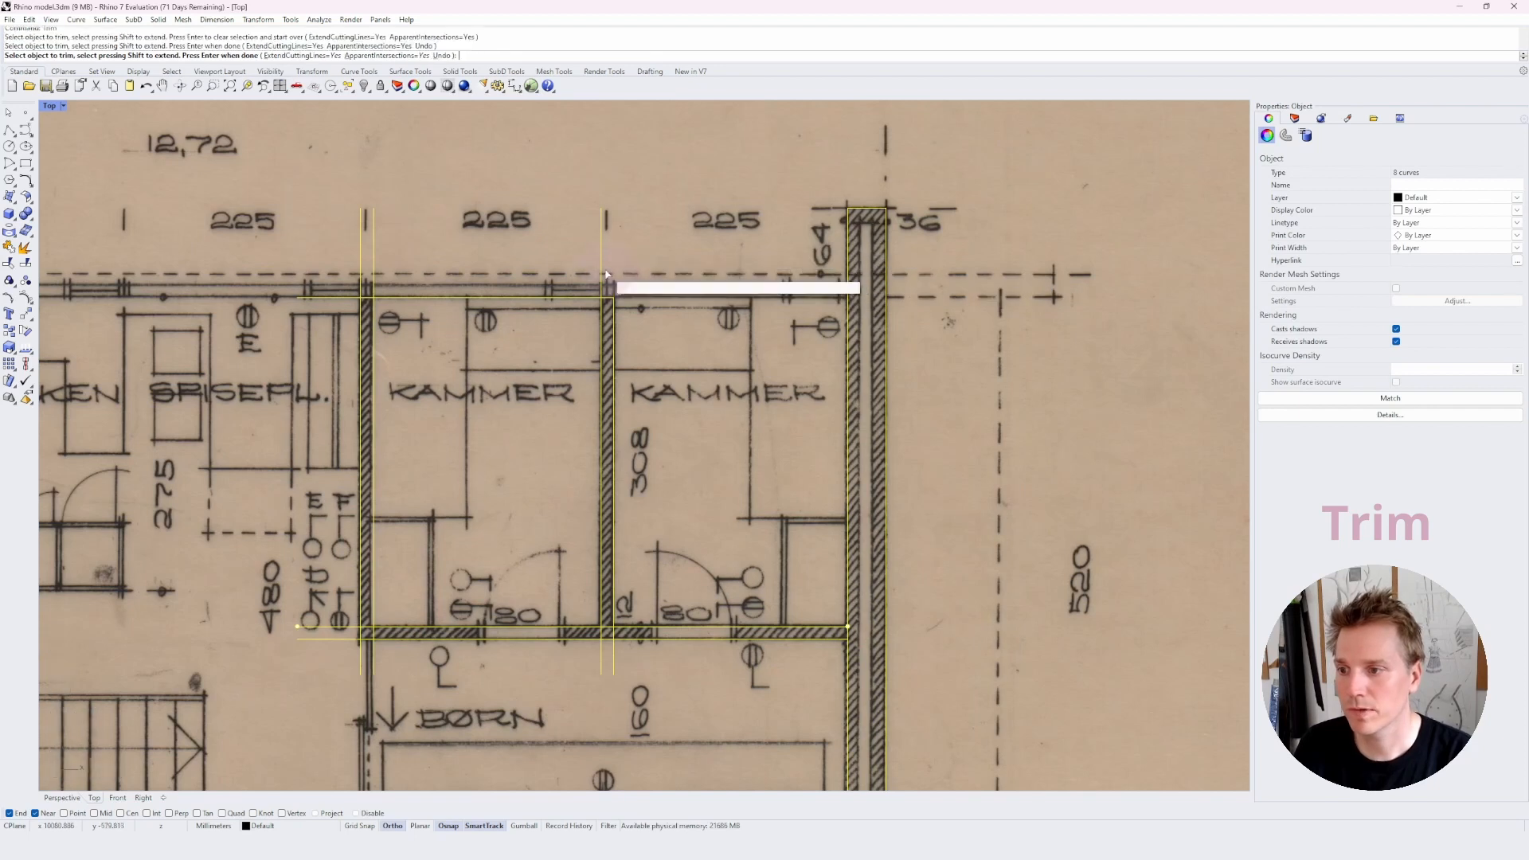
left_click(602, 270)
left_click(578, 297)
left_click_drag(402, 175, 340, 237)
left_click(318, 297)
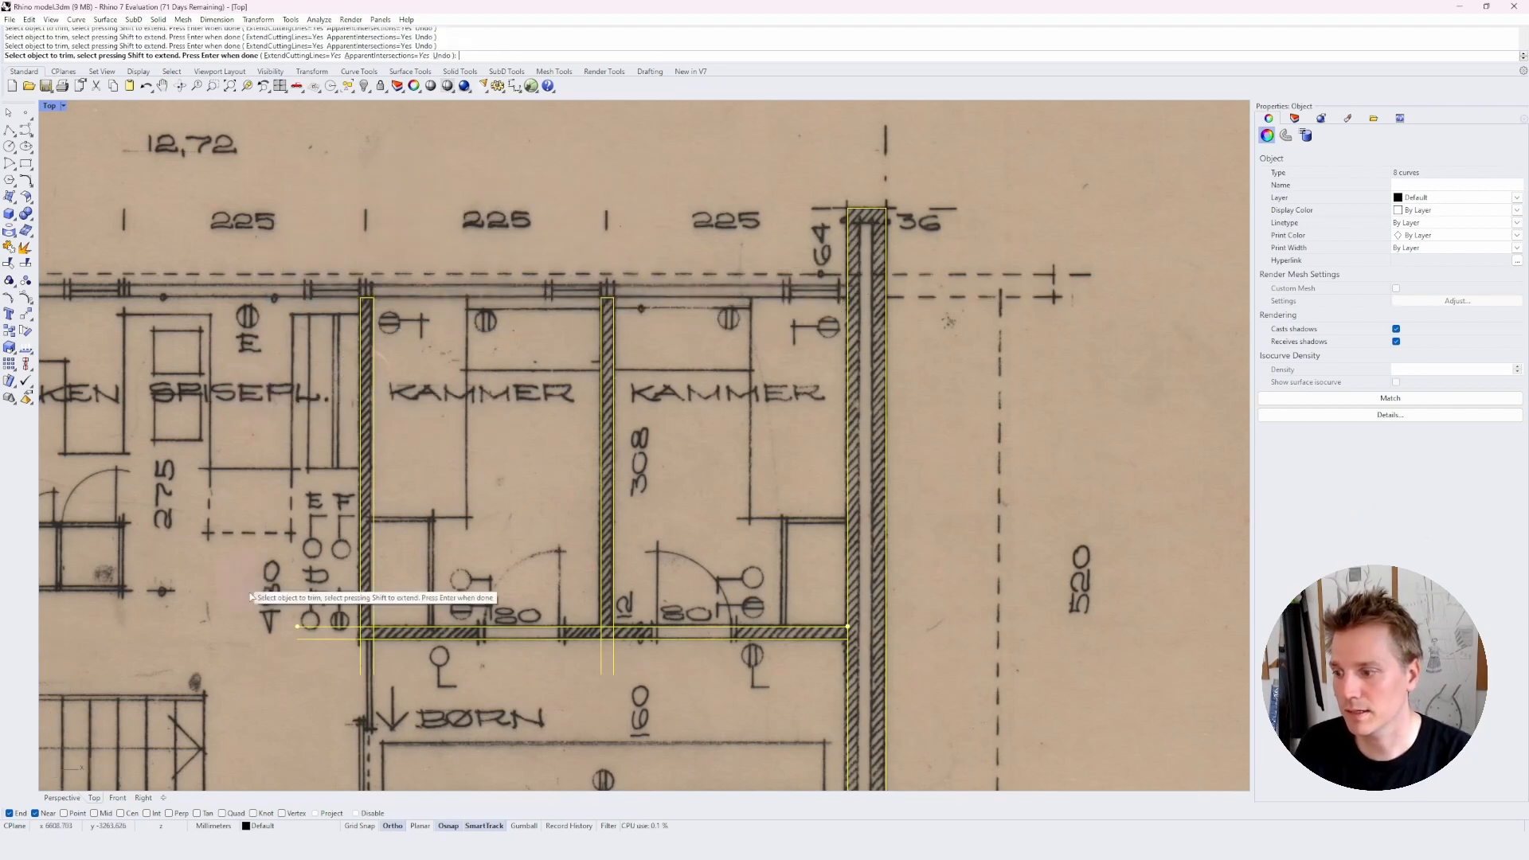
- Trim the overhanging partition lines at the lower ends and open the wall junctions, including the one with the right outer wall
left_click(323, 627)
left_click_drag(416, 692, 352, 665)
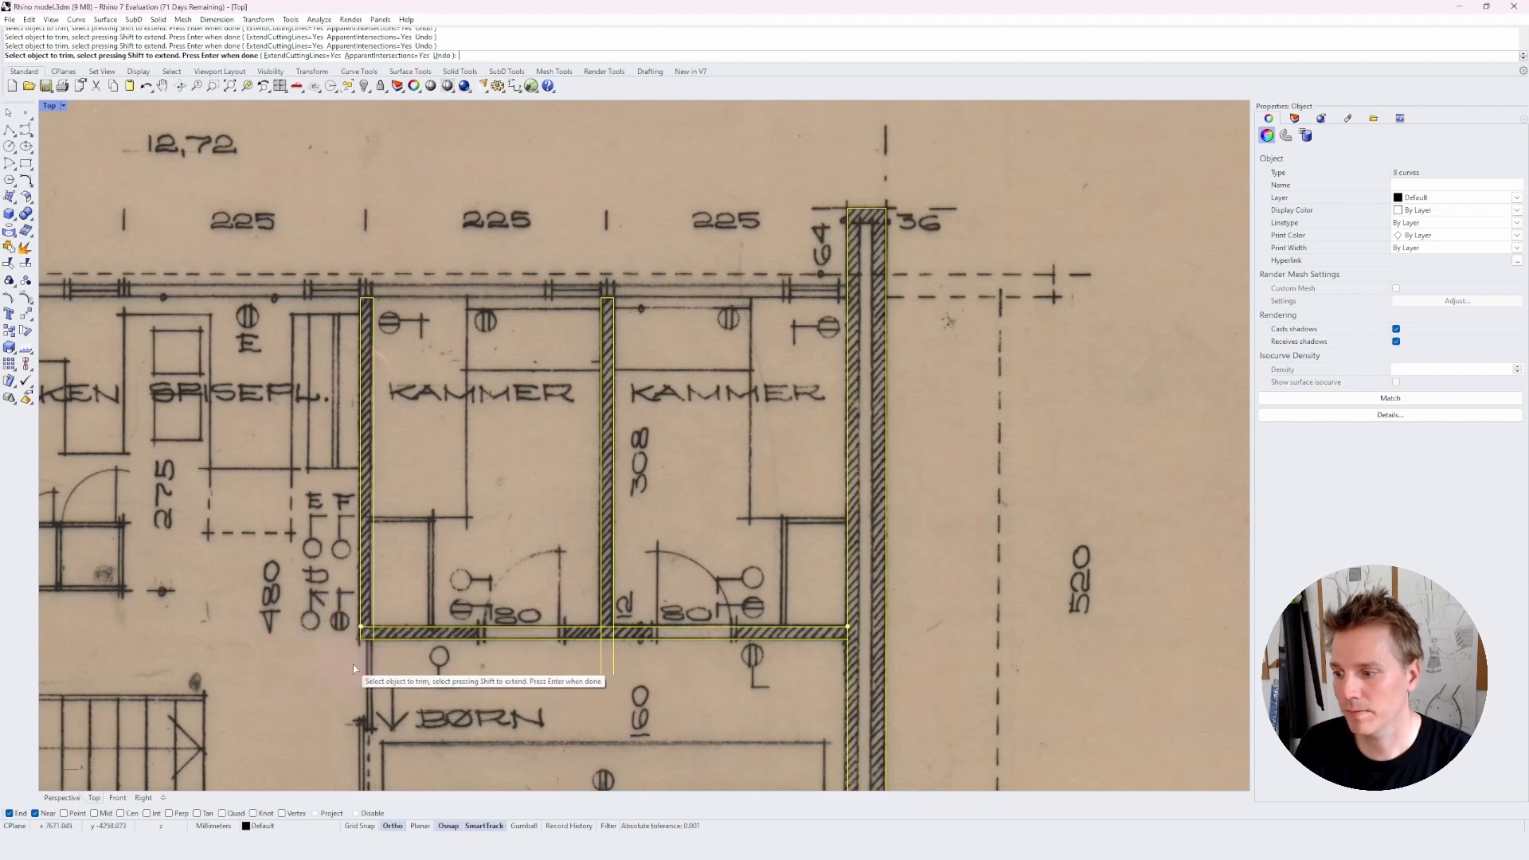
left_click_drag(626, 695, 572, 652)
left_click(610, 627)
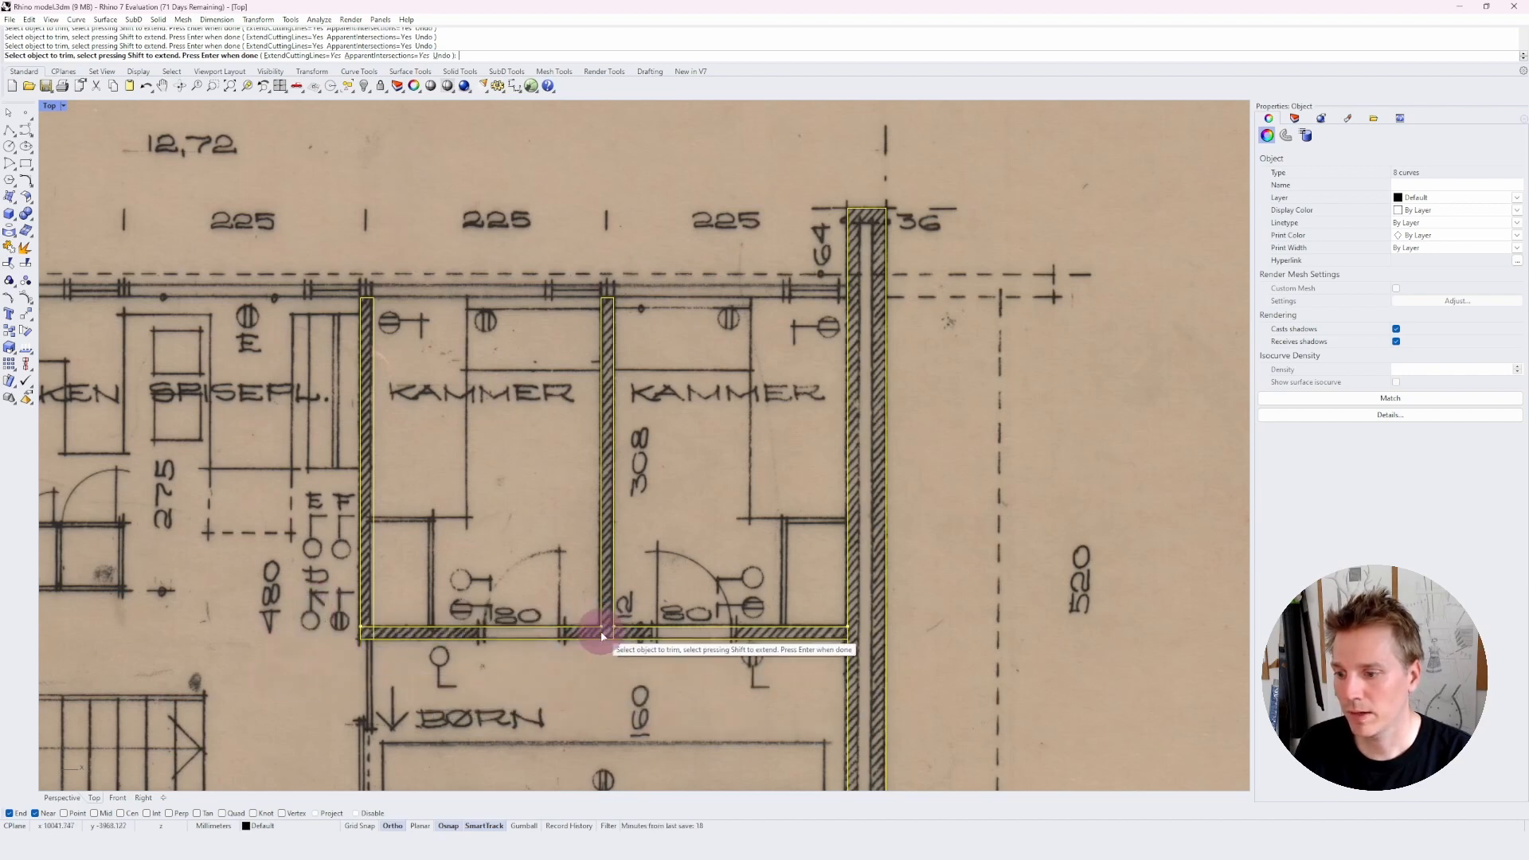
left_click(367, 629)
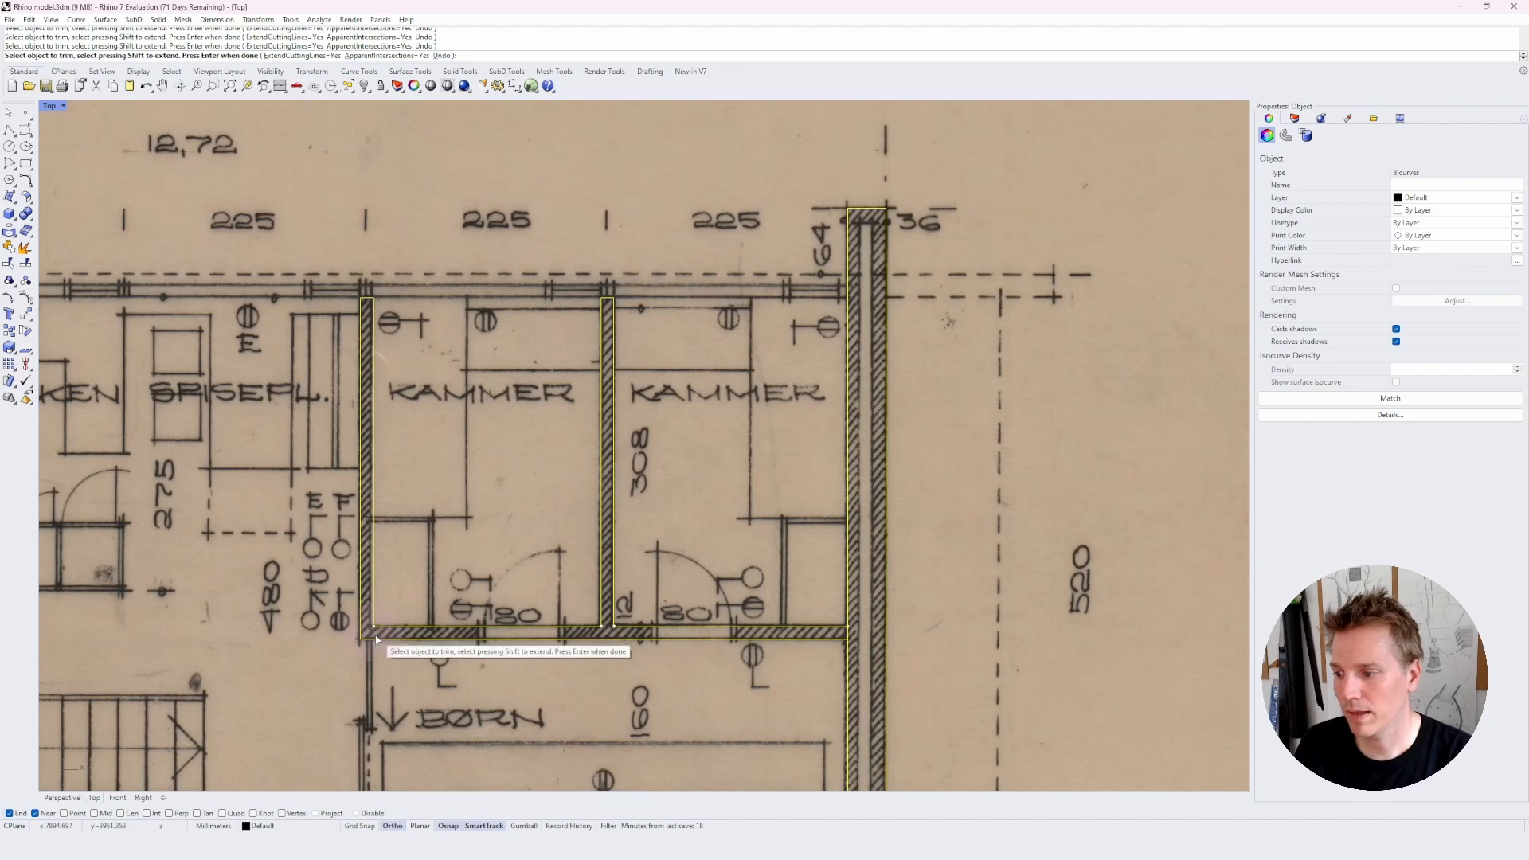
left_click(850, 637)
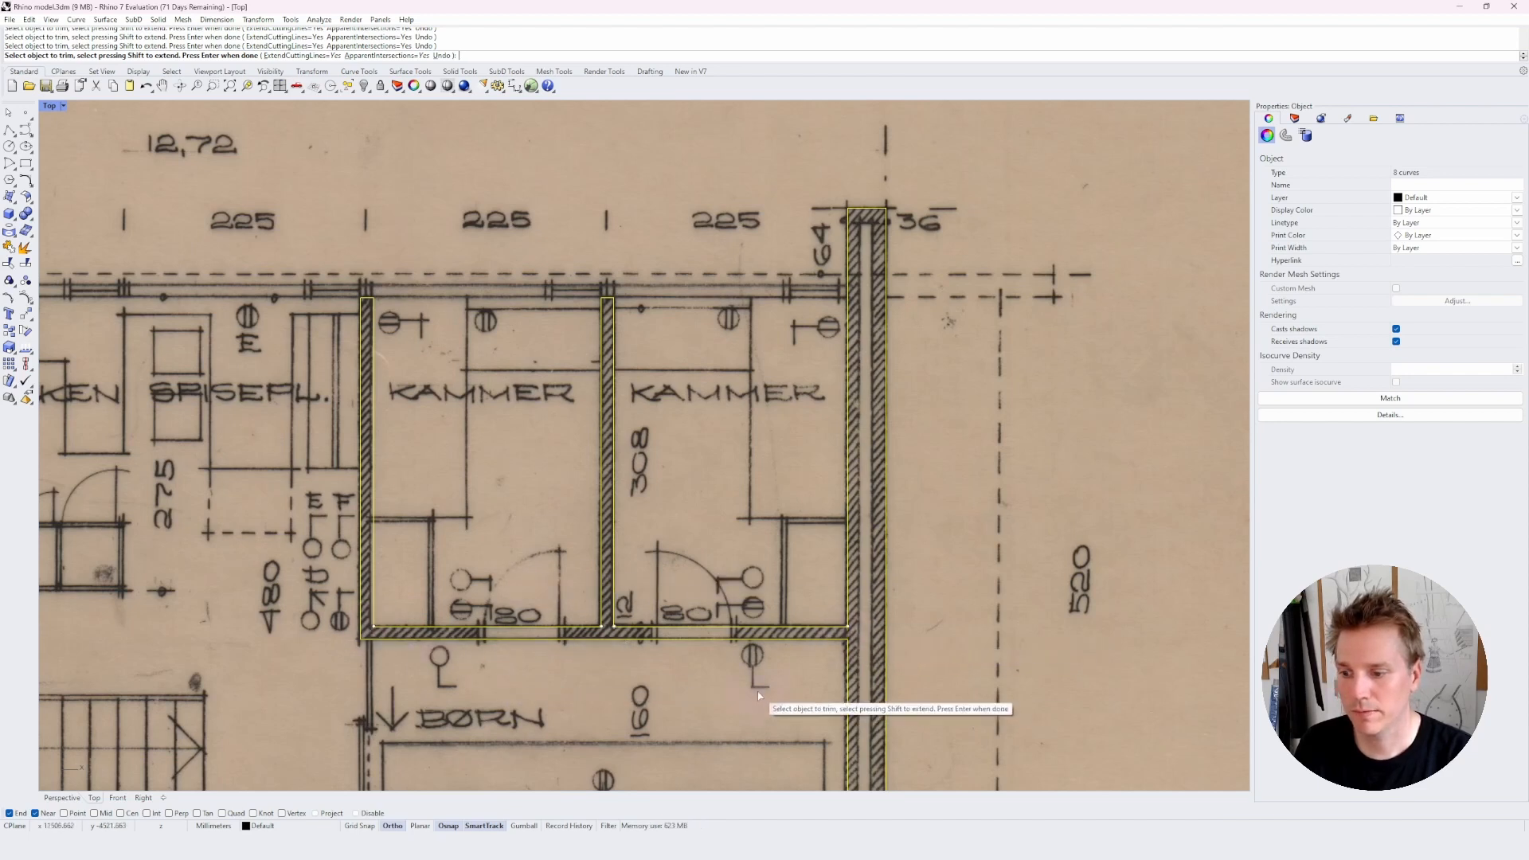
key("Return")
- Join the trimmed outer wall and partition lines into one curve and zoom to the selection
type("join")
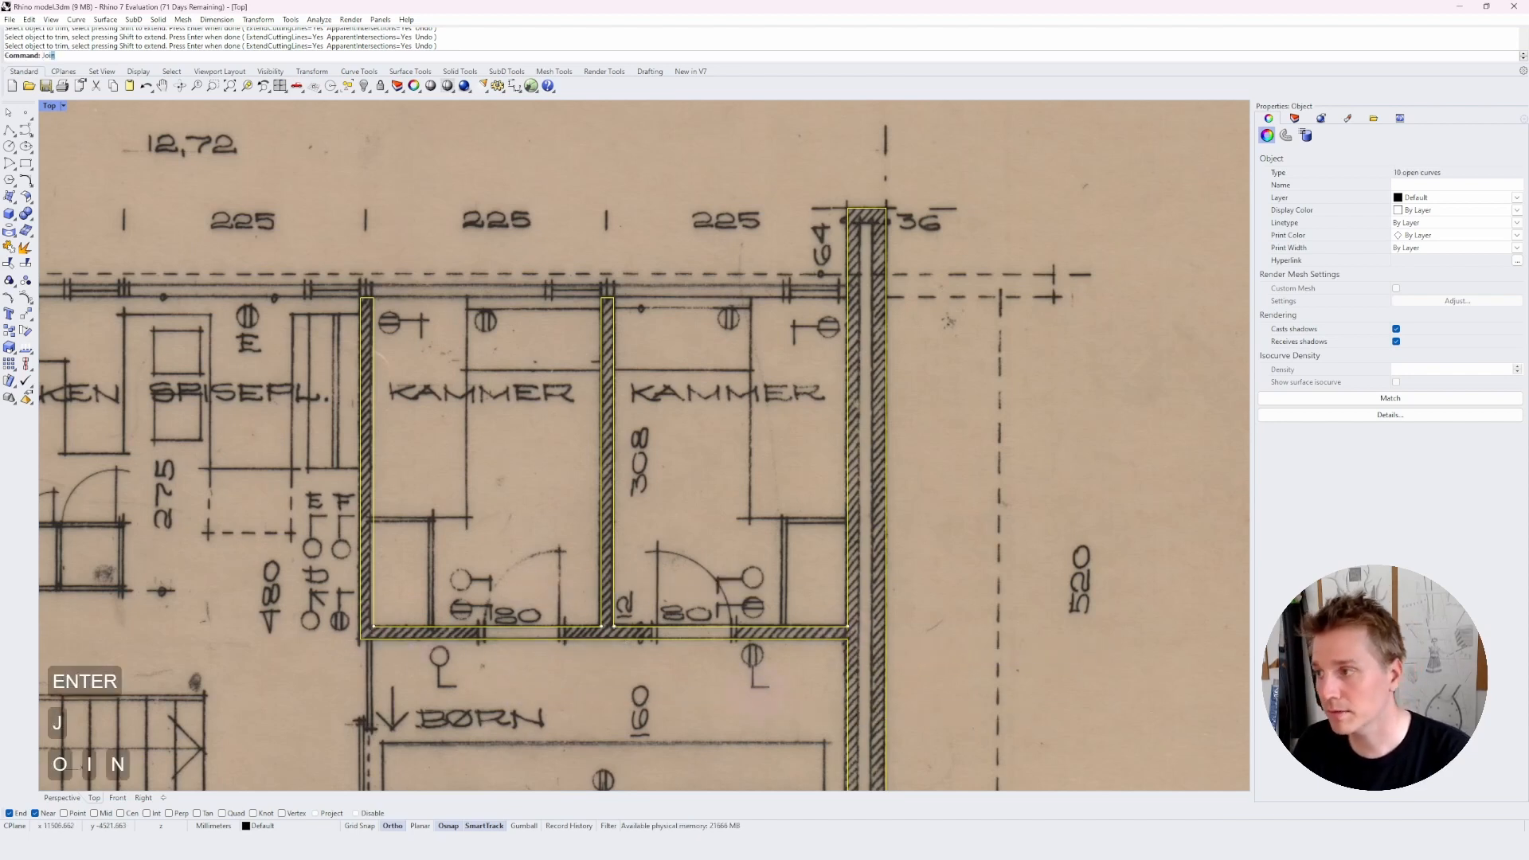
key("Return")
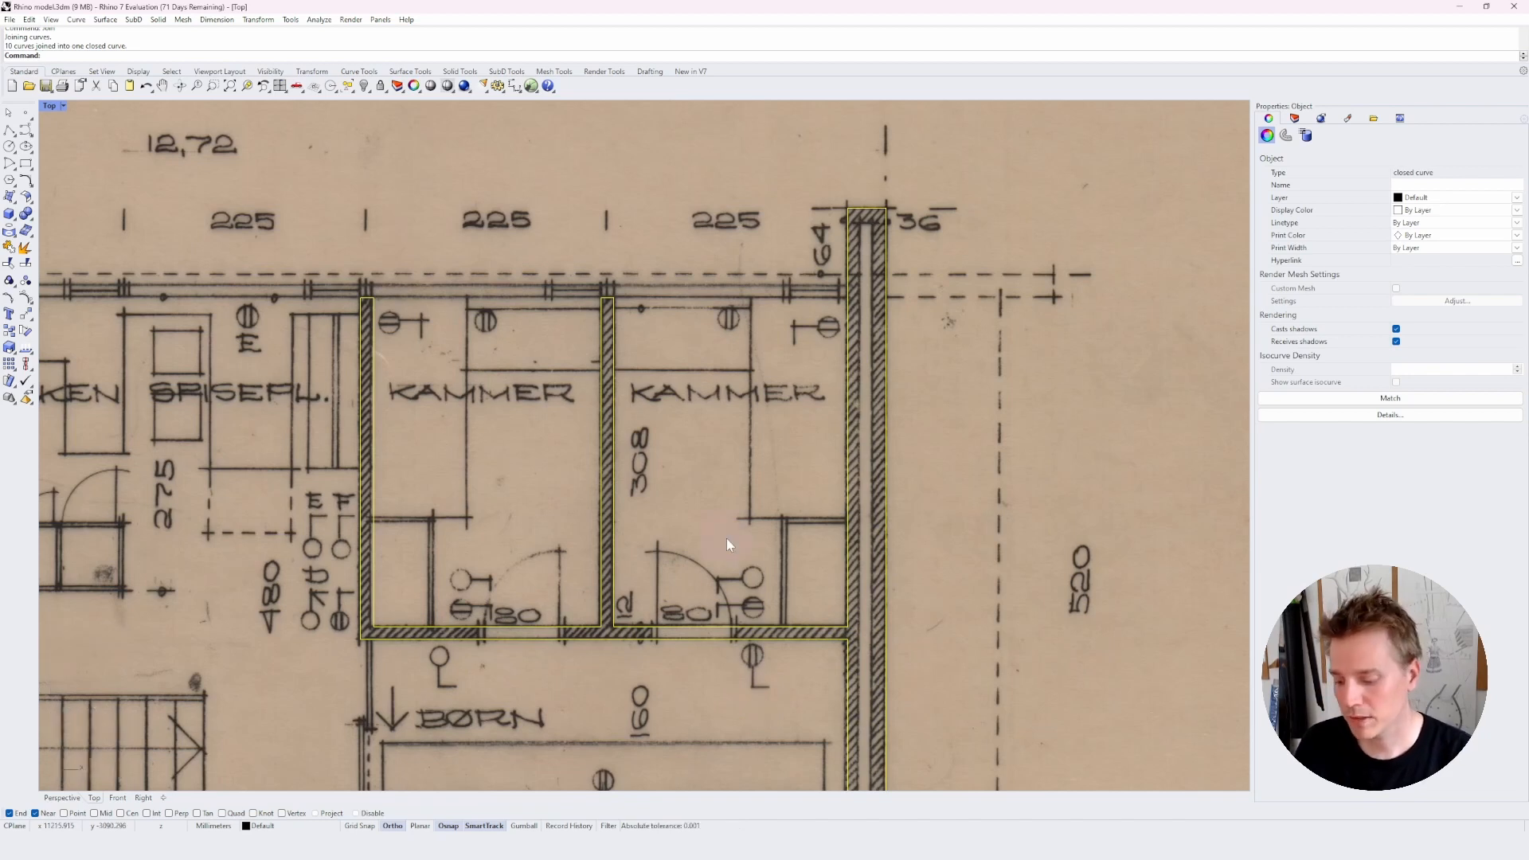
type("zs")
key("Return")
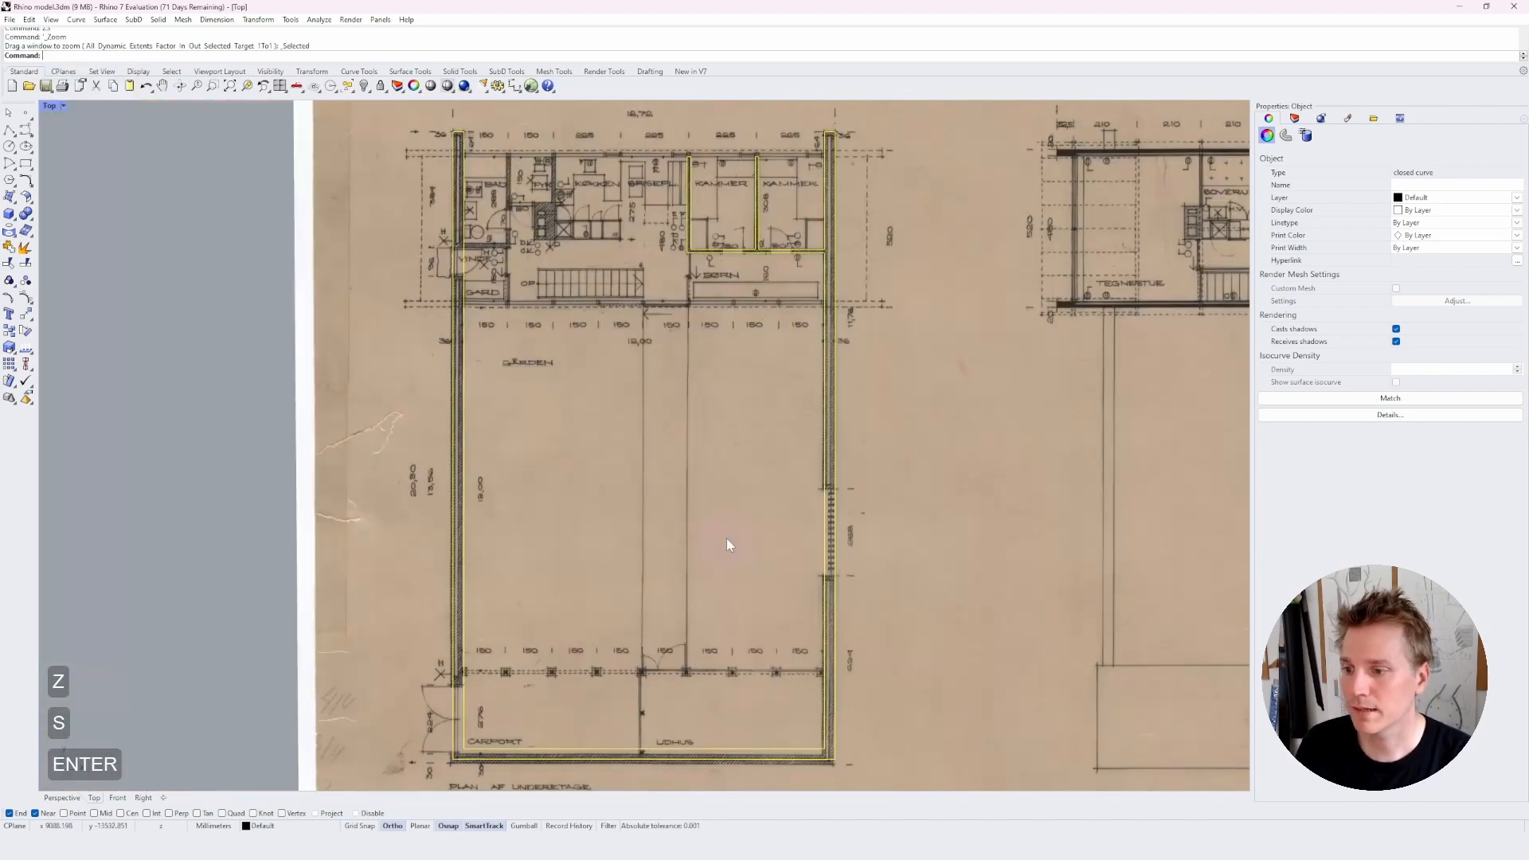